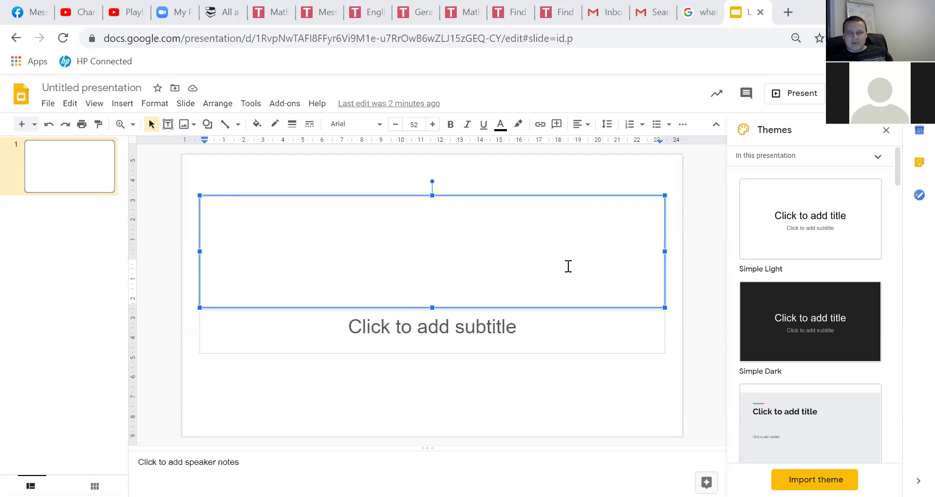
Enter 'Does 5G cause coronavirus?' in the first slide's title box, correcting a stray letter.
left_click(538, 258)
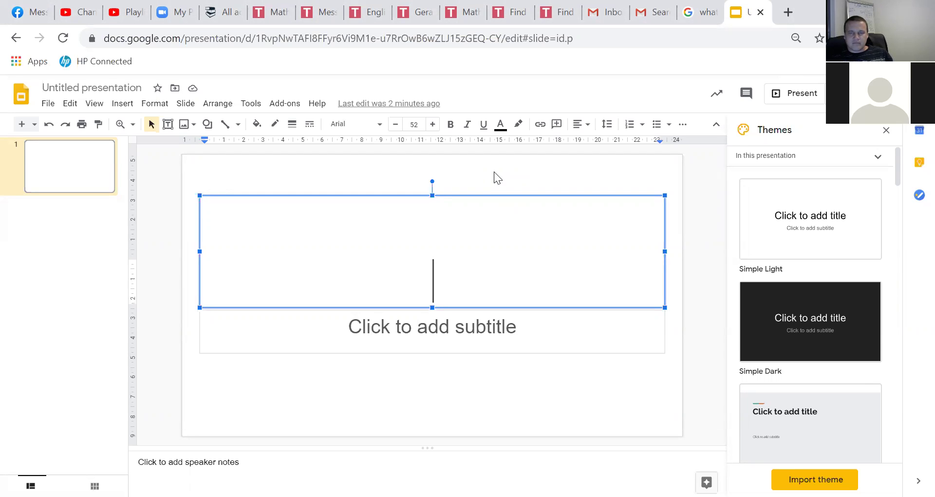
type("Does c")
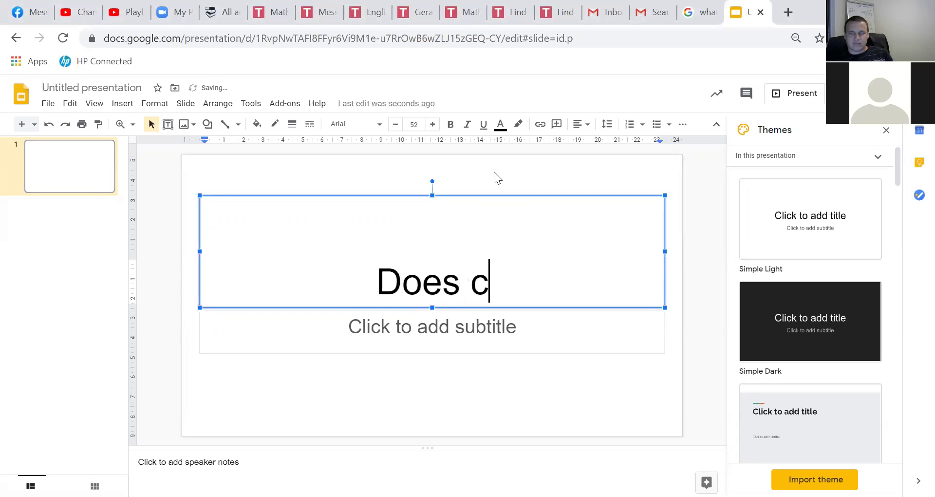
key("BackSpace")
type("5G cause coro")
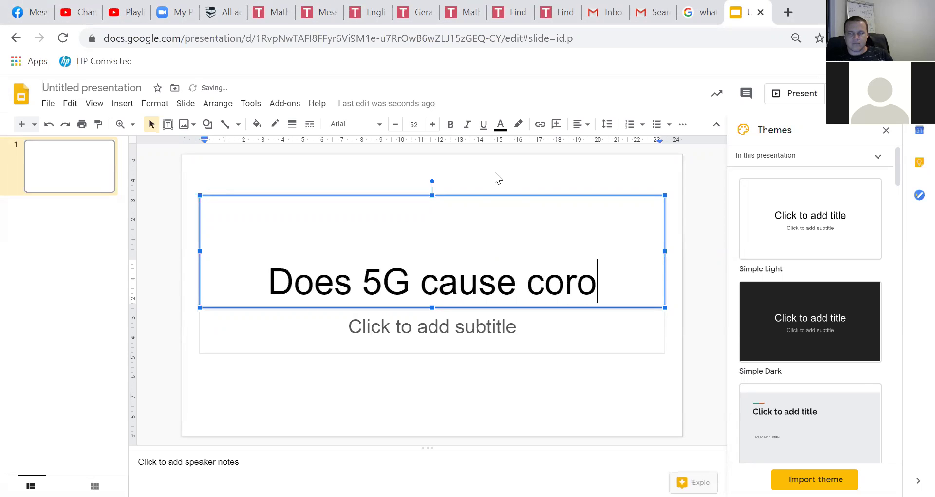
type("navirus?")
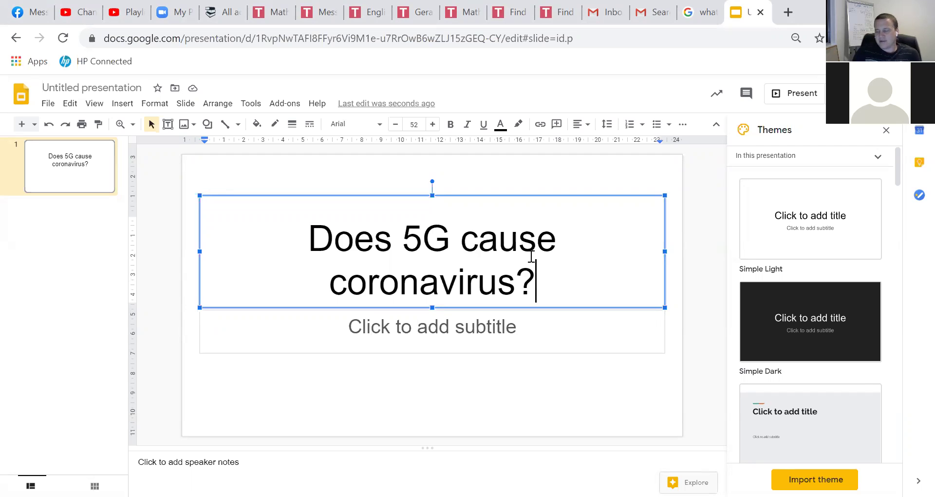
Type 'How to create a powerpoint presentation' into the title slide's subtitle box.
left_click(494, 330)
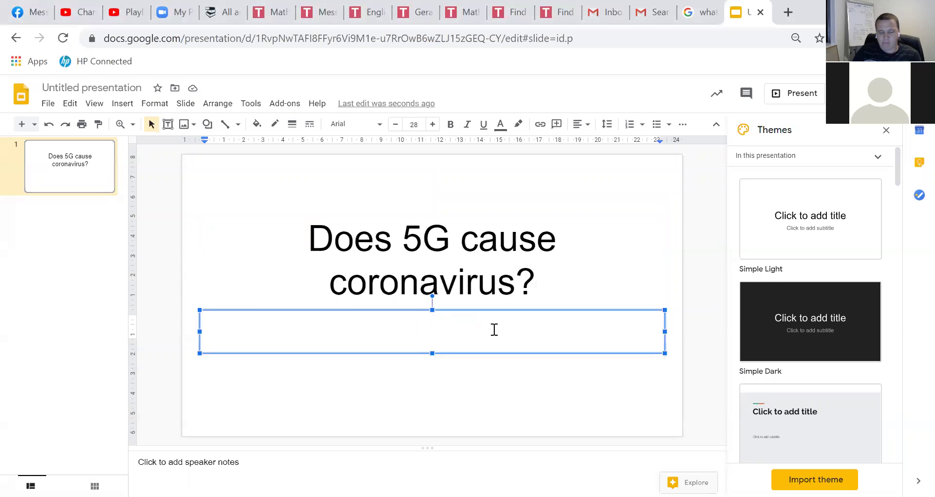
type("How to create a ")
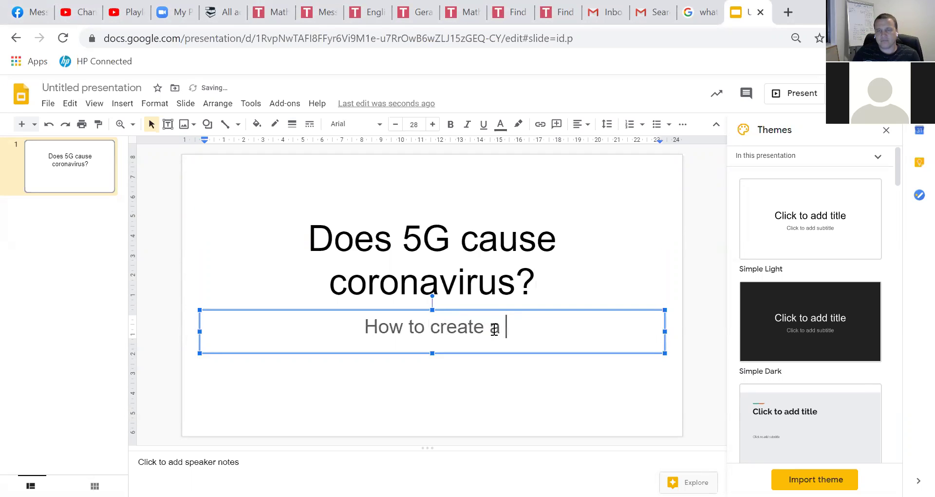
type("powerpoint pre")
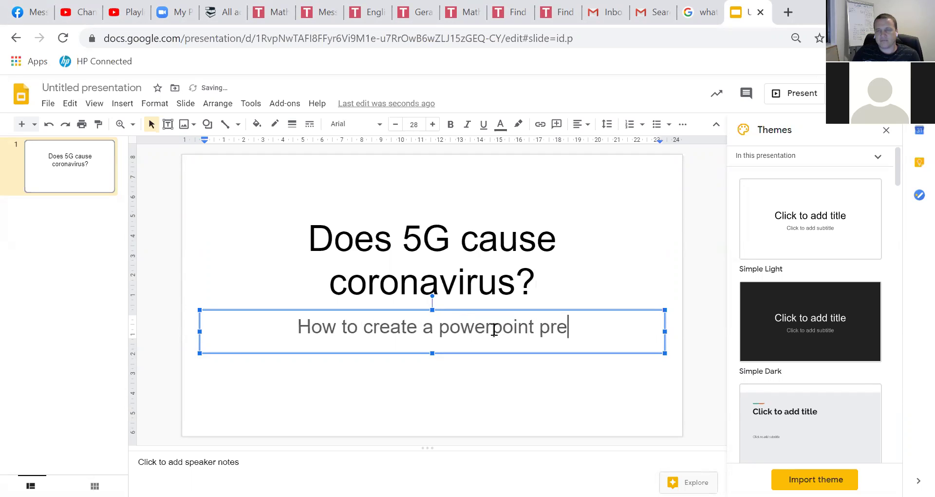
type("sentation")
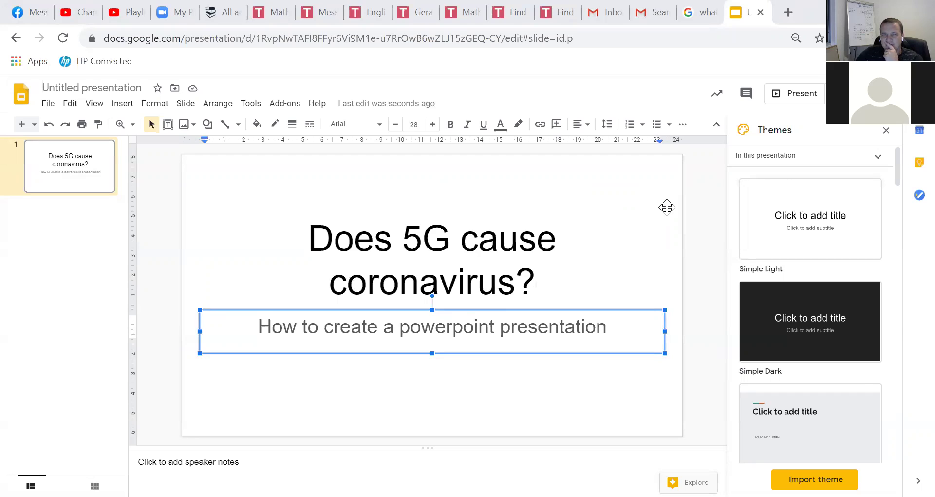
Apply the Simple Dark theme to the title slide, then browse further down the themes list.
left_click(666, 207)
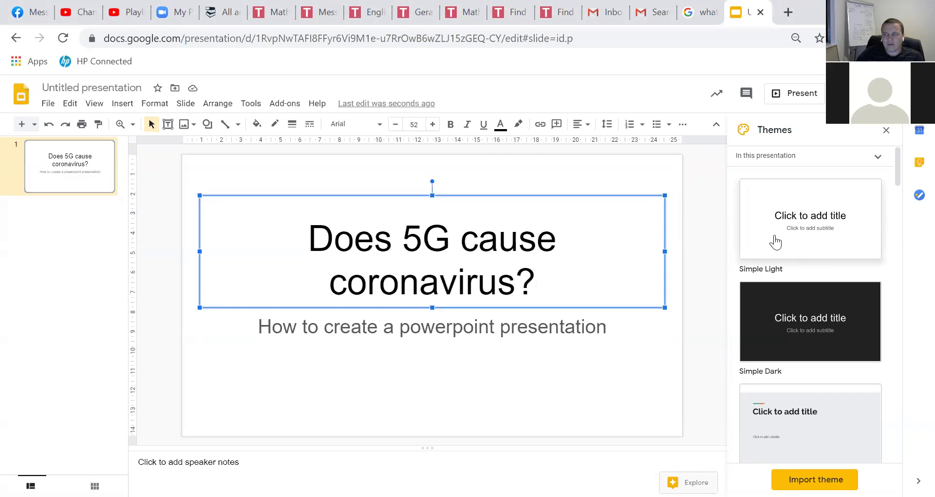
scroll(796, 238, "down", 6)
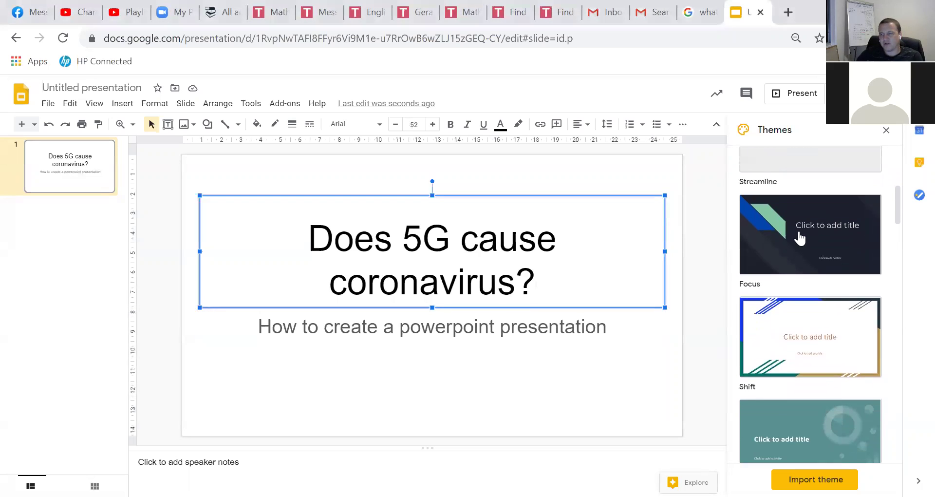
scroll(830, 247, "up", 6)
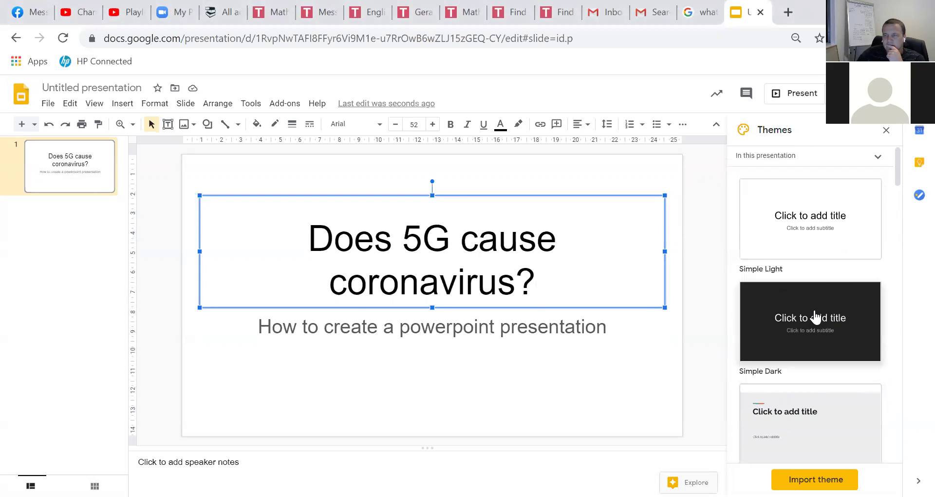
left_click(814, 311)
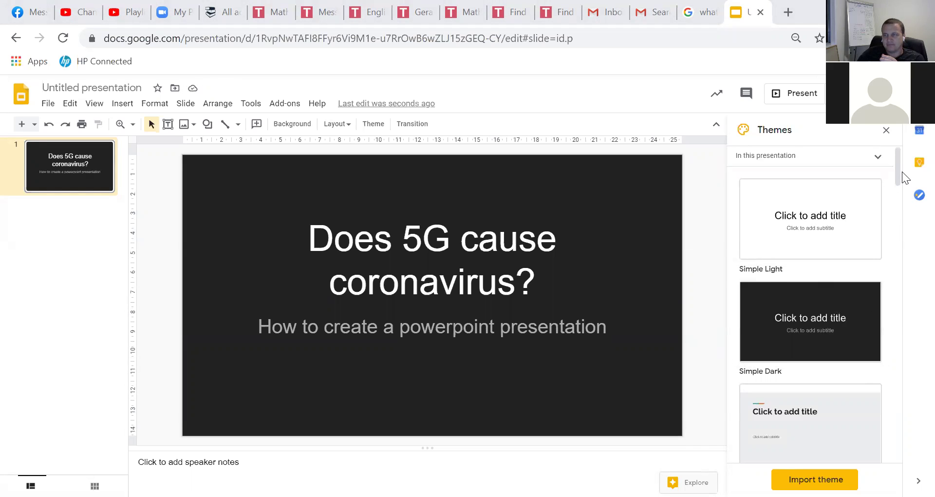
left_click_drag(898, 167, 901, 223)
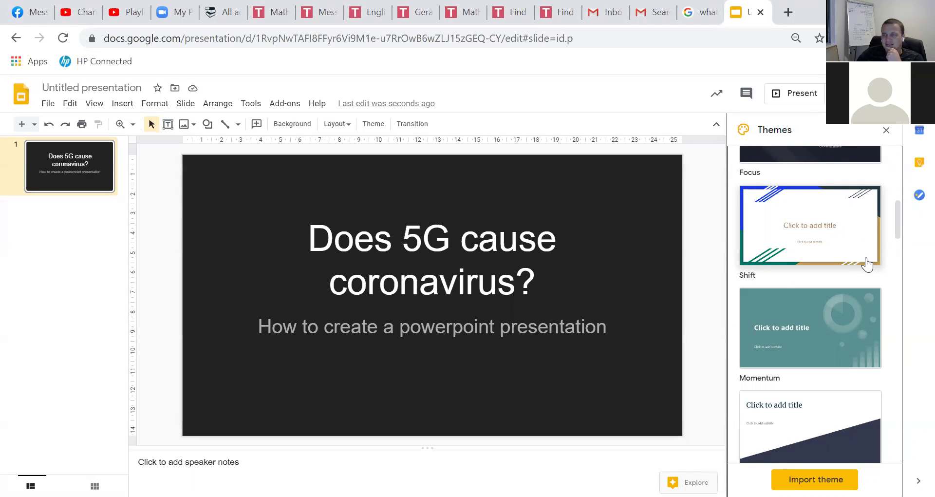
scroll(866, 263, "down", 3)
scroll(866, 263, "down", 9)
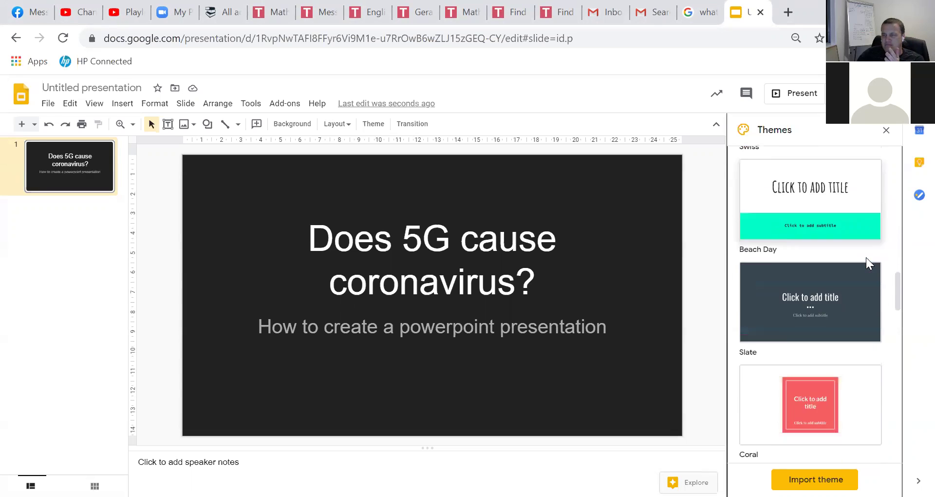
scroll(866, 264, "up", 4)
Apply Beach Day, then scroll past Swiss, Slate and Geometric and switch to the Luxe theme.
left_click(820, 362)
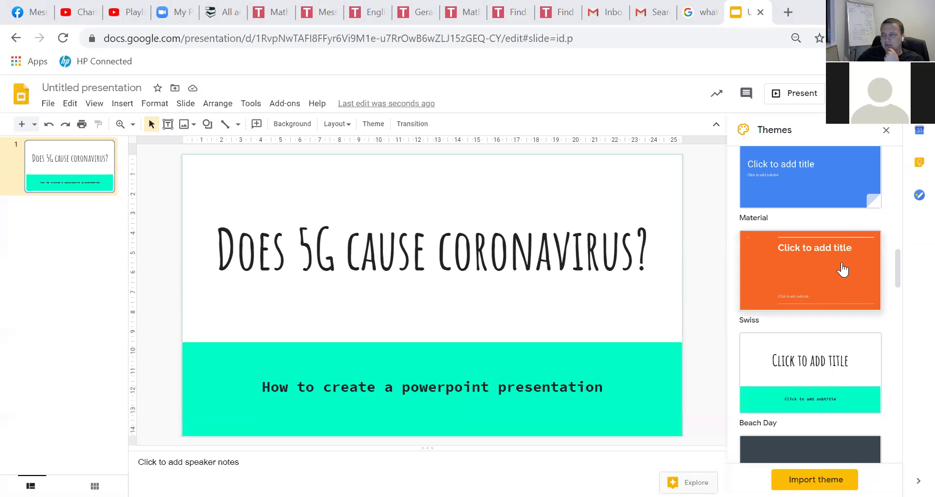
scroll(843, 273, "down", 3)
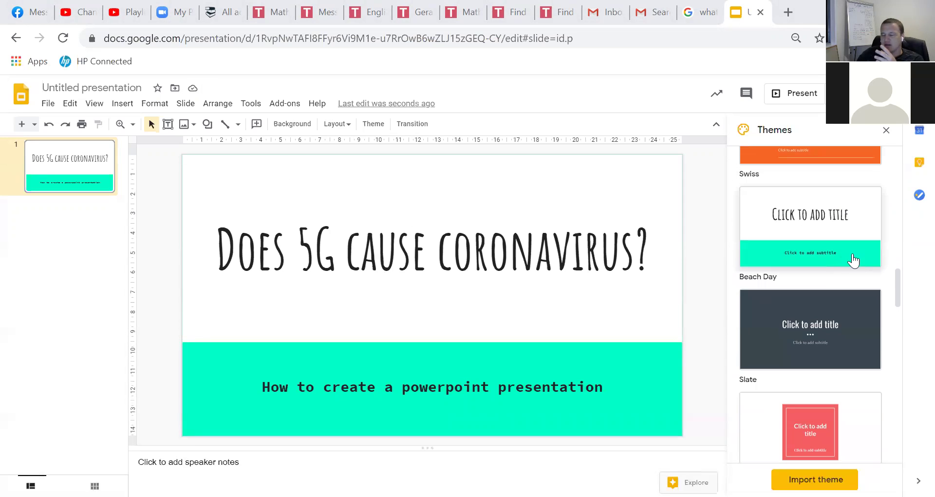
scroll(845, 261, "down", 4)
scroll(852, 262, "down", 7)
scroll(852, 262, "down", 5)
left_click(846, 348)
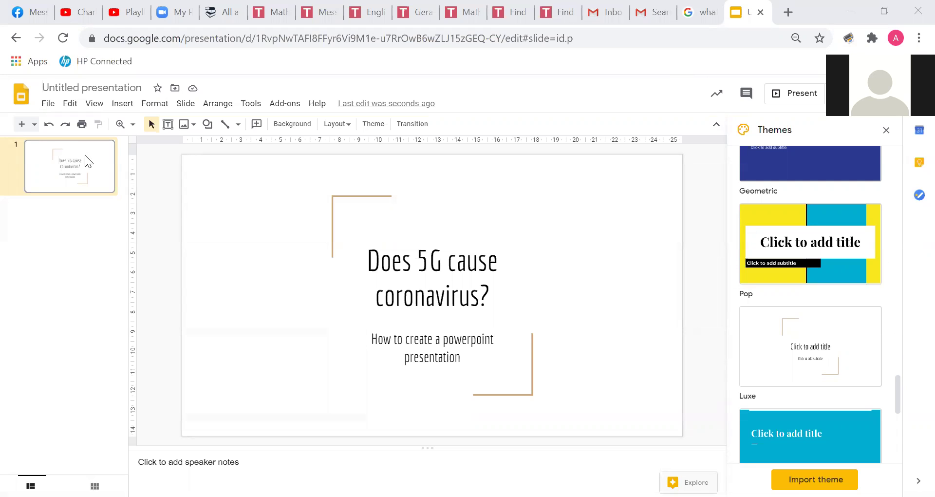
Add a new second slide titled 'Contents'.
left_click(20, 124)
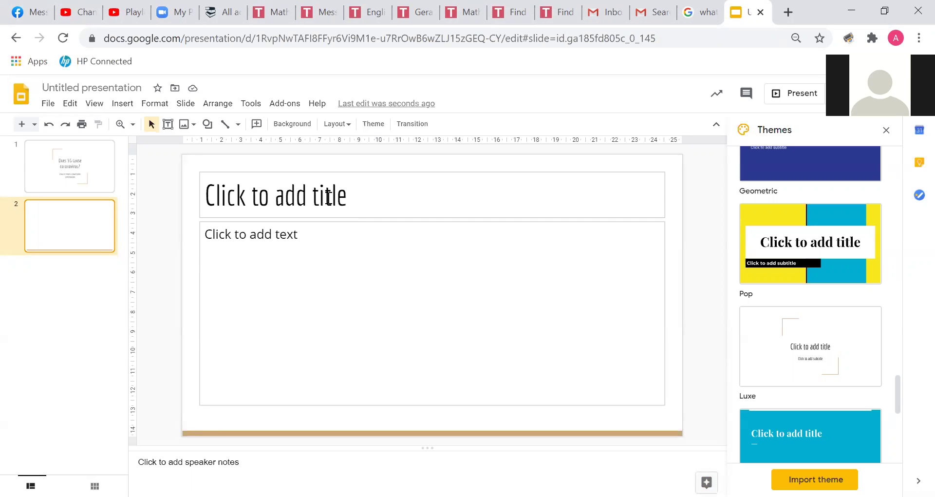
left_click(328, 197)
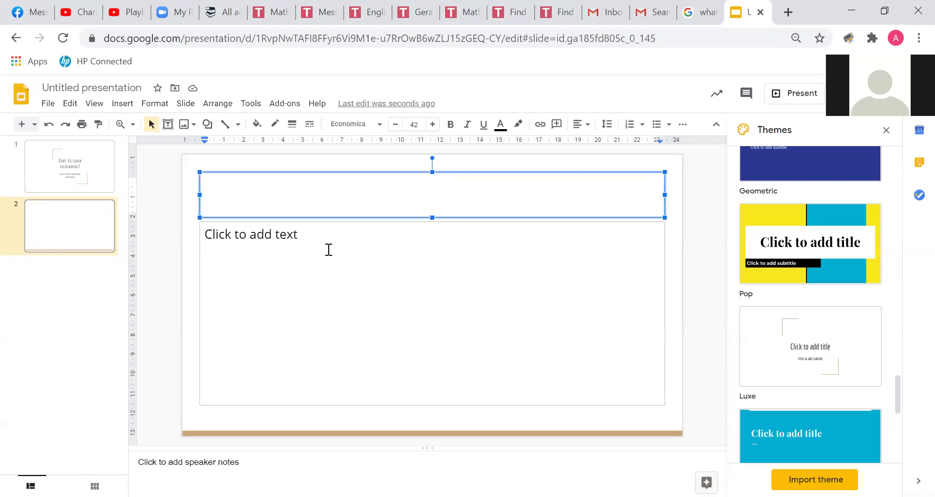
type("Contents")
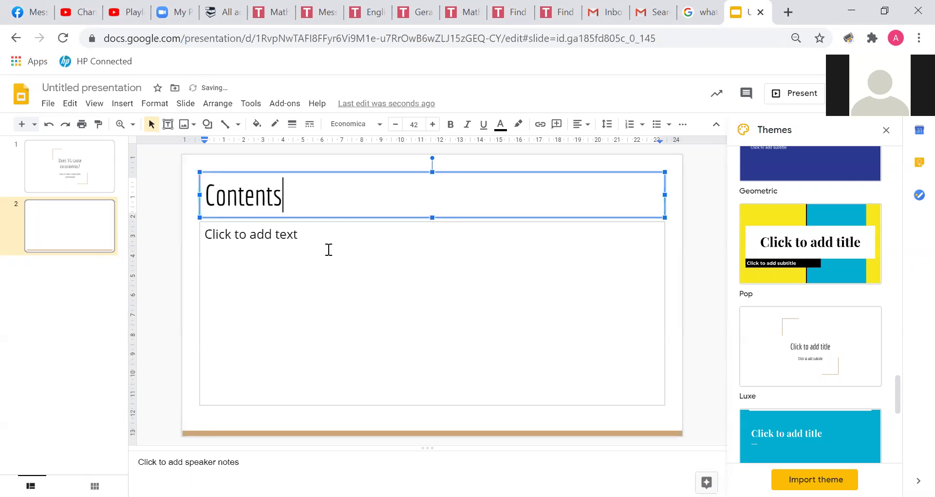
Fill the body with an empty numbered list, 1. through 7., one number per line.
left_click(329, 249)
type("1.")
key("Return")
type("2.")
key("Return")
type("3.")
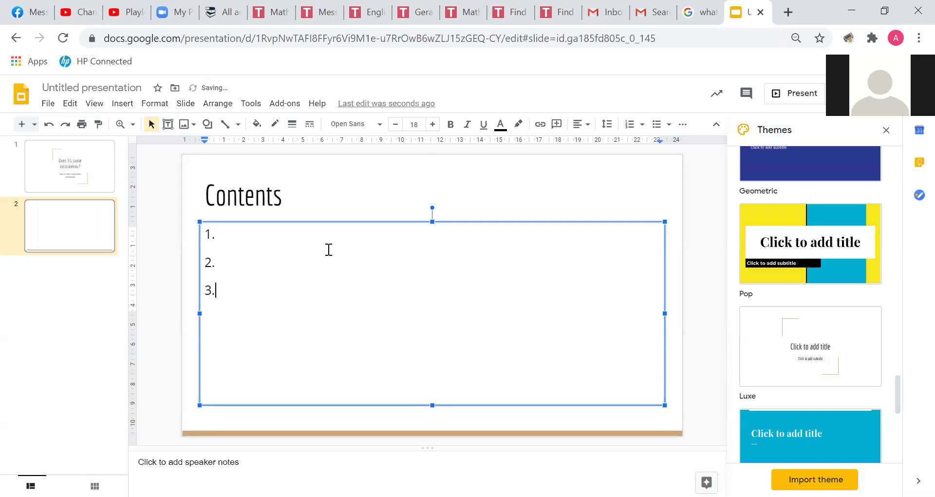
key("Return")
type("4.")
key("Return")
type("5.")
key("Return")
type("6.")
key("Return")
type("7.")
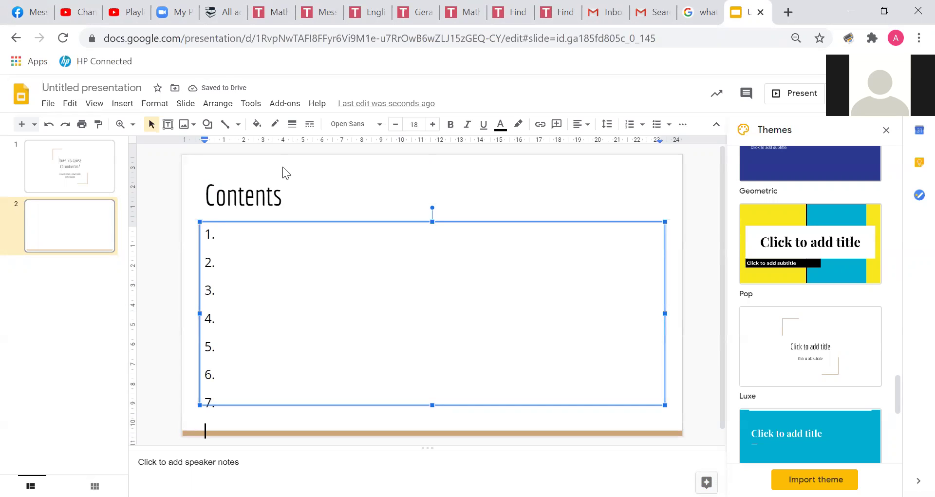
left_click(282, 168)
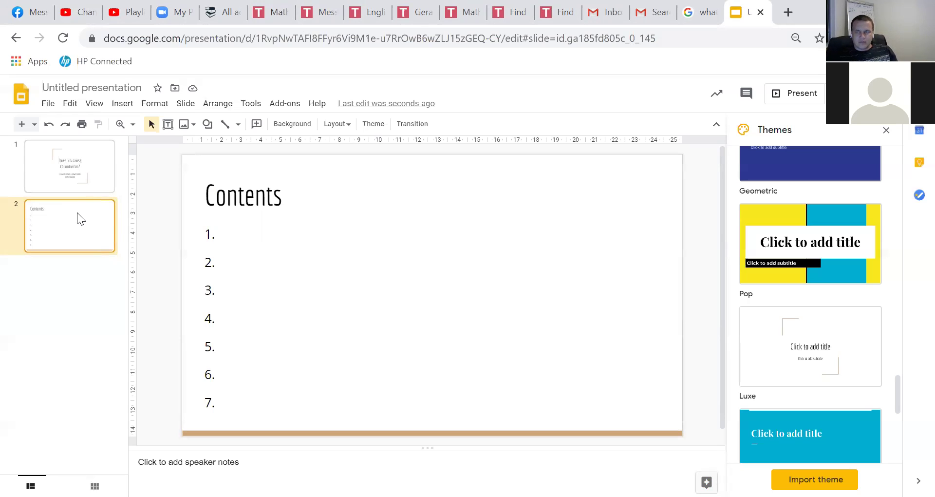
Replace the Contents slide with a new second slide titled 'Introduction'.
key("Delete")
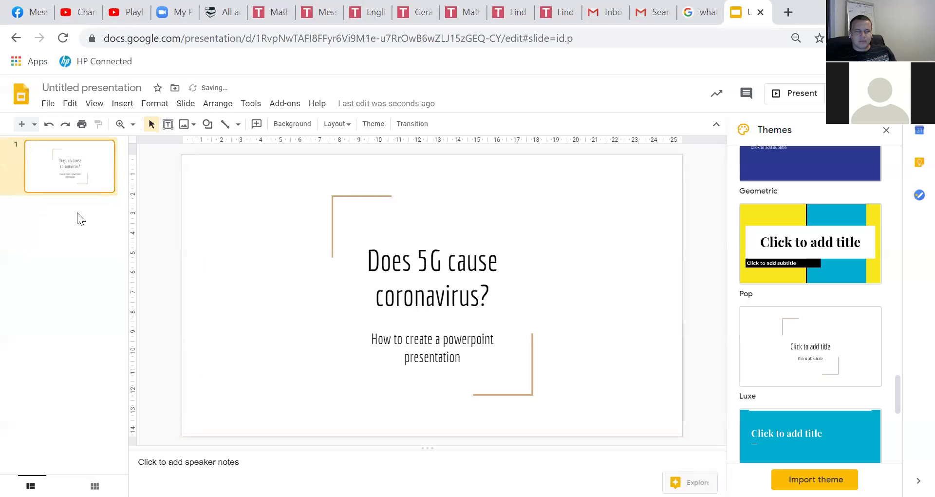
left_click(19, 123)
left_click(324, 200)
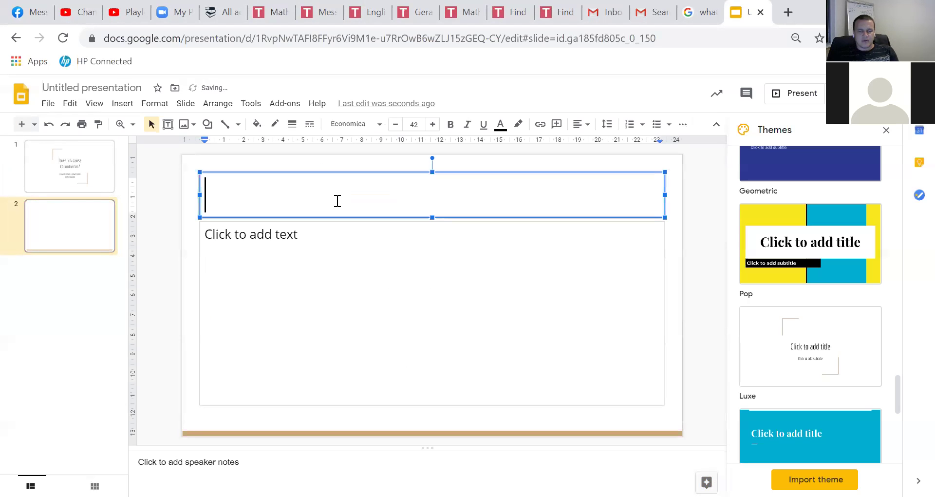
type("Introdu")
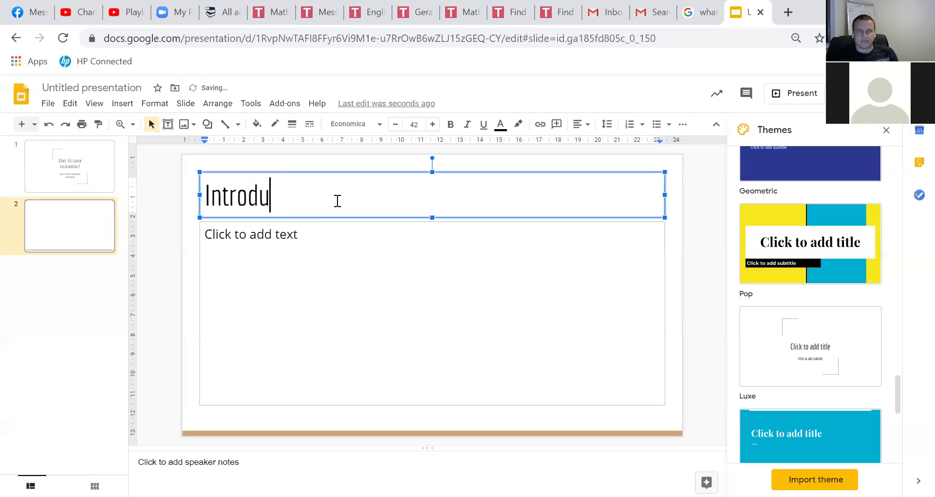
type("ction")
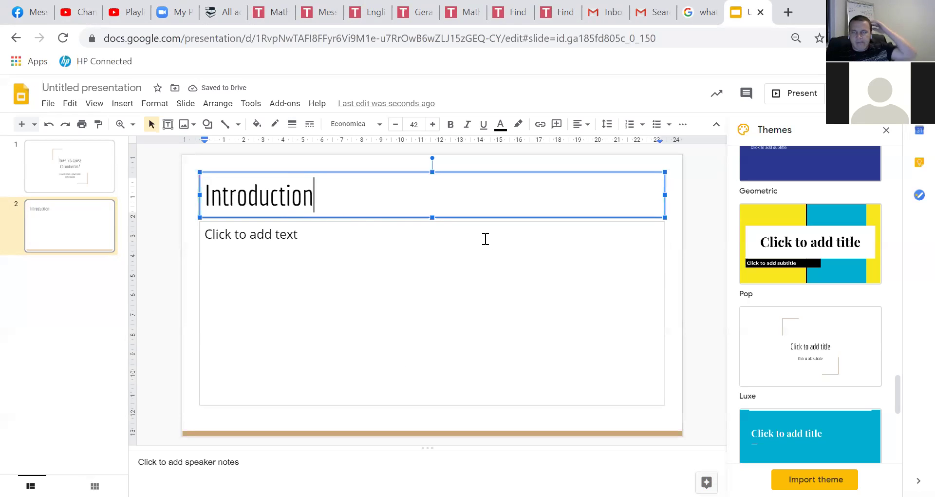
Narrow the body text box so it ends at the slide's centre line.
left_click(663, 282)
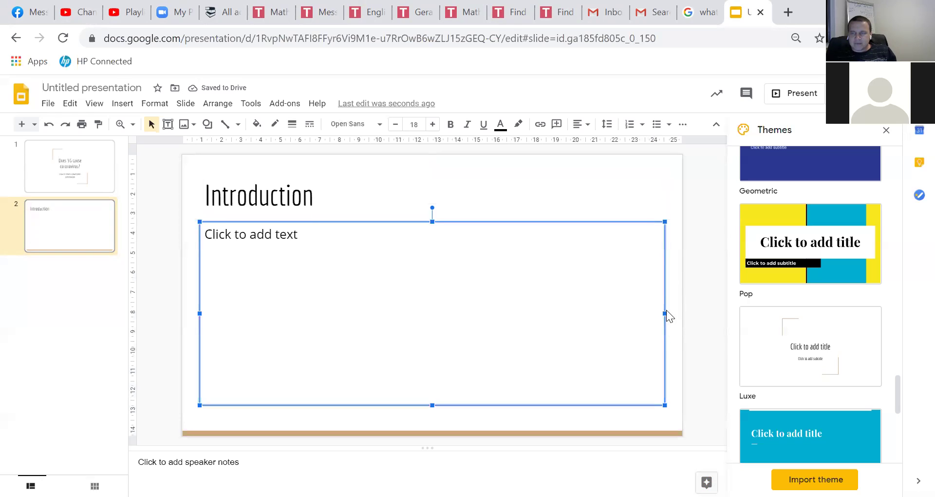
left_click_drag(666, 313, 432, 281)
left_click(480, 203)
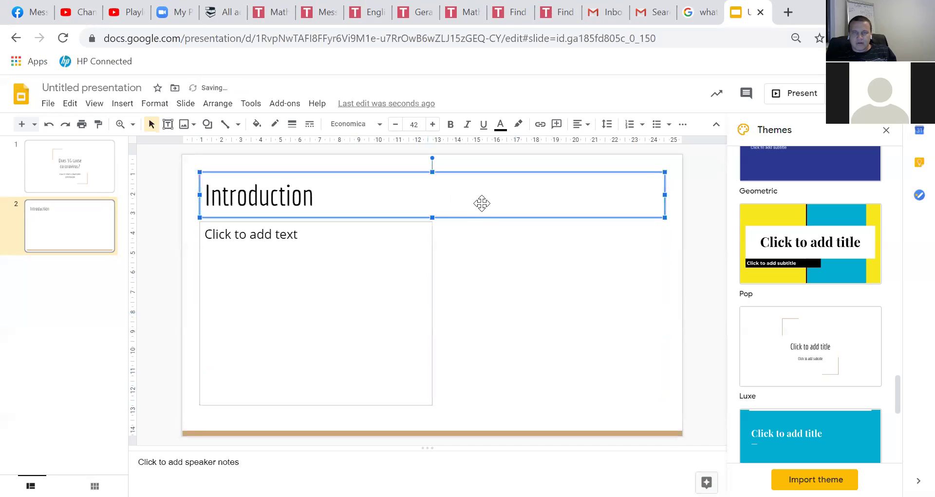
left_click(494, 271)
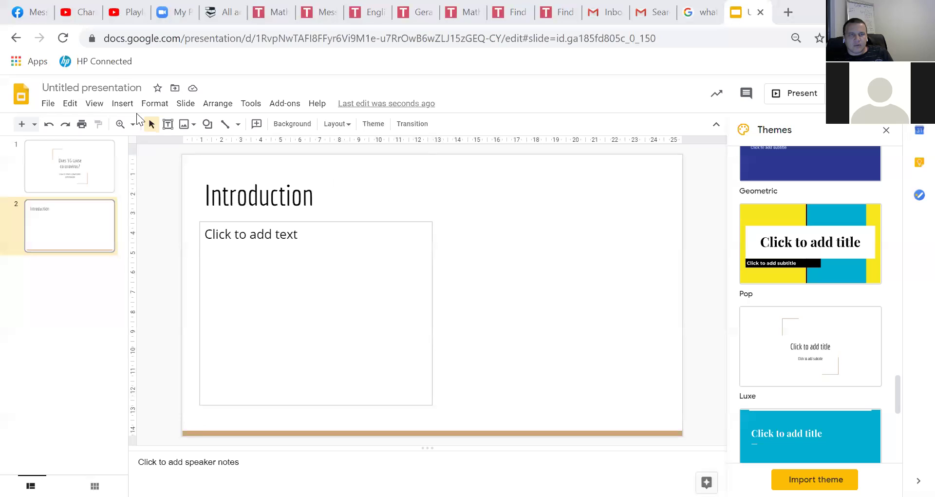
left_click(122, 103)
Pick COVID 19.jpg from the Desktop through Insert > Image > Upload from computer.
mouse_move(146, 125)
left_click(295, 128)
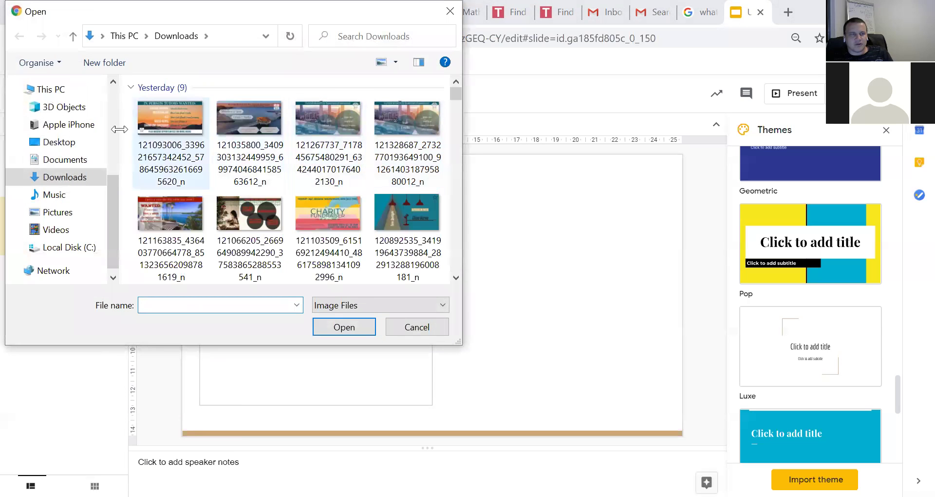
left_click(68, 147)
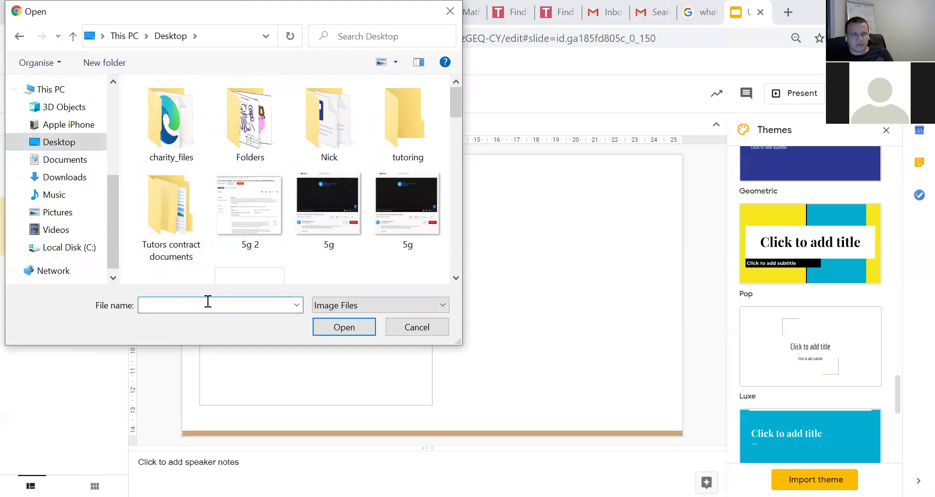
type("COVID")
left_click(235, 314)
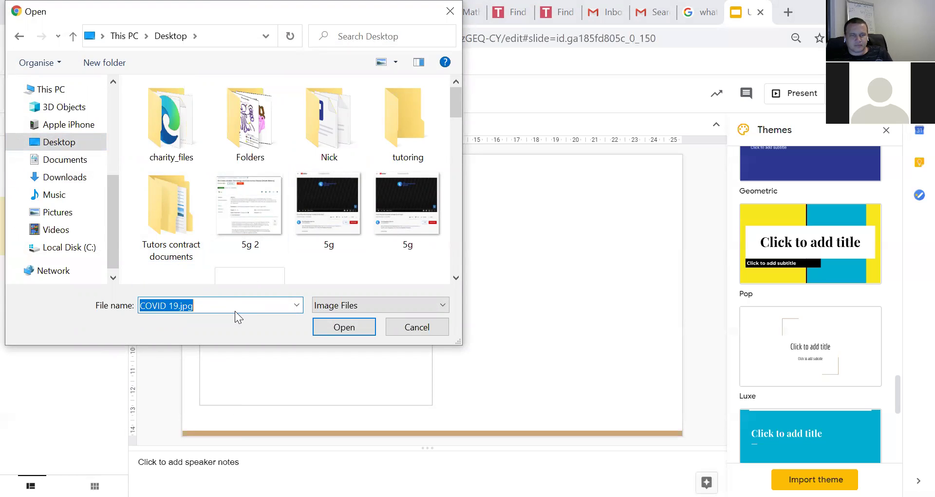
Upload COVID 19.jpg, top-align it beside the text box and stretch it to the box's height.
left_click(359, 334)
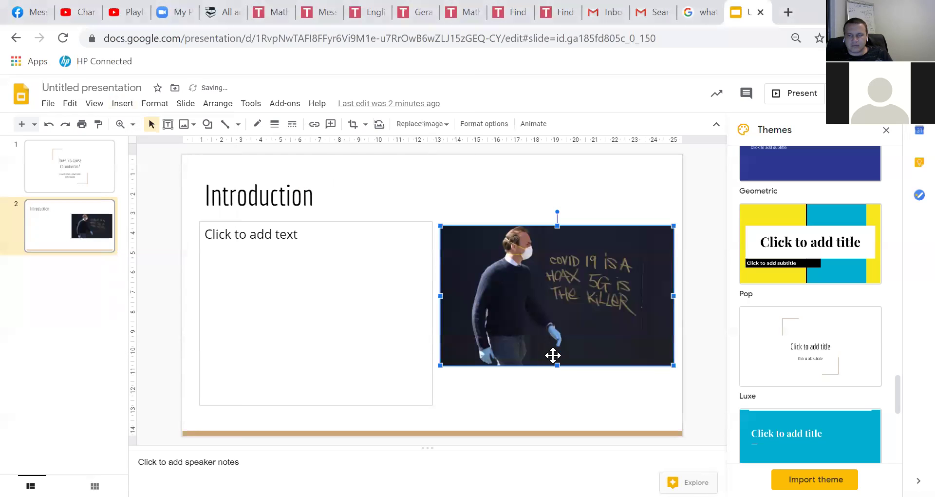
left_click_drag(557, 362, 539, 329)
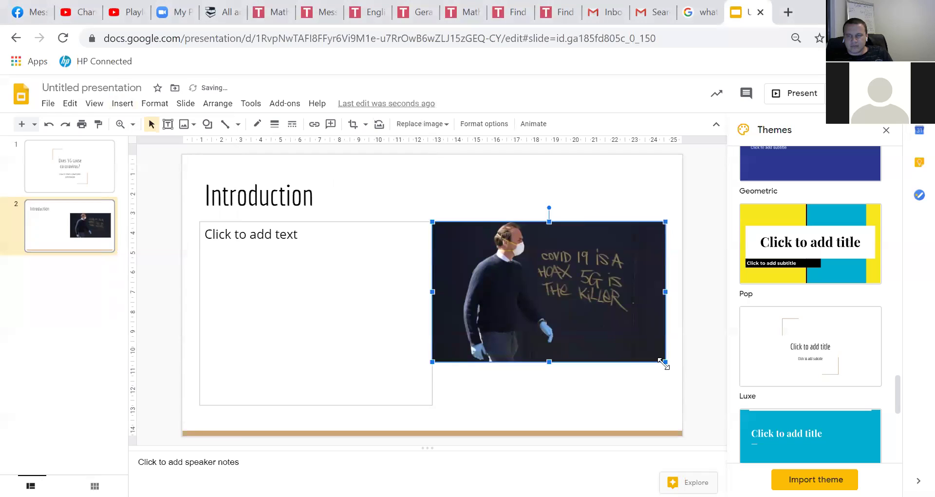
mouse_move(663, 363)
left_mouse_down()
mouse_move(665, 375)
mouse_move(677, 370)
left_mouse_up()
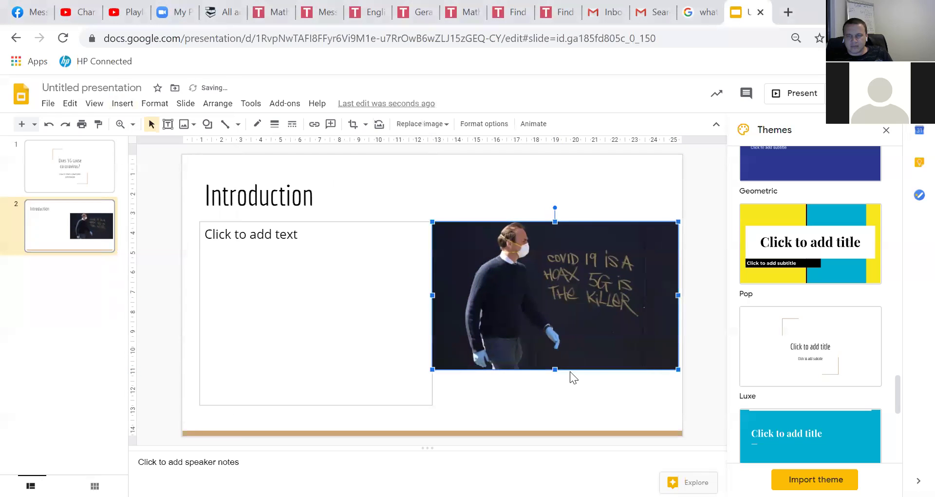
left_click_drag(555, 369, 559, 404)
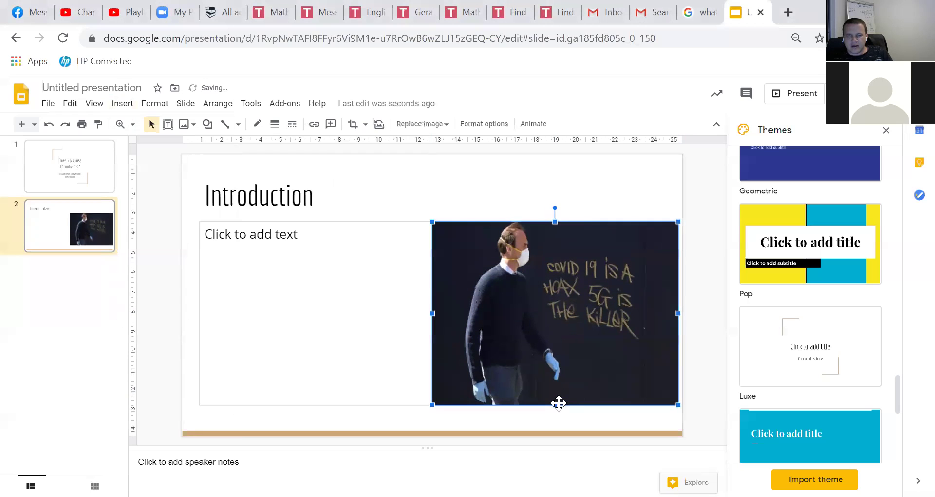
left_click(518, 193)
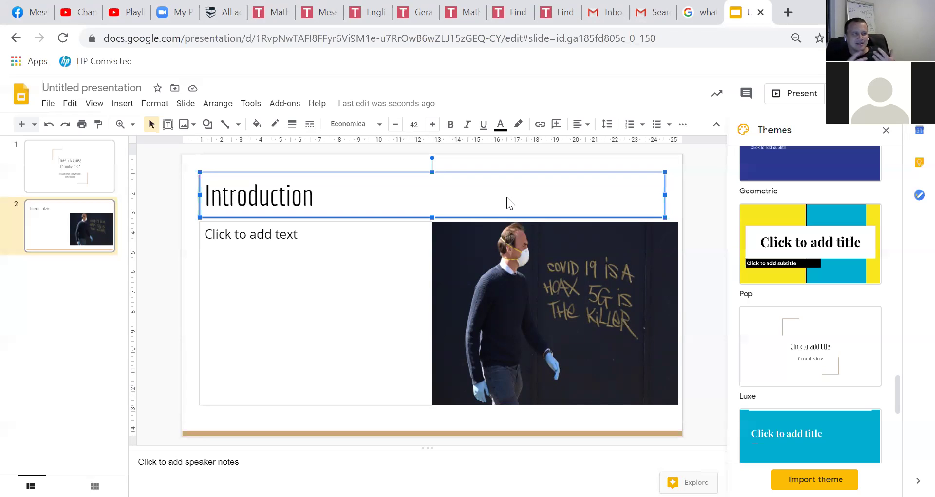
Type '5G is poison, it is the reason … plundered by COVID-19, Governments are complicit blah blah' into the body.
left_click(334, 268)
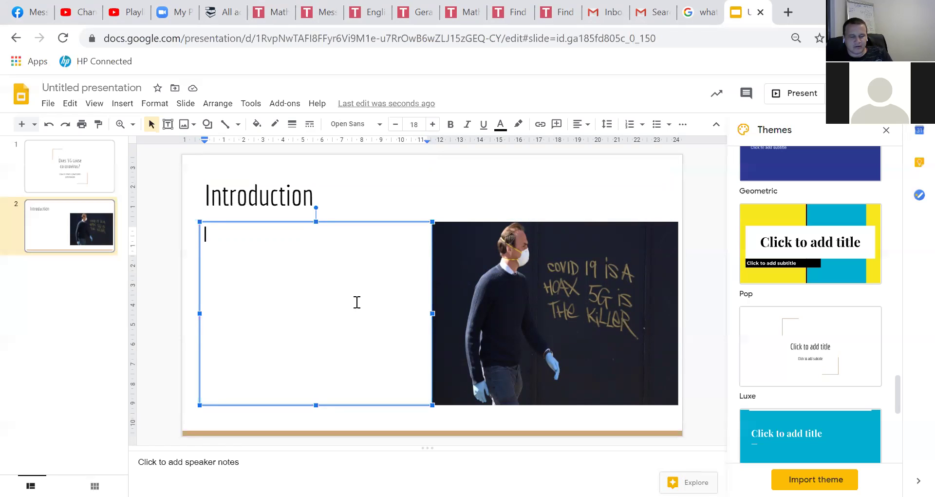
type("5G is pois")
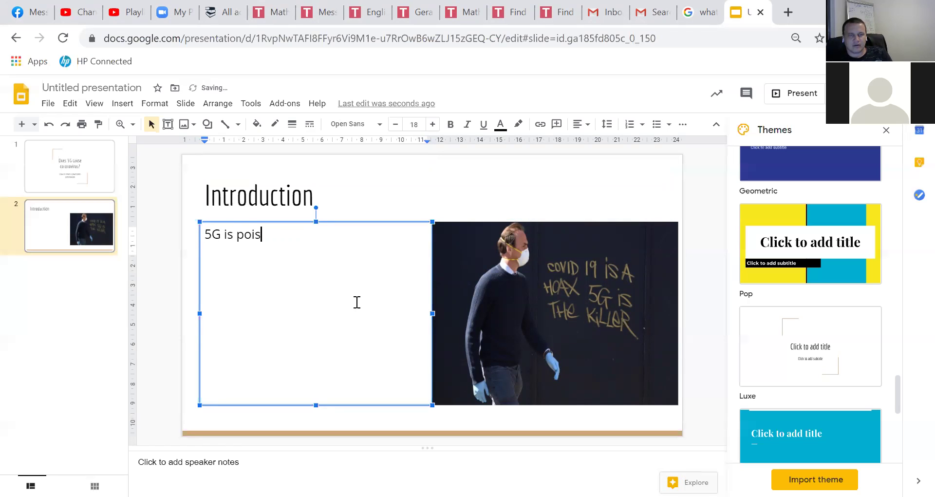
type("on, it is the reason that ")
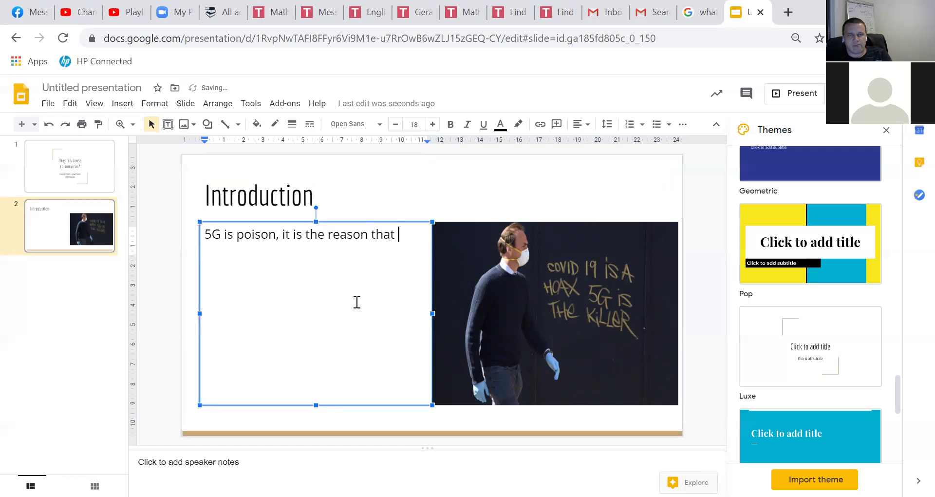
type("the earth ")
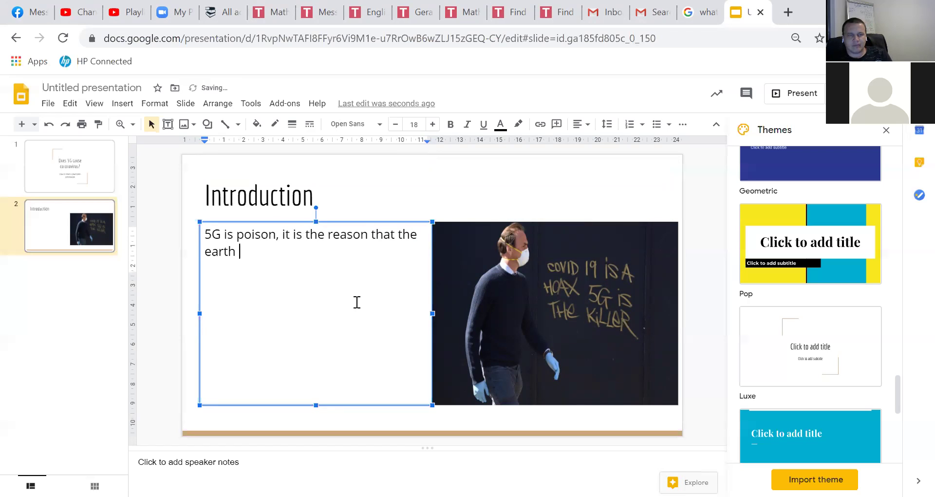
type("is being plundered by ")
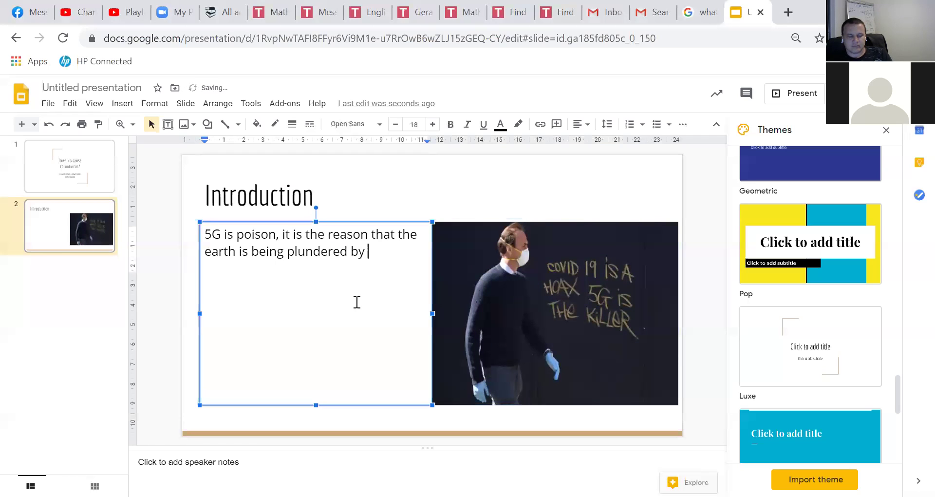
type("VOC")
key("BackSpace")
key("BackSpace")
key("BackSpace")
type("COVID-19, Governments ")
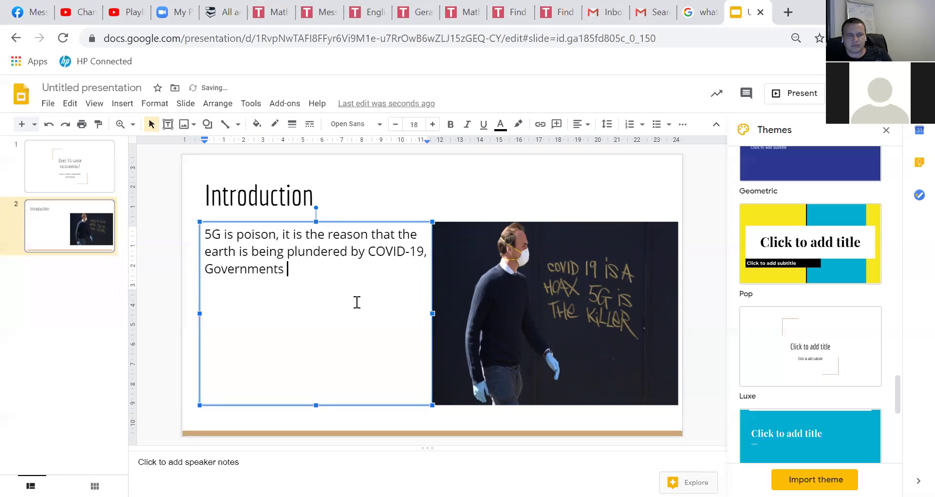
type("are complicit blah blah")
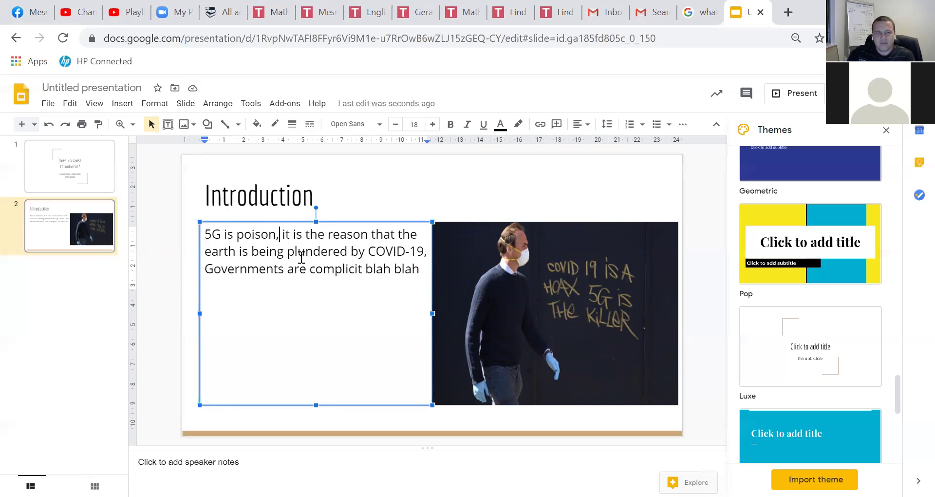
key("BackSpace")
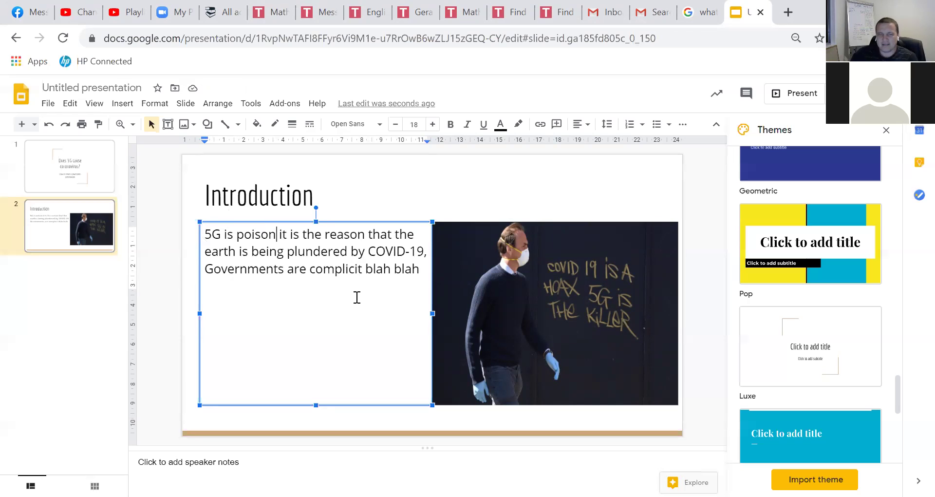
Break after '5G is poison', capitalise 'It', and move the Governments sentence to its own line.
key("Return")
key("Return")
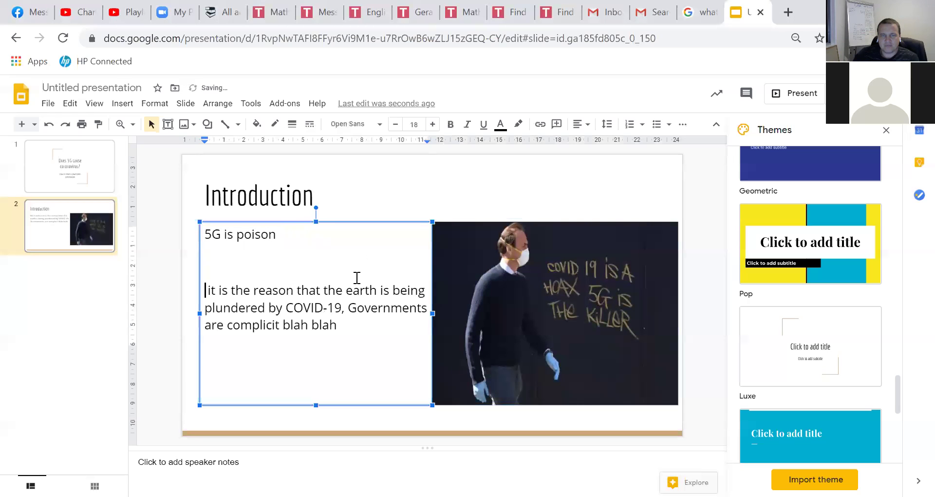
key("BackSpace")
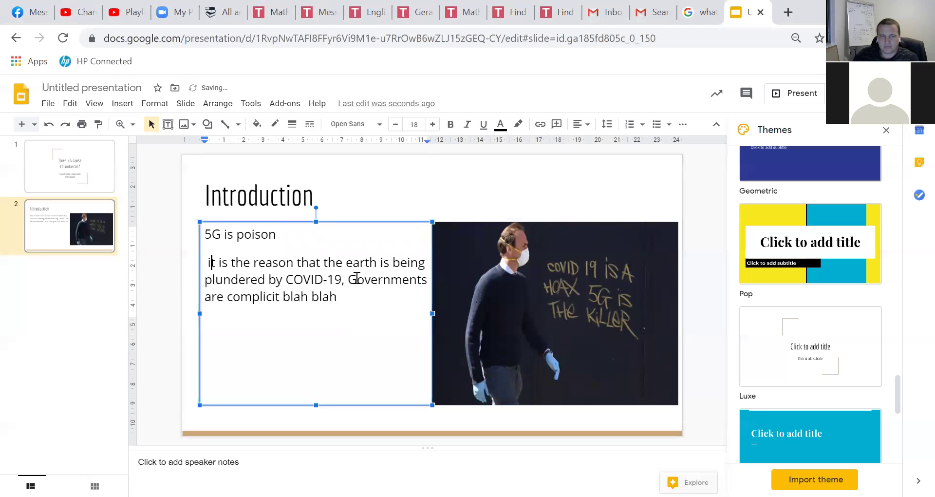
key("Delete")
type("I")
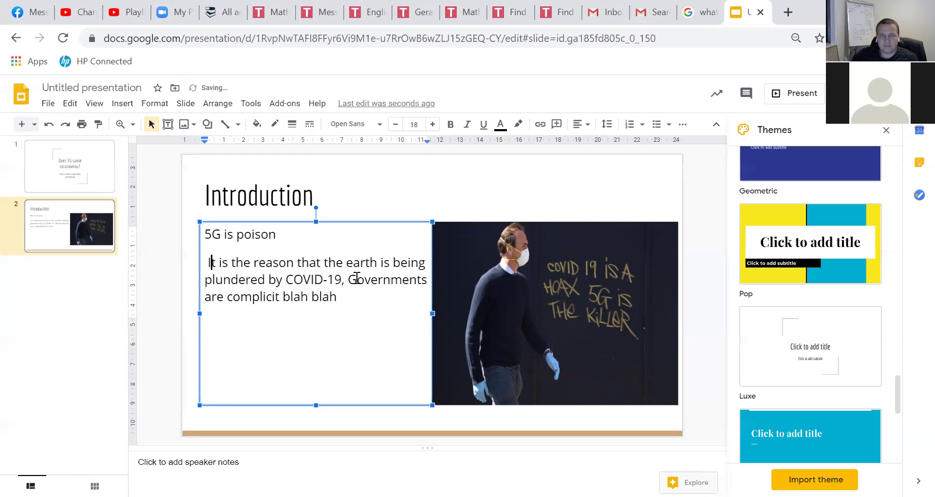
left_click(348, 279)
key("BackSpace")
key("BackSpace")
key("Return")
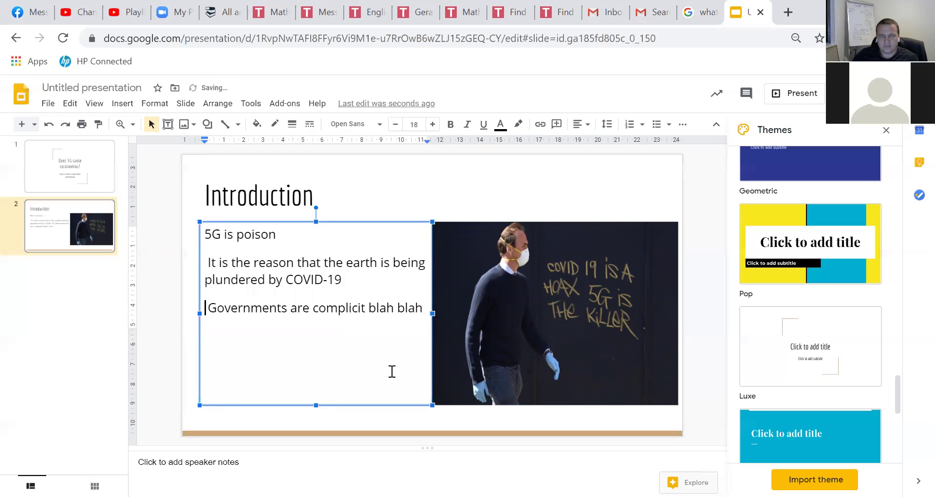
key("Return")
Even out the blank lines between the three paragraphs and remove the leading space before 'It'.
left_click(320, 249)
key("Return")
key("Return")
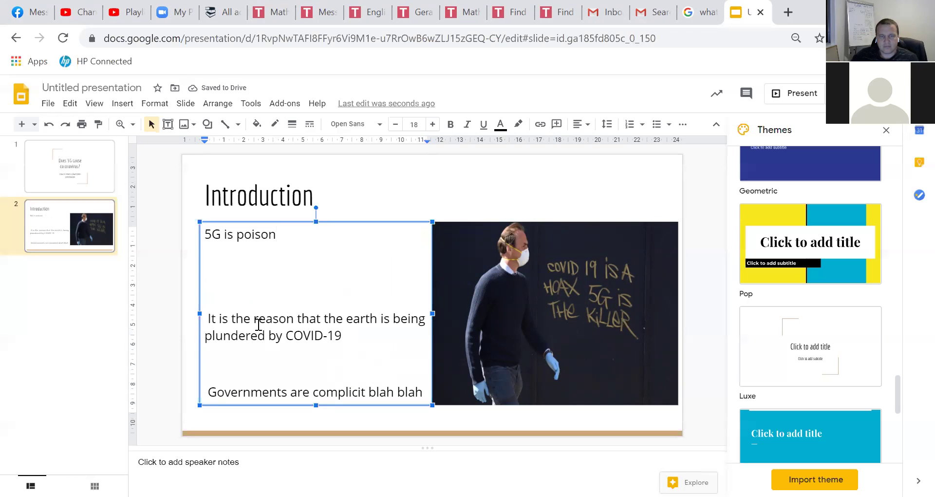
left_click(206, 320)
key("BackSpace")
left_click(220, 352)
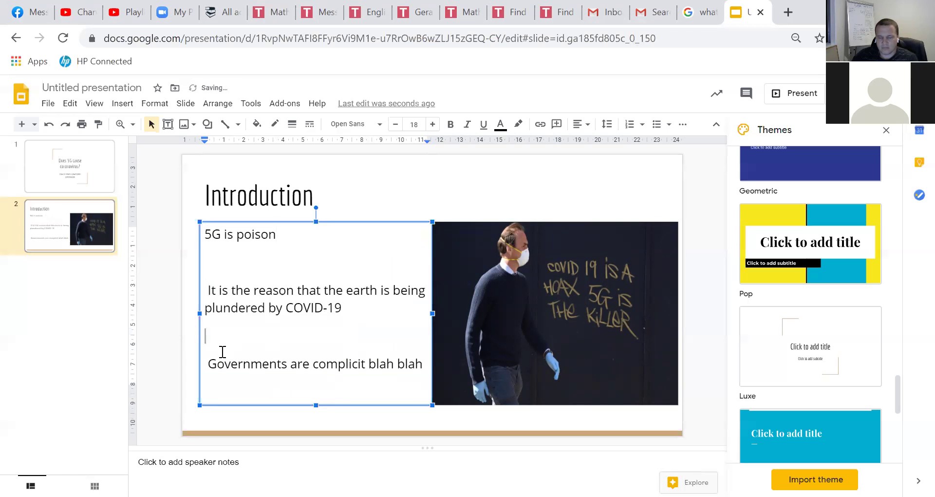
key("Return")
left_click(209, 288)
key("Delete")
left_click(467, 209)
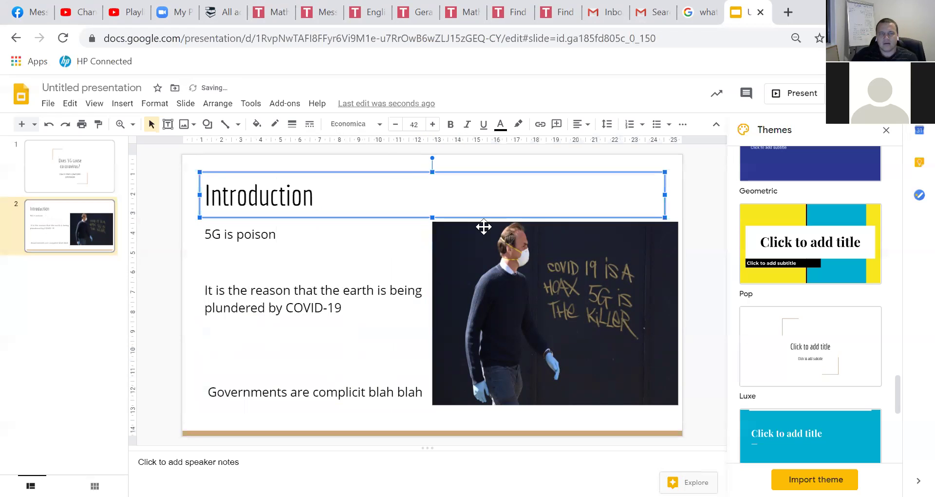
Put a dash at the start of each of the three Introduction lines to make them bullets.
left_click(343, 308)
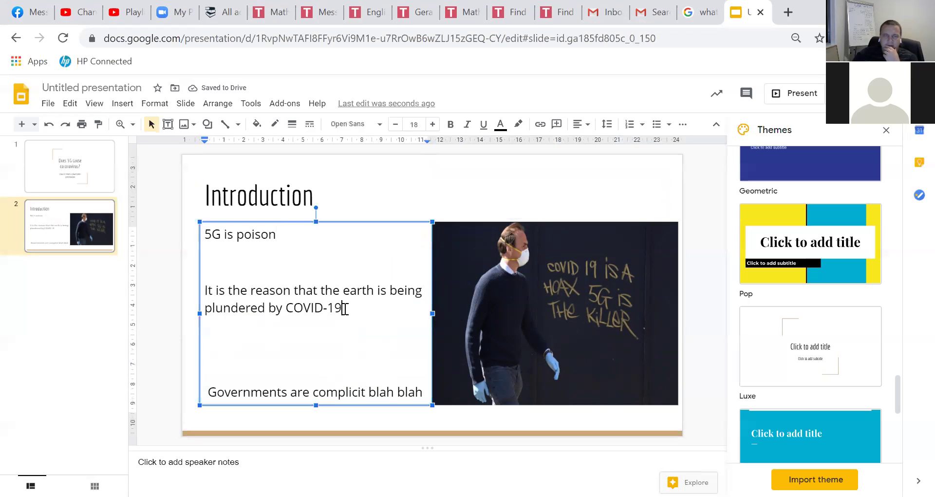
left_click(205, 234)
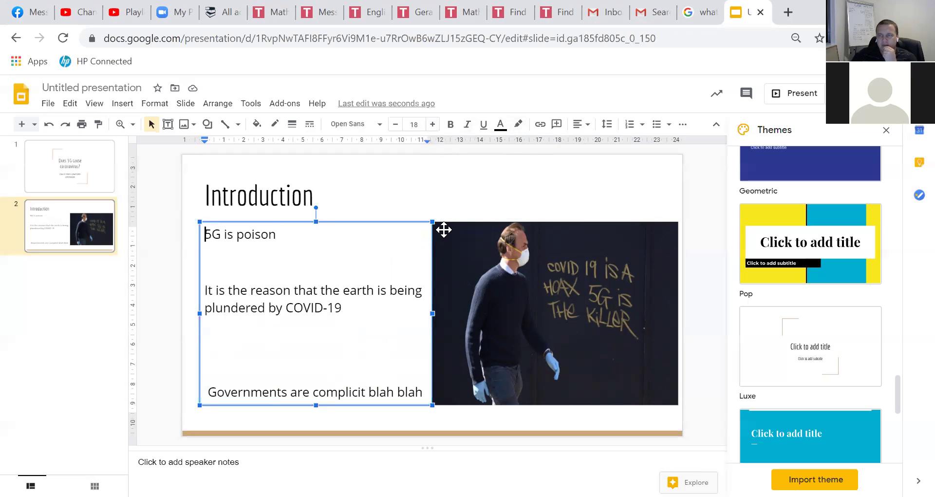
type("-")
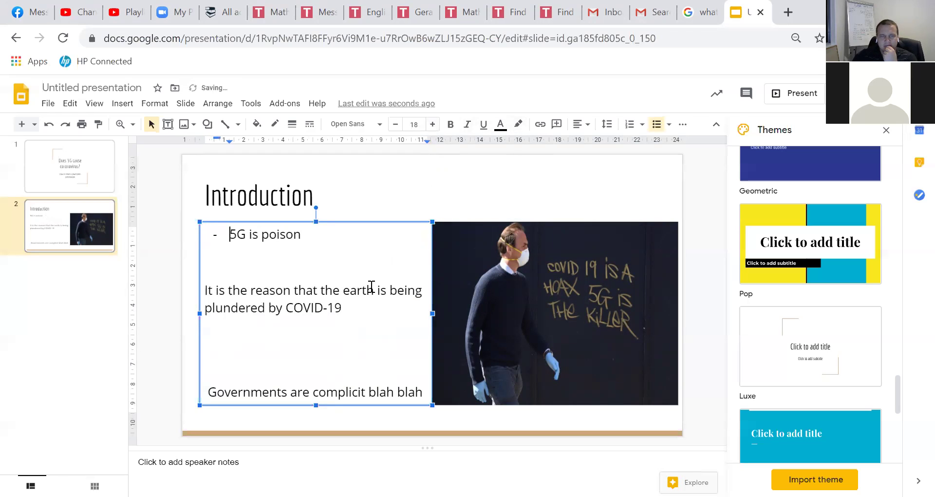
left_click(205, 290)
type("-")
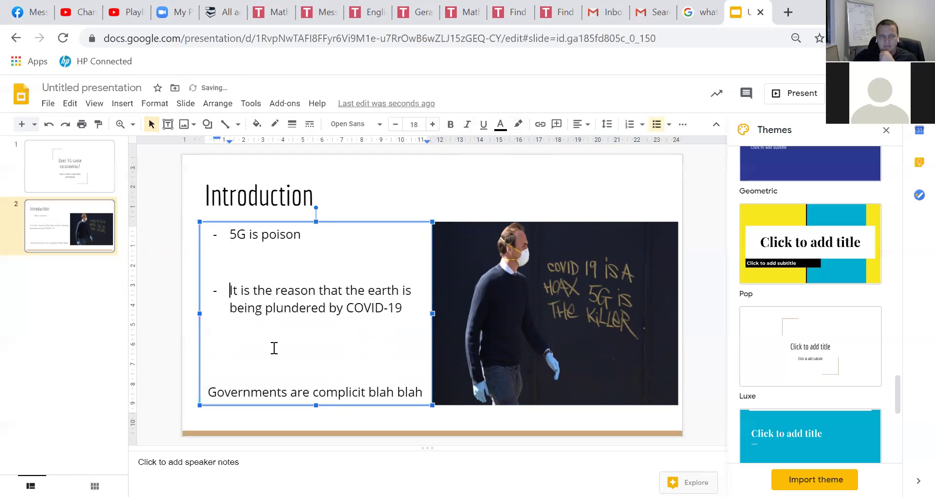
left_click(208, 392)
type("-")
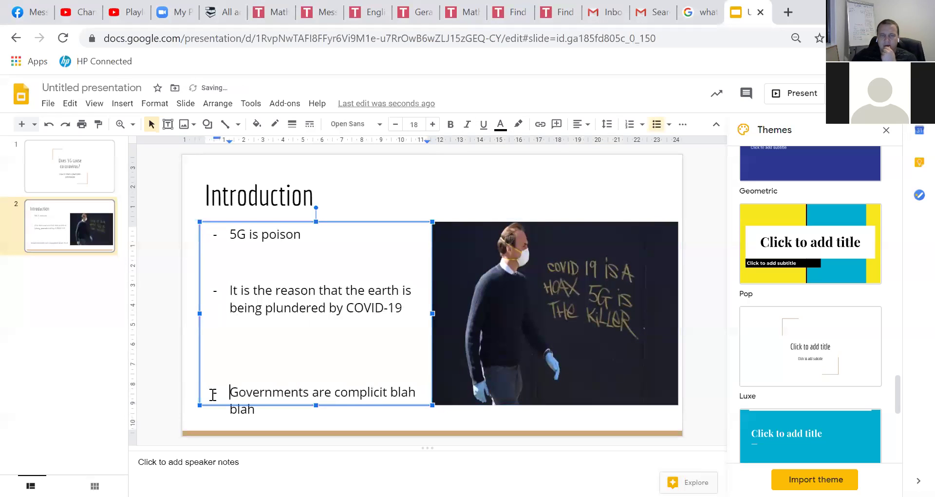
Delete the trailing 'blah blah' so the last line reads 'Governments are complicit'.
left_click(247, 407)
left_click(250, 408)
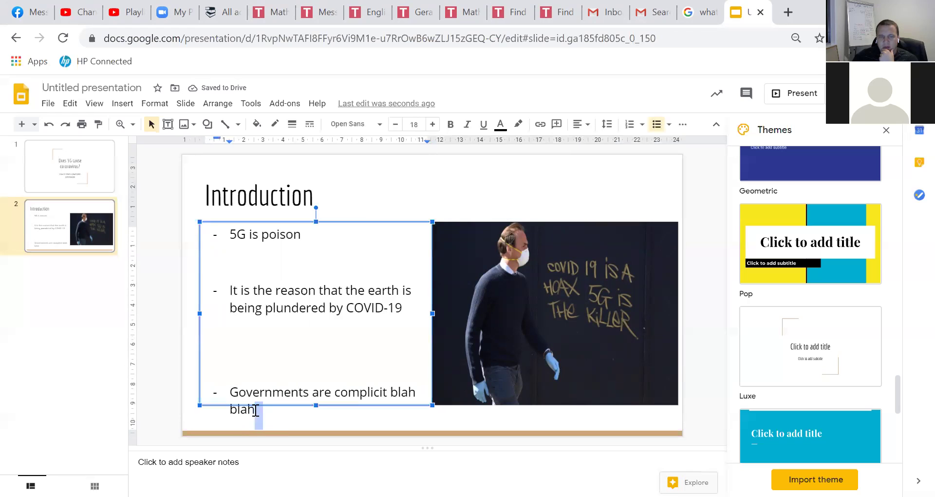
key("BackSpace")
key("BackSpace")
key("BackSpace")
key("BackSpace")
key("BackSpace")
key("BackSpace")
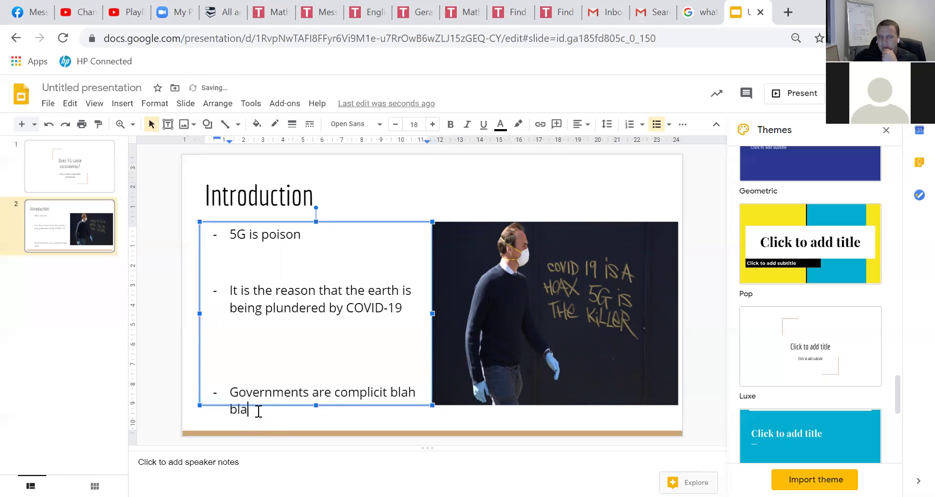
key("BackSpace")
key("BackSpace")
key("BackSpace")
key("BackSpace")
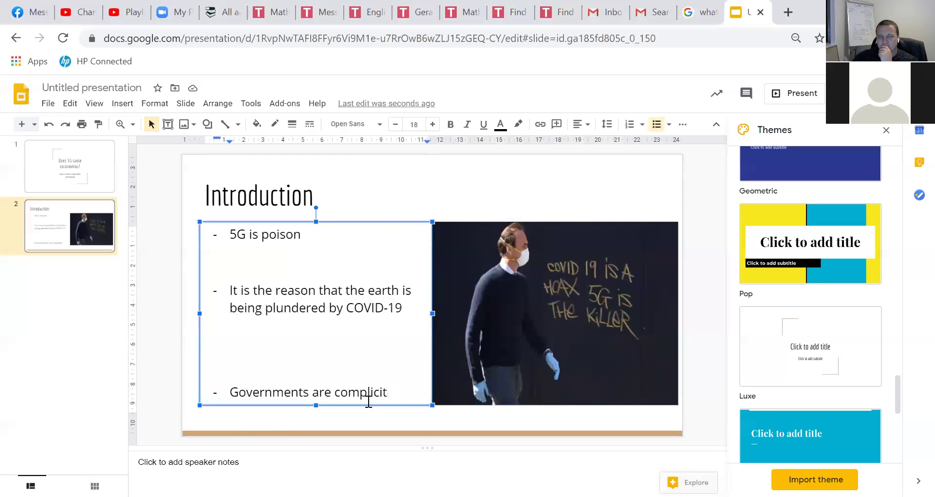
Select all the Introduction text and centre-align it.
left_click_drag(395, 394, 389, 170)
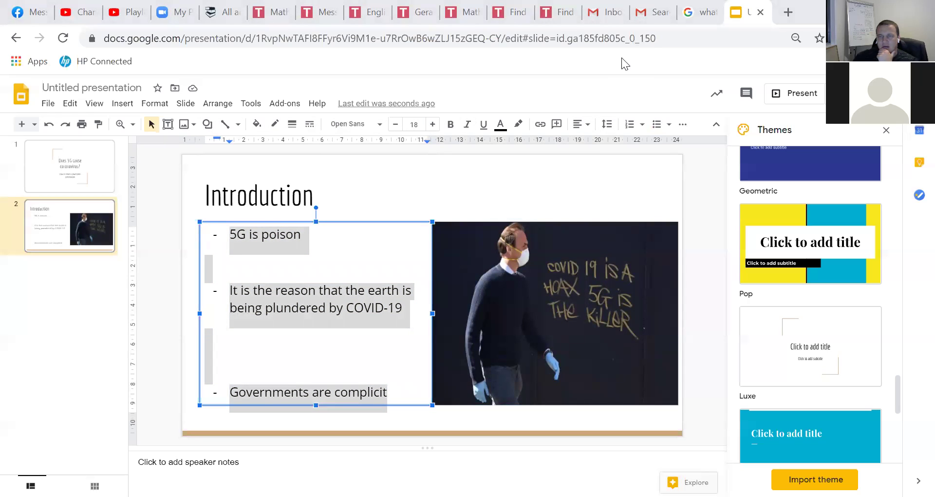
left_click(579, 124)
left_click(597, 142)
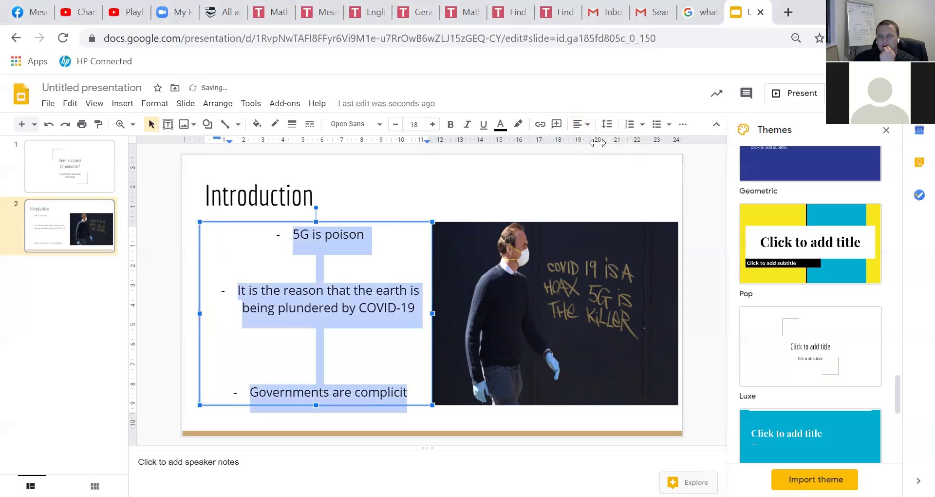
left_click(368, 283)
Remove the dash bullets from all three Introduction lines.
left_click(238, 290)
key("BackSpace")
left_click(251, 392)
key("BackSpace")
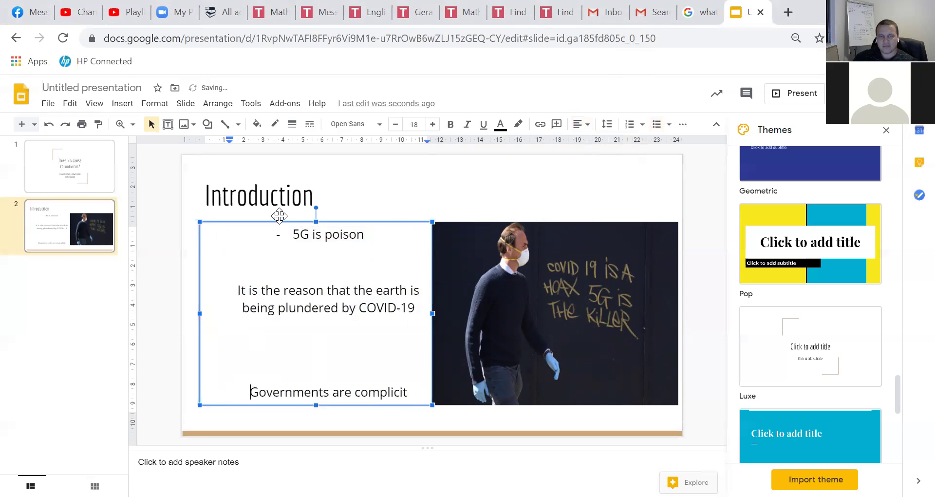
left_click(293, 234)
key("BackSpace")
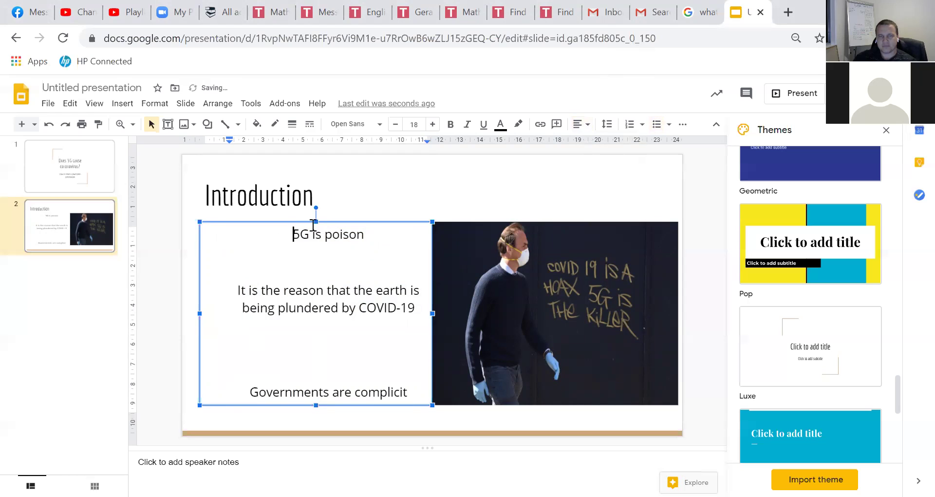
Start editing the '5G is poison' line to capitalise 'Is'.
left_click(361, 155)
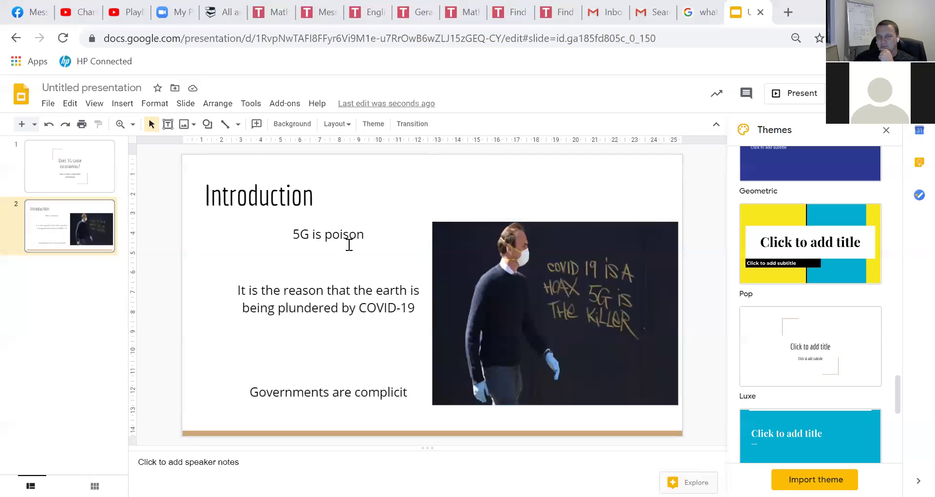
left_click(316, 234)
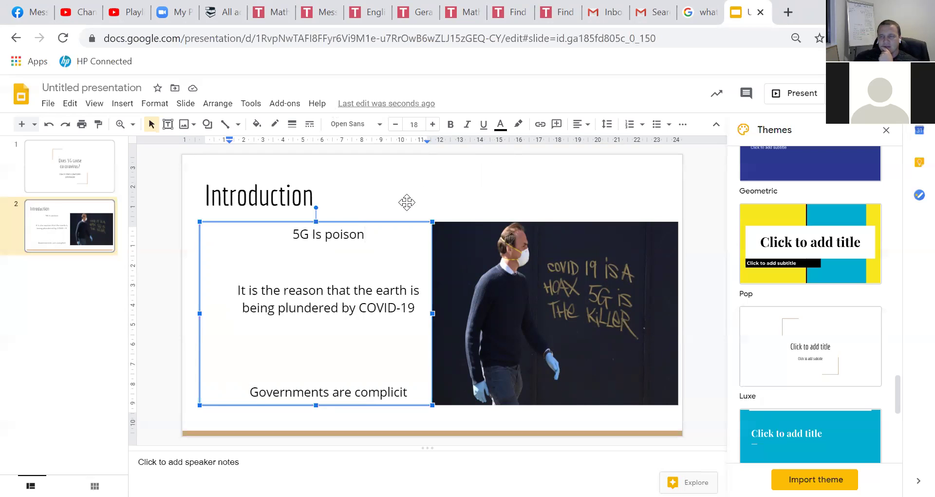
Insert two blank slides after the Introduction, then return to slide 2.
left_click(22, 125)
left_click(22, 124)
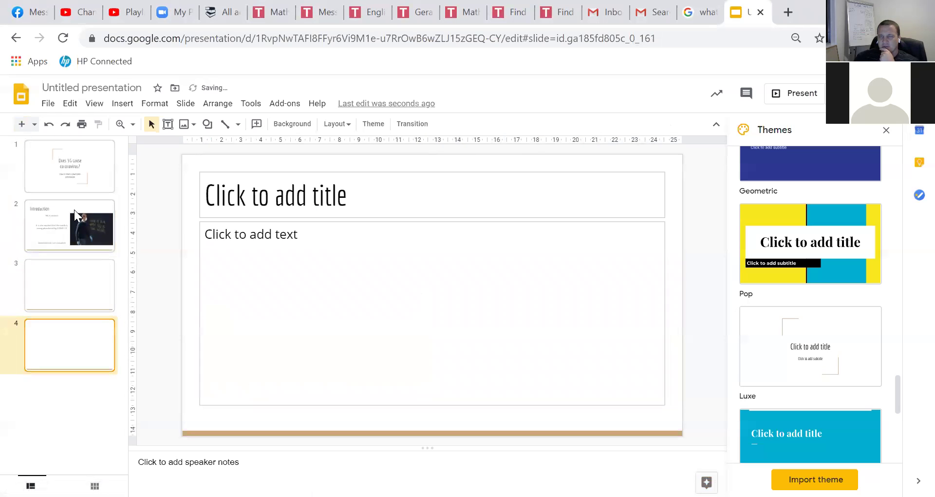
left_click(74, 210)
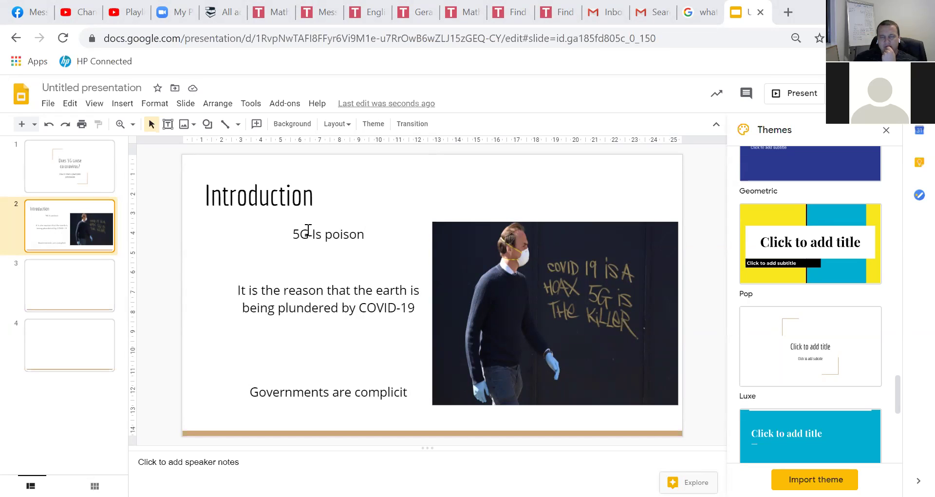
Title blank slide 3 '5G'.
left_click(86, 171)
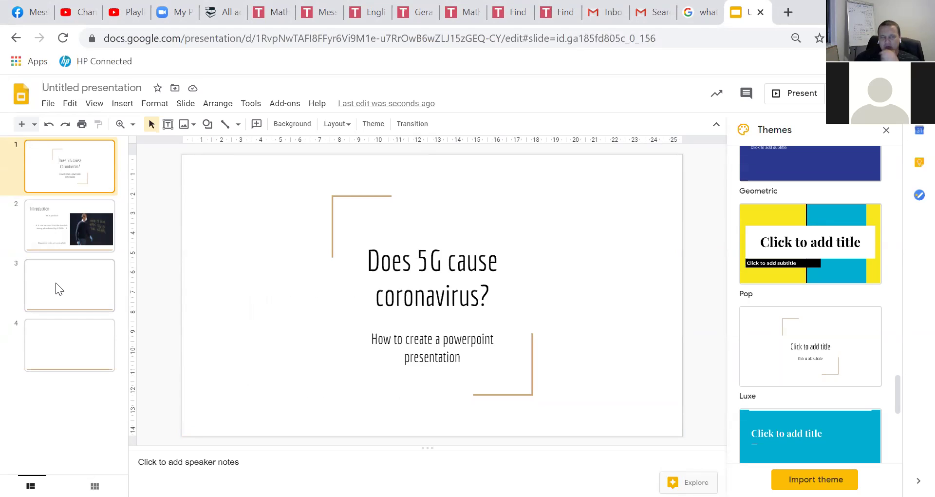
left_click(56, 282)
left_click(292, 198)
type("5G")
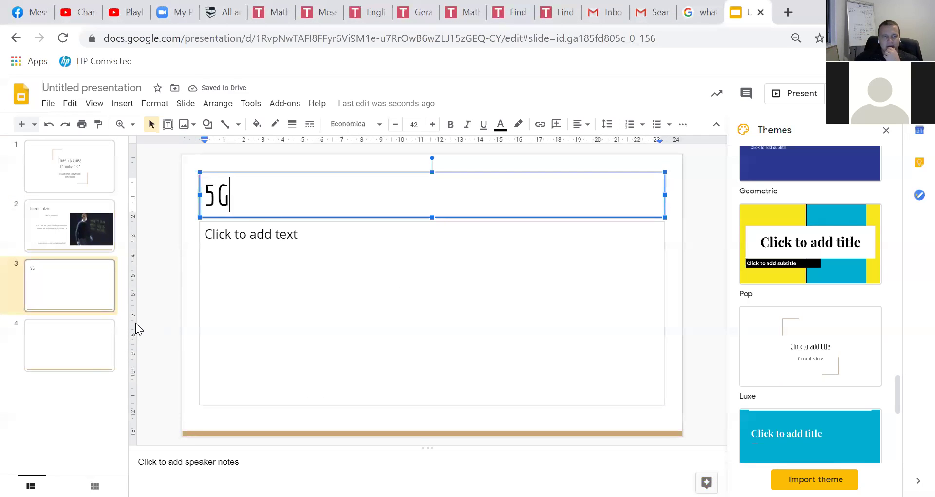
Title blank slide 4 'COVID-19'.
left_click(87, 365)
left_click(295, 200)
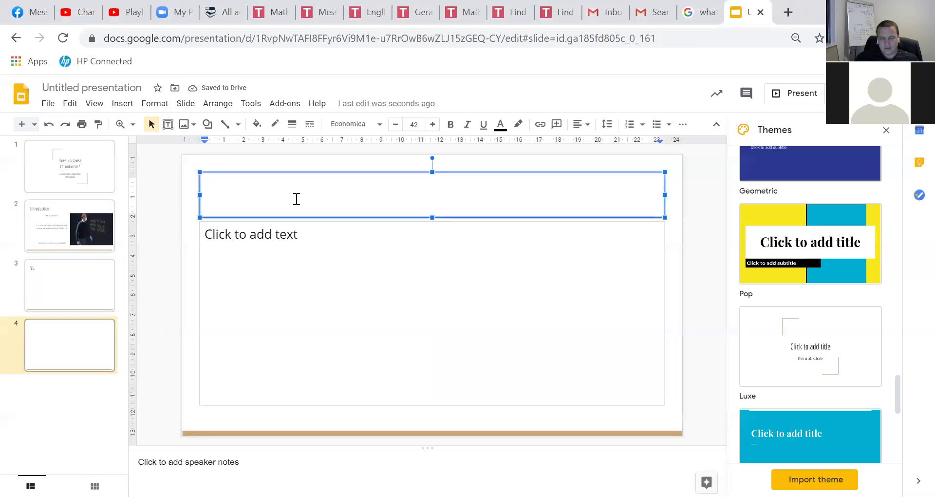
type("Covid")
key("BackSpace")
key("BackSpace")
key("BackSpace")
key("BackSpace")
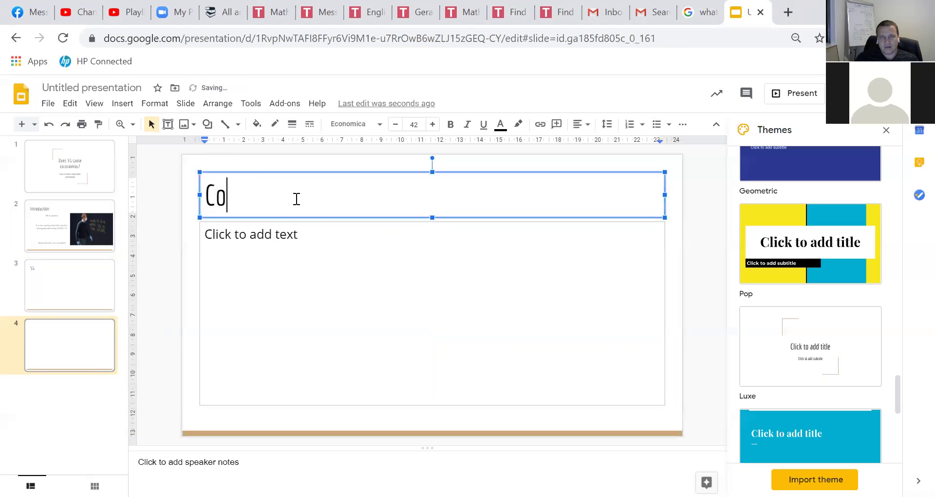
type("OVID-19")
Go back to slide 3, the 5G slide.
left_click(63, 294)
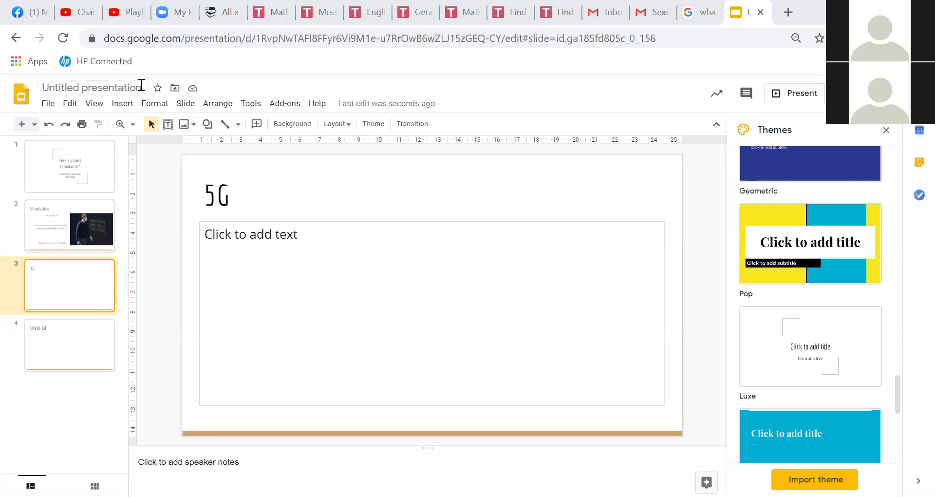
Upload the '5G 3' image from the computer and move it to the slide's right half.
left_click(121, 103)
mouse_move(224, 129)
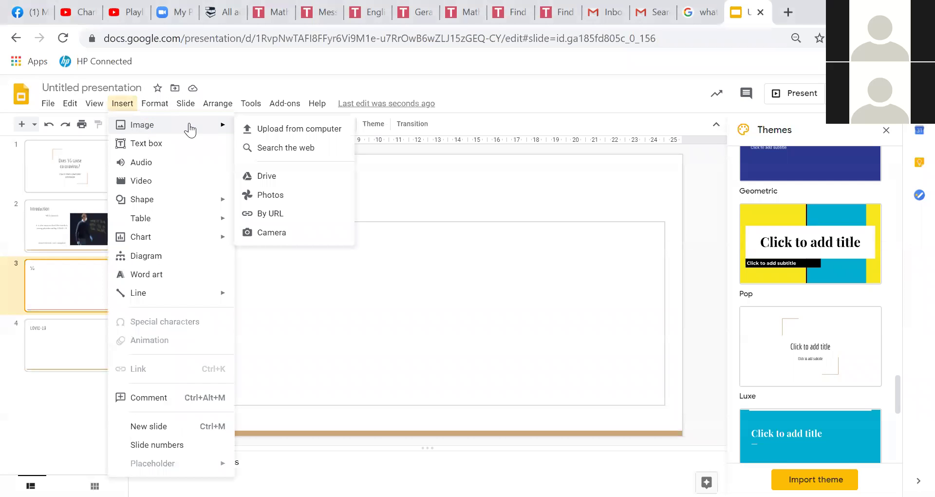
left_click(306, 126)
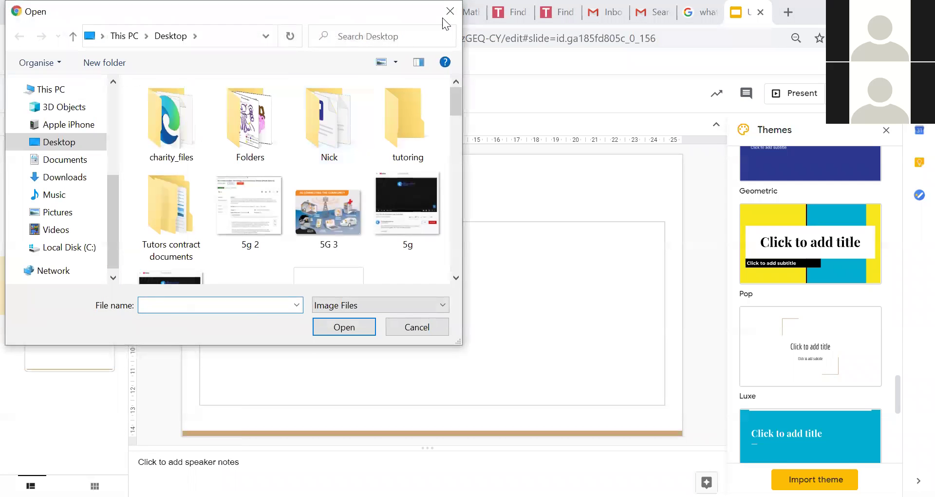
left_click(444, 17)
left_click(122, 104)
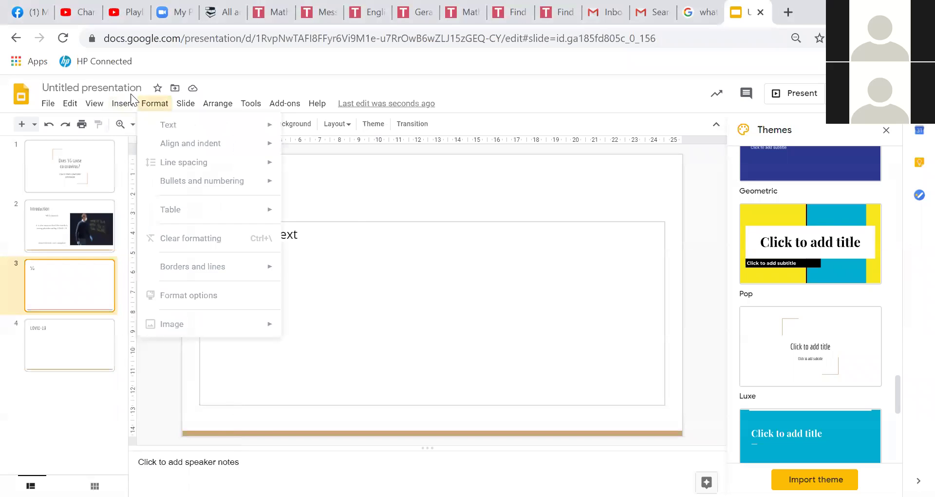
mouse_move(131, 127)
left_click(341, 129)
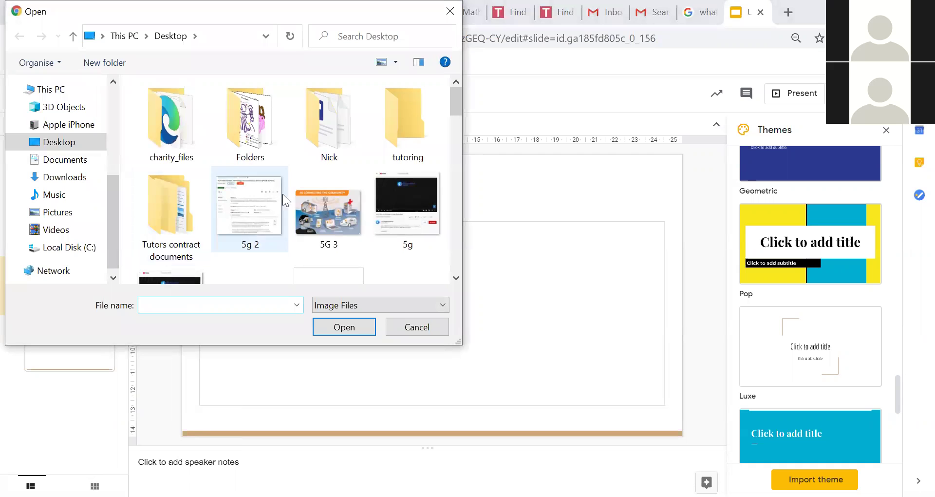
left_click(344, 234)
left_click(355, 324)
left_click_drag(423, 238, 502, 257)
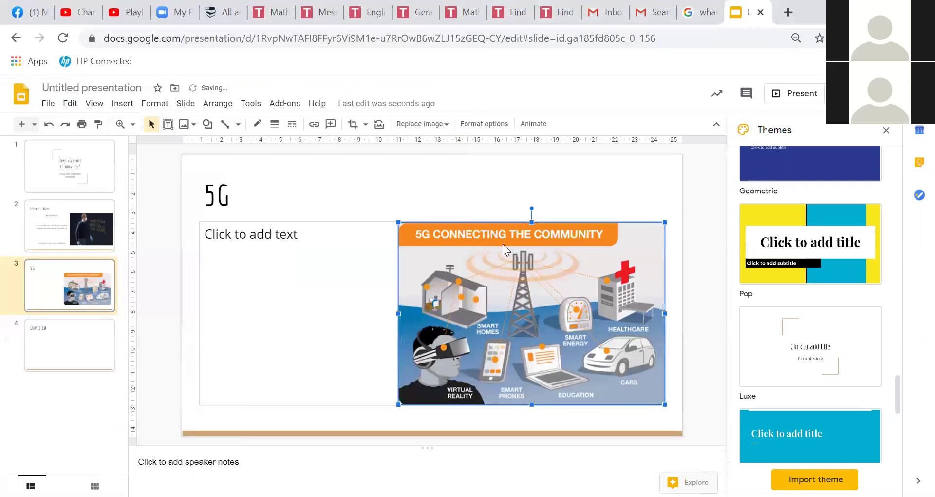
Type the points '5G is replacing 4G' and 'It has really powerful radiowaves' in the body.
left_click(315, 252)
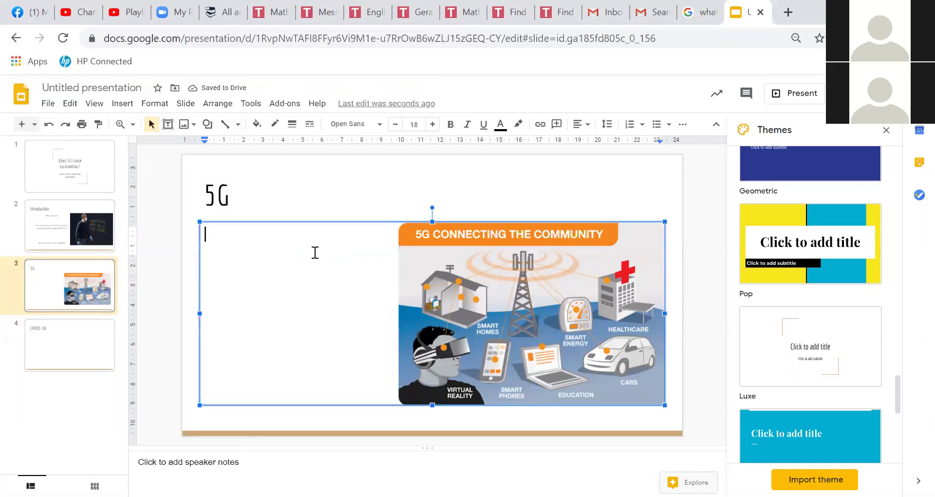
type("5G is replacing ")
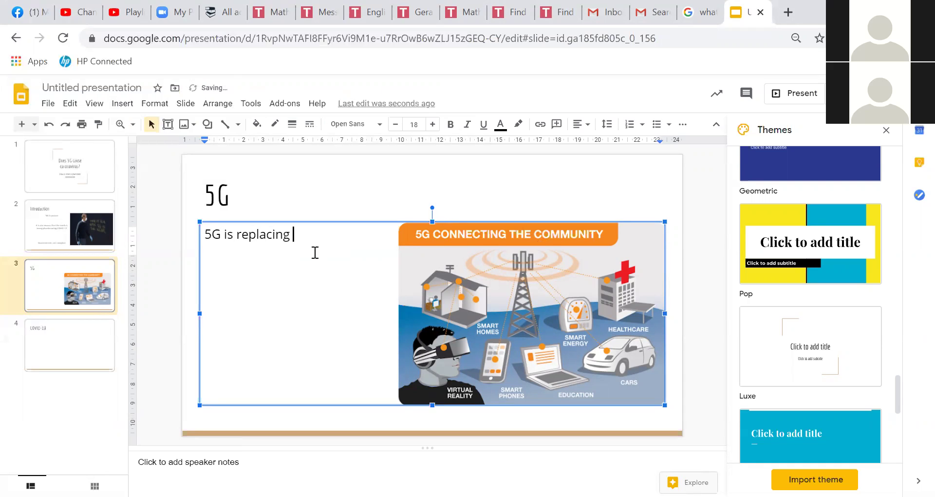
type("4G")
key("Return")
key("Return")
key("Return")
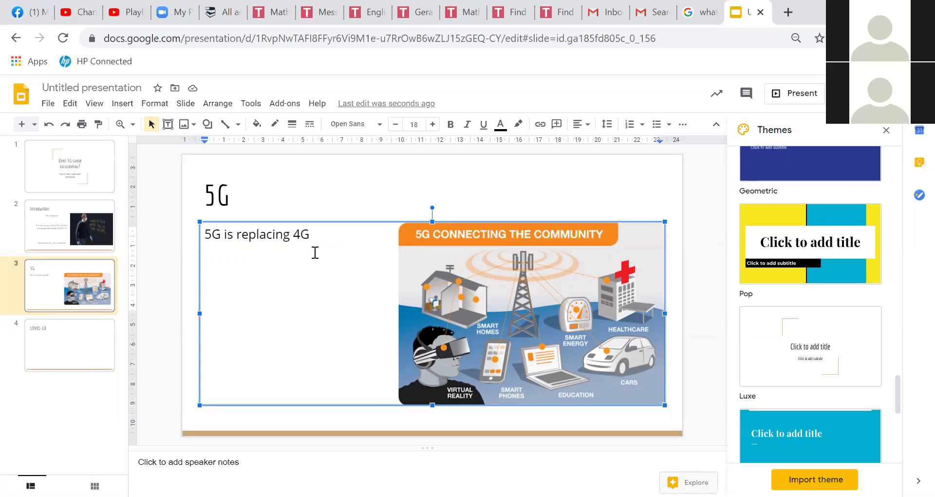
type("It has really powerful")
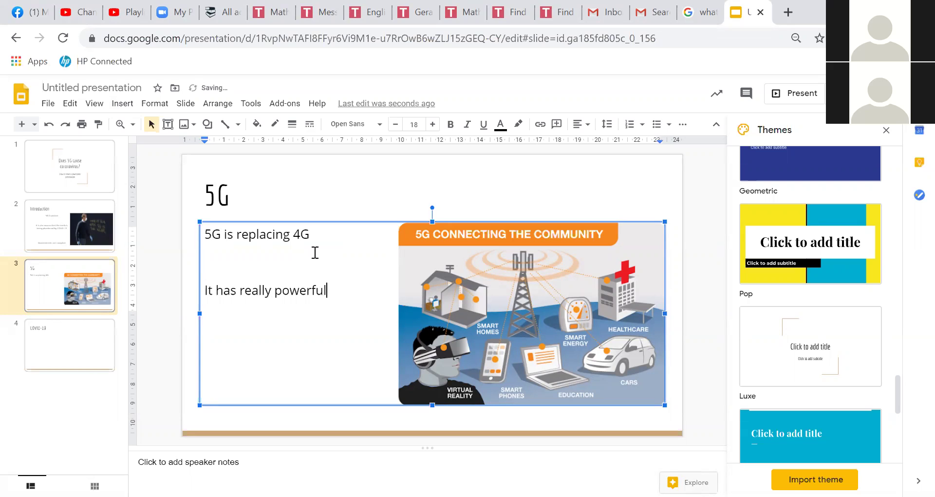
type(" radiowaves")
key("Return")
key("Return")
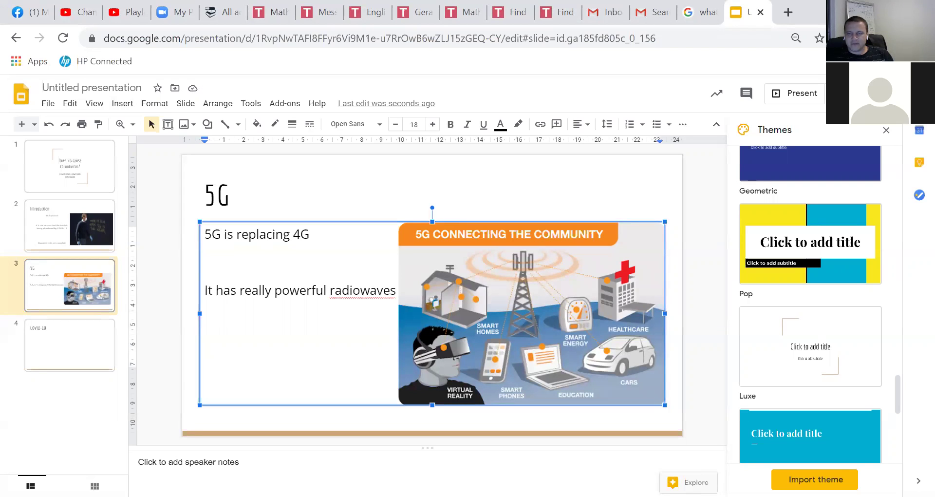
Correct 'radiowaves' to 'radio waves' and begin the third point 'Millions of times faster than broadband'.
right_click(359, 291)
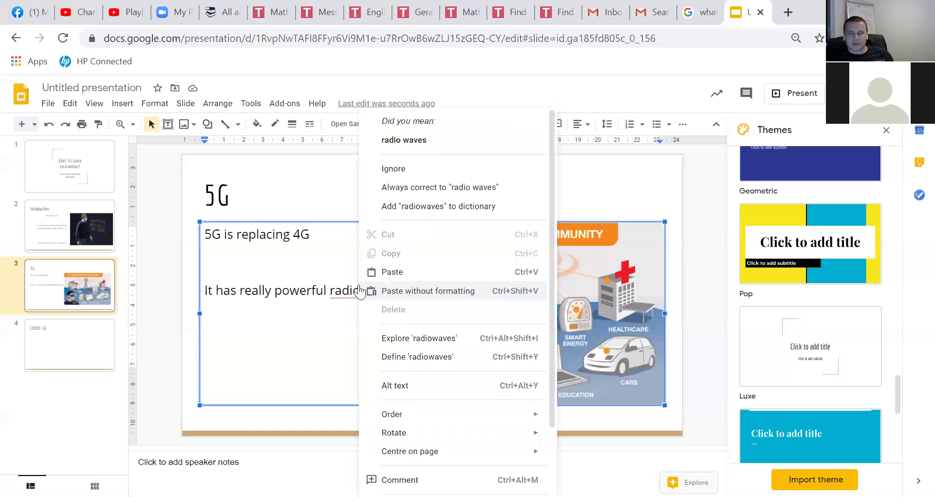
left_click(422, 141)
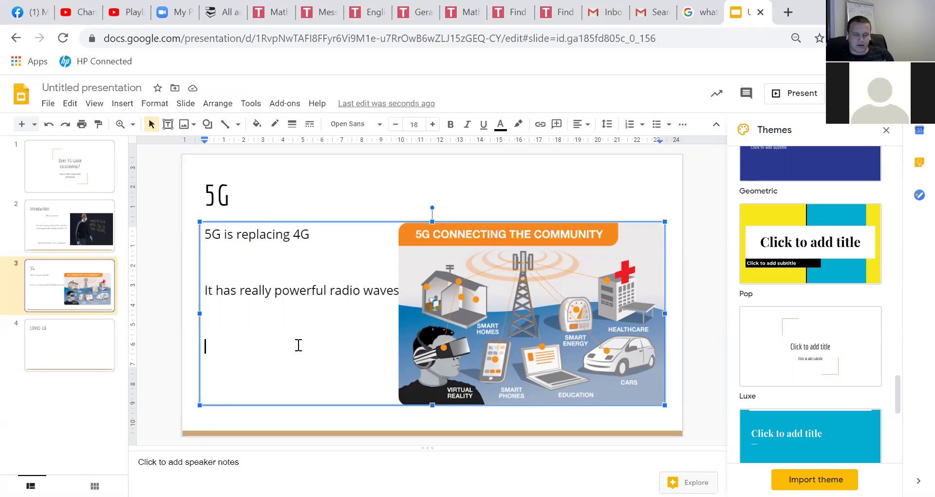
type("Mil")
key("BackSpace")
key("BackSpace")
type("illions of ")
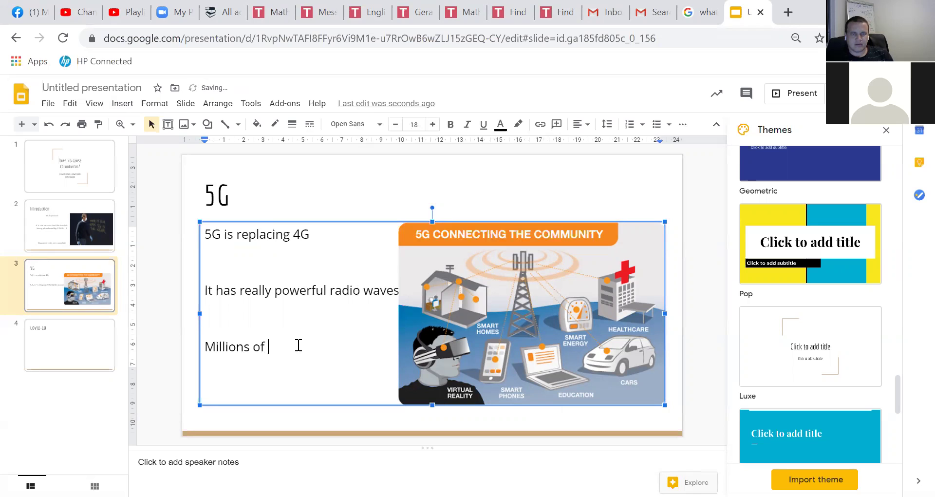
type("times fas")
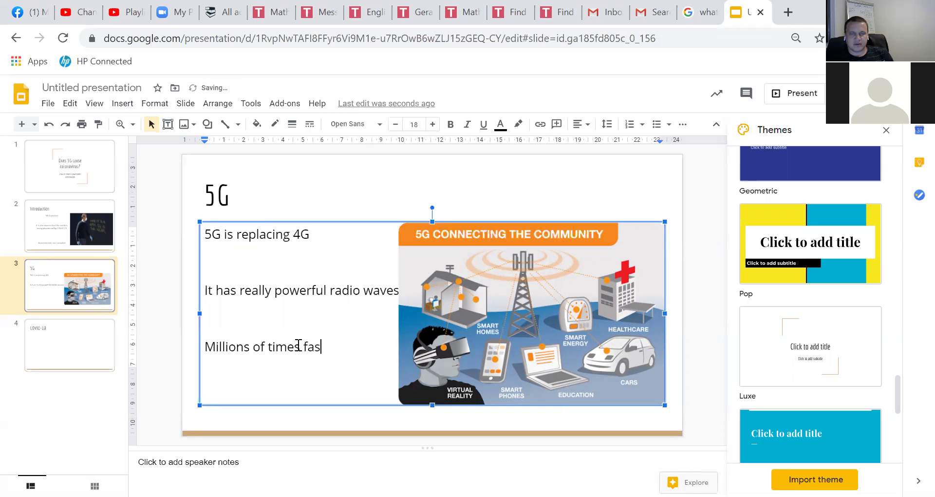
type("ter than broa")
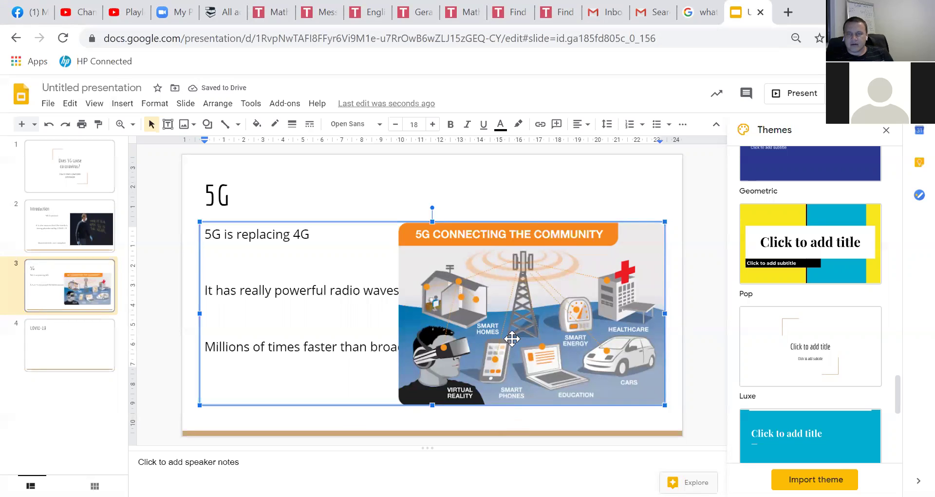
Narrow the 5G image from its left edge so the third point reads fully.
left_click(423, 316)
left_click_drag(398, 313, 443, 310)
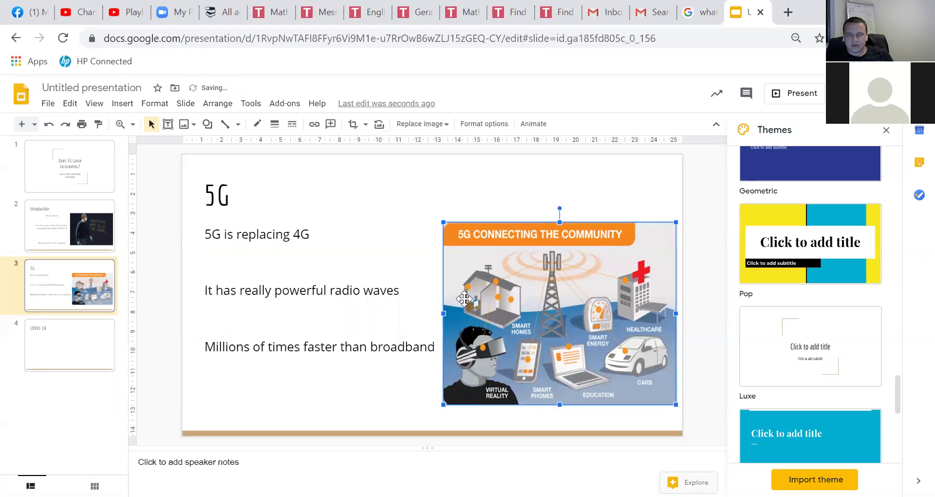
left_click(269, 193)
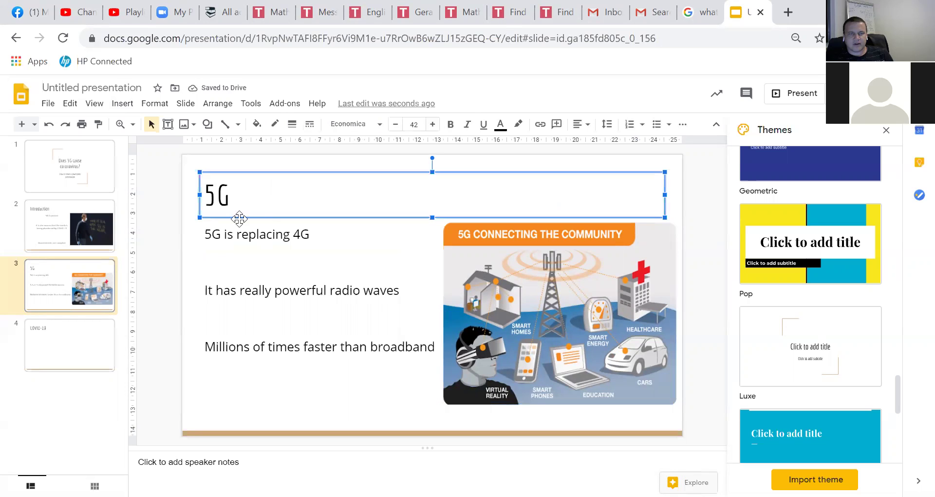
left_click(238, 237)
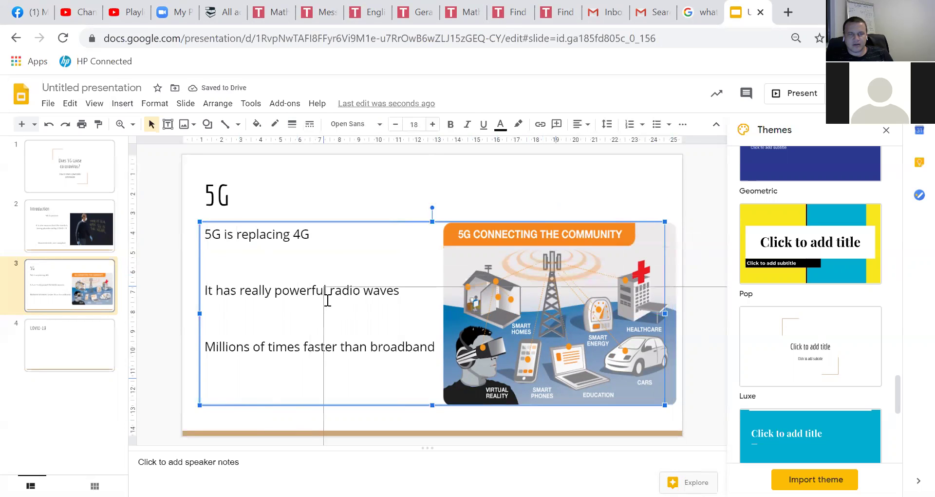
Try centre-aligning the 5G body text, then undo it.
left_click(203, 234)
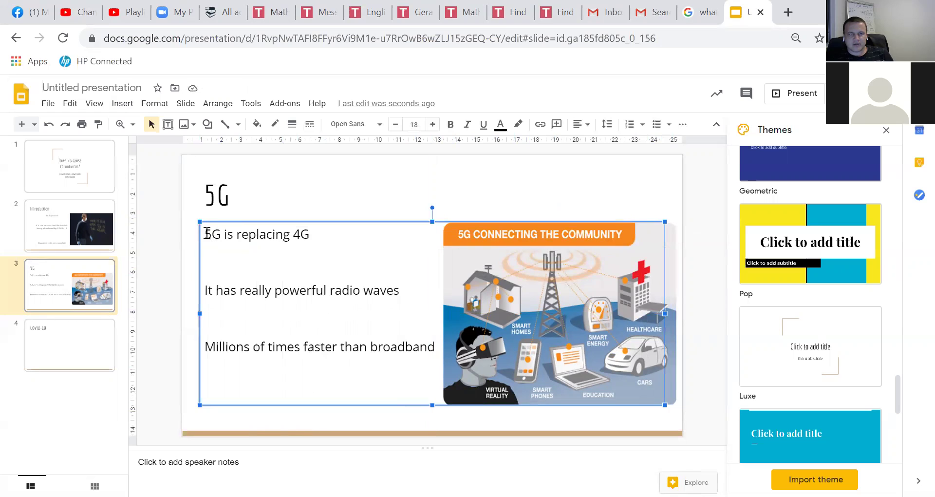
left_click_drag(203, 233, 434, 350)
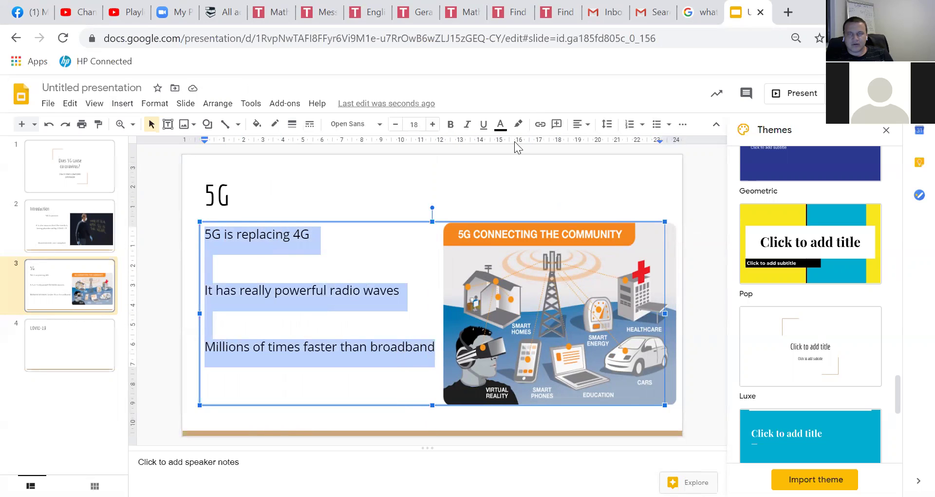
left_click(580, 124)
left_click(596, 150)
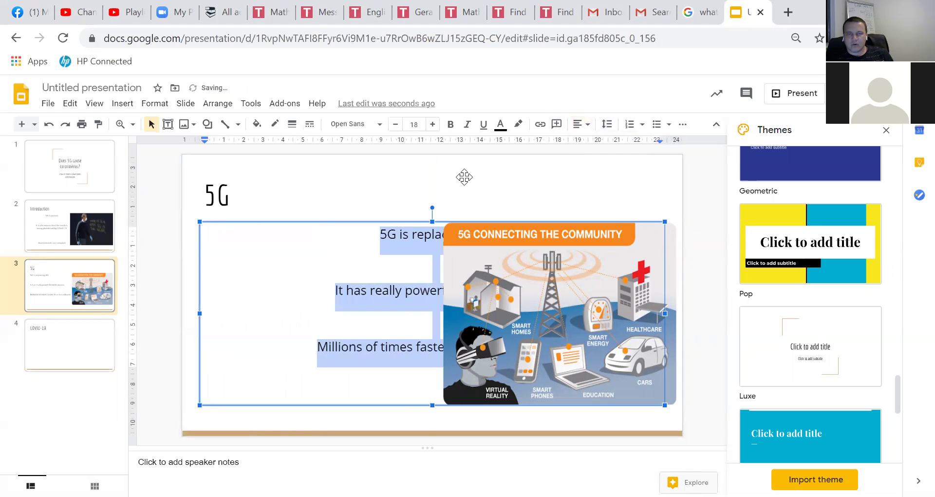
left_click(496, 264)
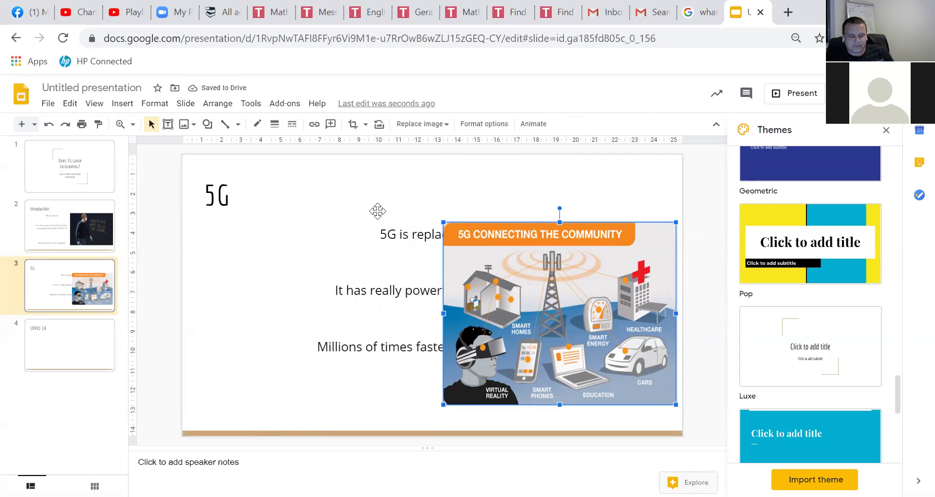
key("ctrl+z")
Add blank lines between the three 5G points to spread them down the slide.
left_click(459, 199)
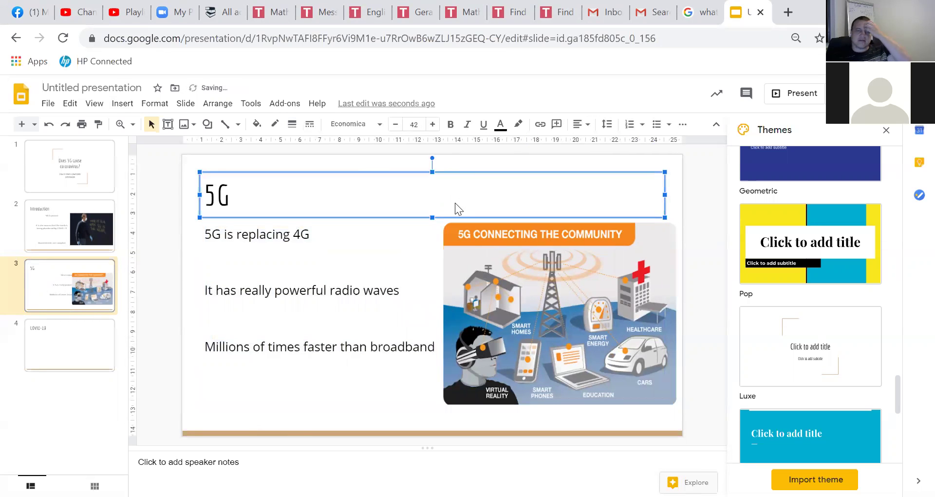
left_click(320, 323)
key("Return")
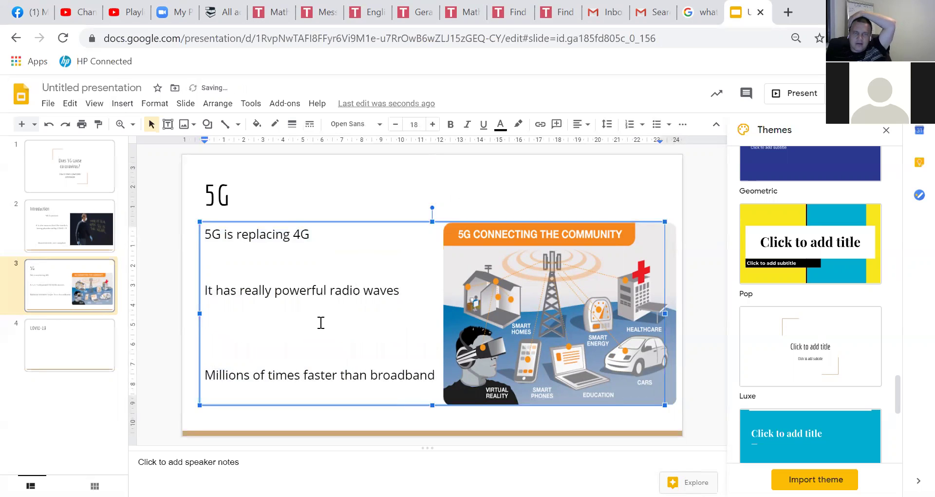
key("Return")
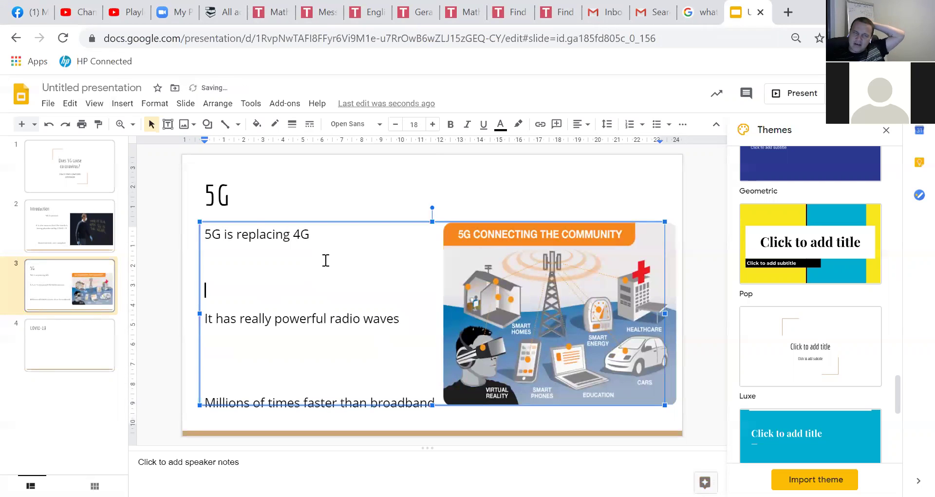
left_click(346, 163)
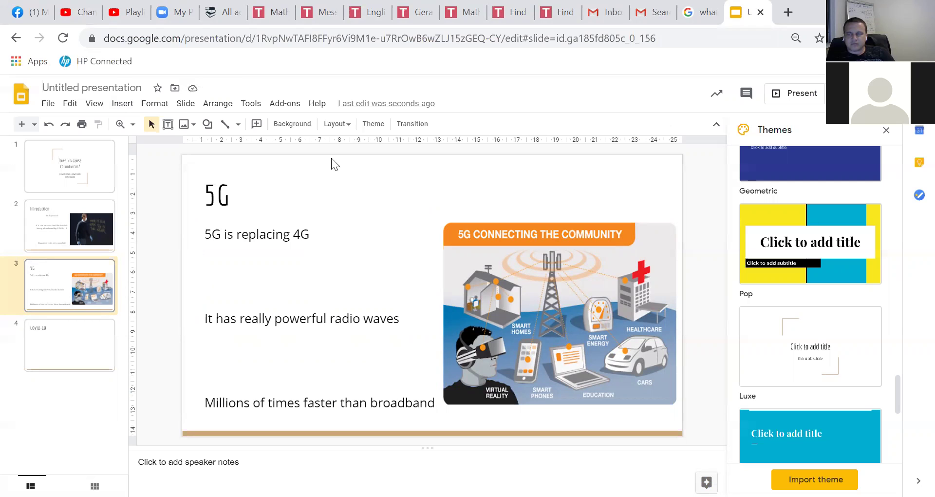
Append a bracketed 2012 author-year citation to '5G is replacing 4G'.
left_click(325, 229)
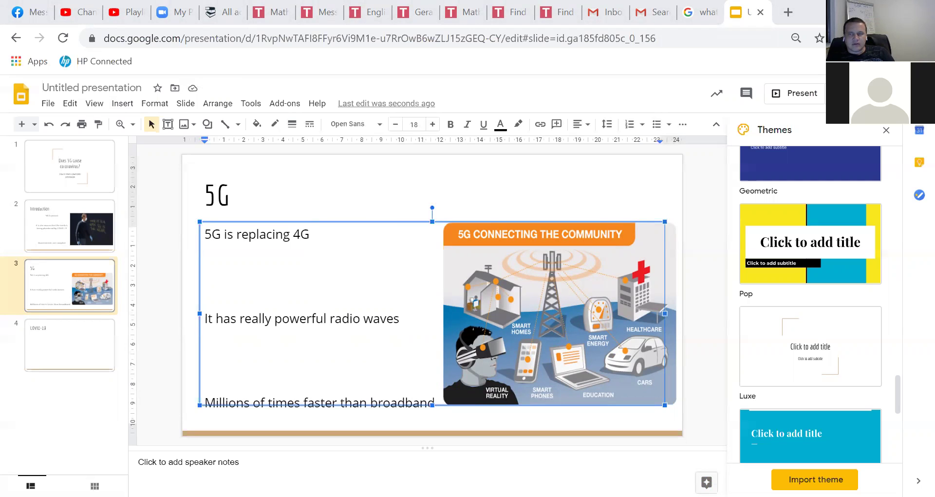
double_click(328, 226)
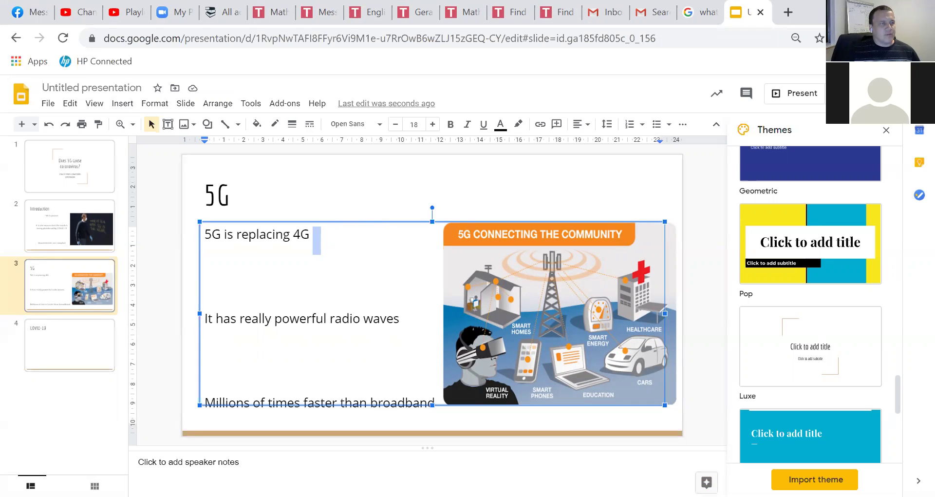
left_click(356, 238)
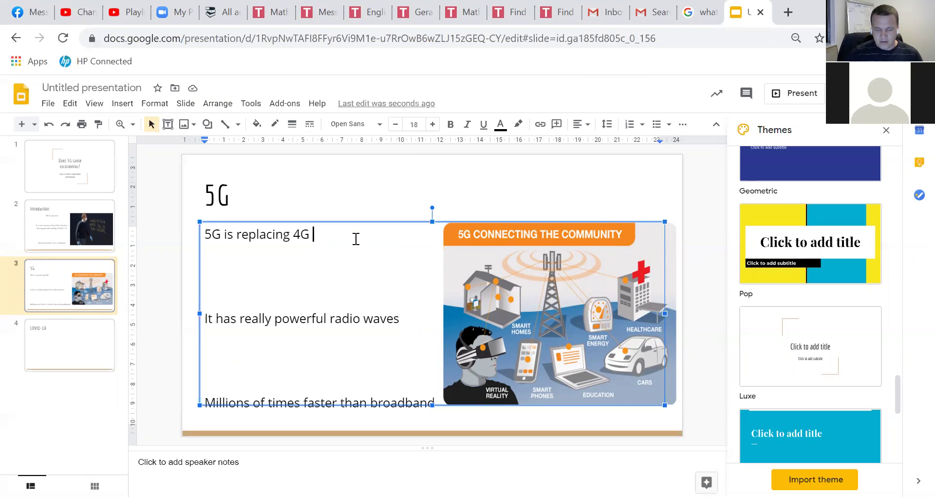
type("(")
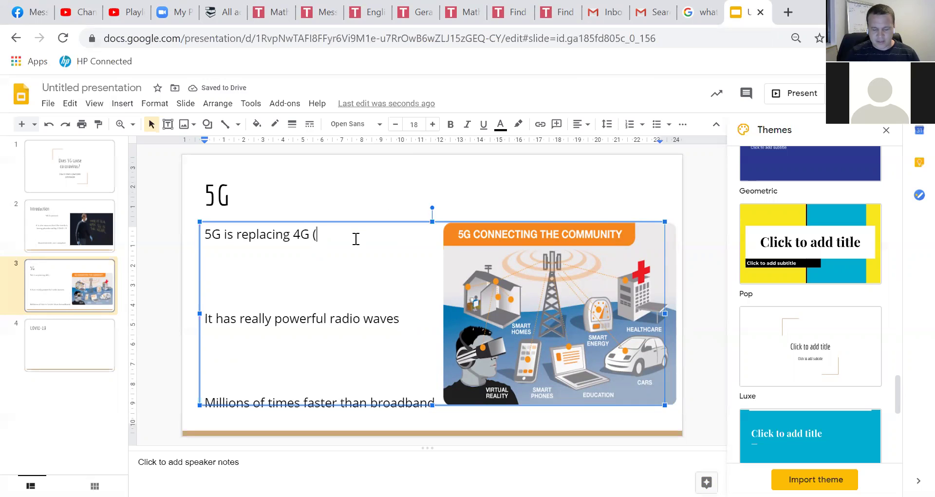
type("johnson 20")
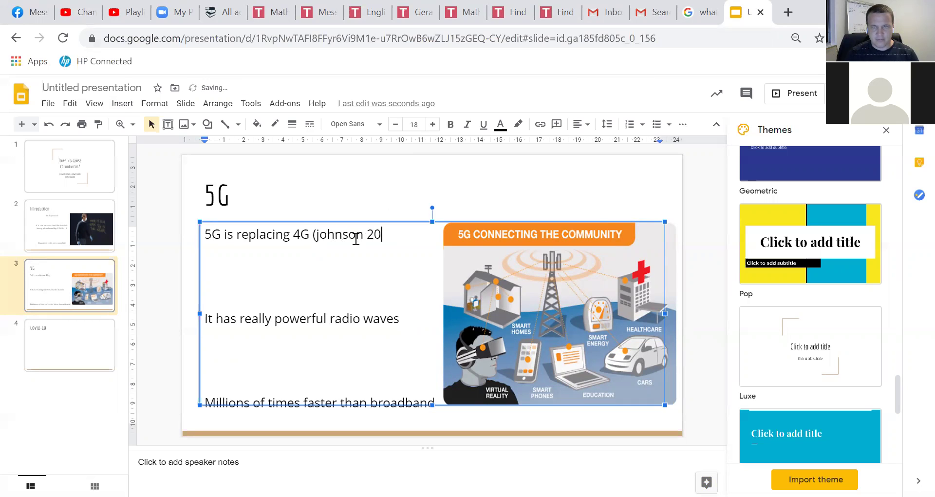
type("12)")
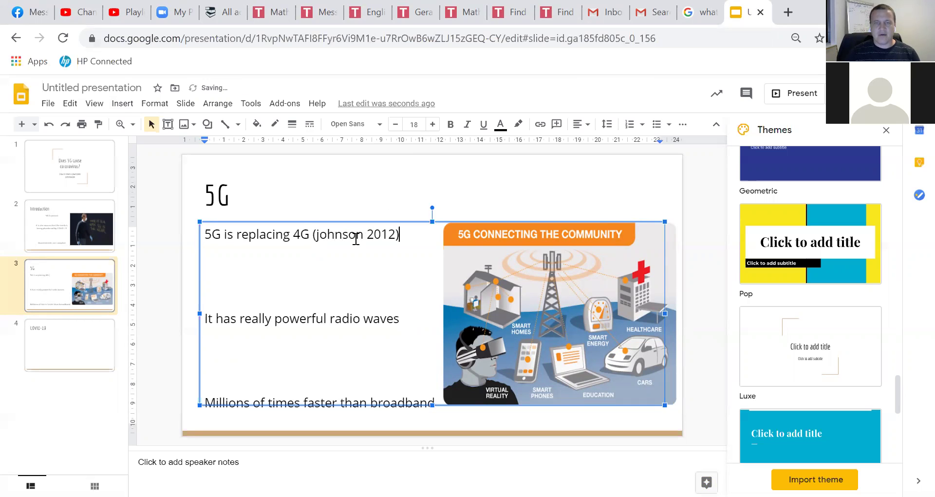
Add a new slide after COVID-19 titled 'Reference list'.
left_click(53, 351)
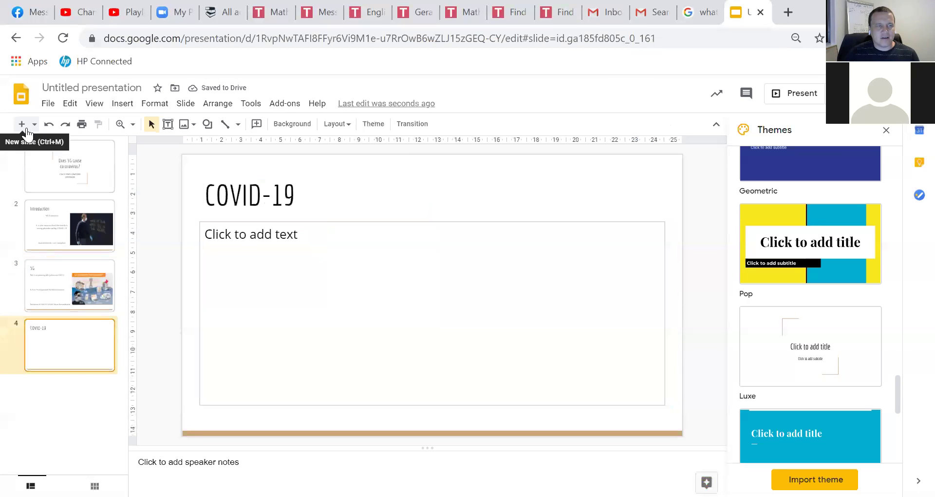
left_click(22, 123)
left_click(296, 187)
type("Reference list")
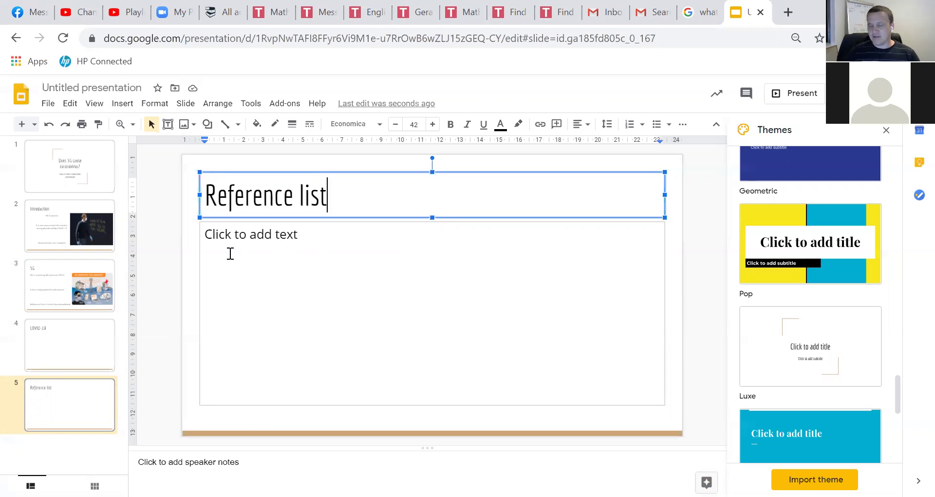
Browse the 5G and Reference list slides, ending back on the COVID-19 slide.
left_click(73, 276)
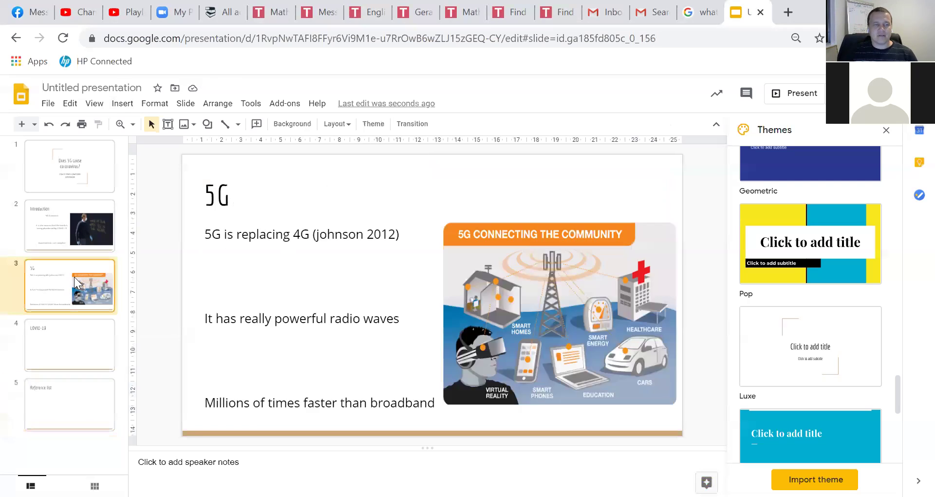
left_click(73, 345)
key("Down")
key("Up")
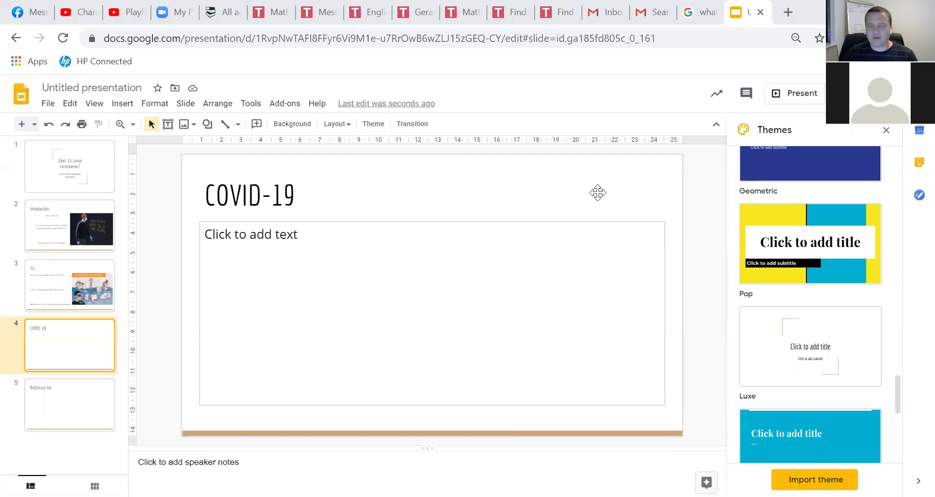
Try uploading an image to the COVID-19 slide by searching the file picker for 'covid'.
left_click(470, 268)
left_click(154, 104)
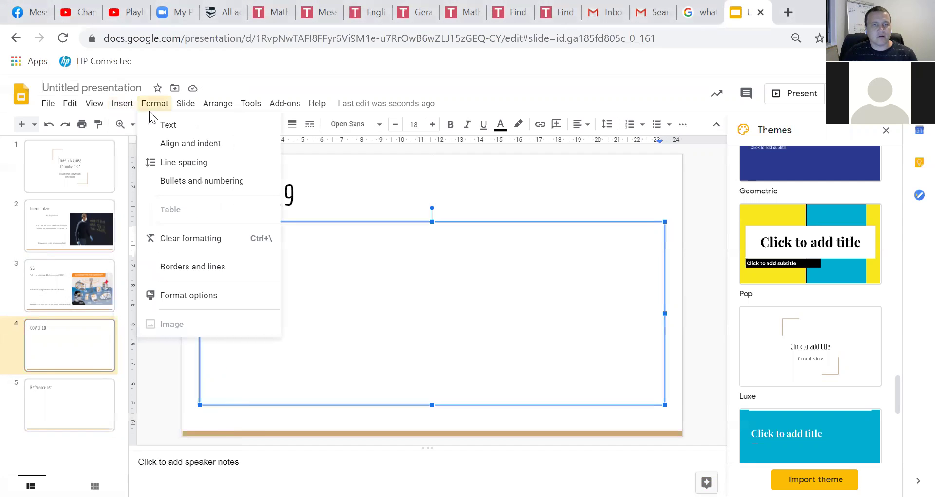
left_click(122, 103)
mouse_move(133, 128)
left_click(290, 128)
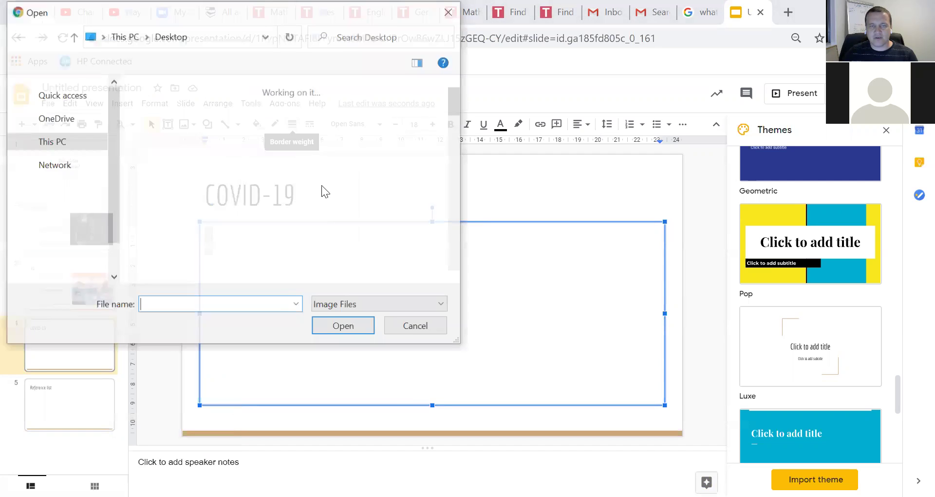
scroll(199, 161, "down", 5)
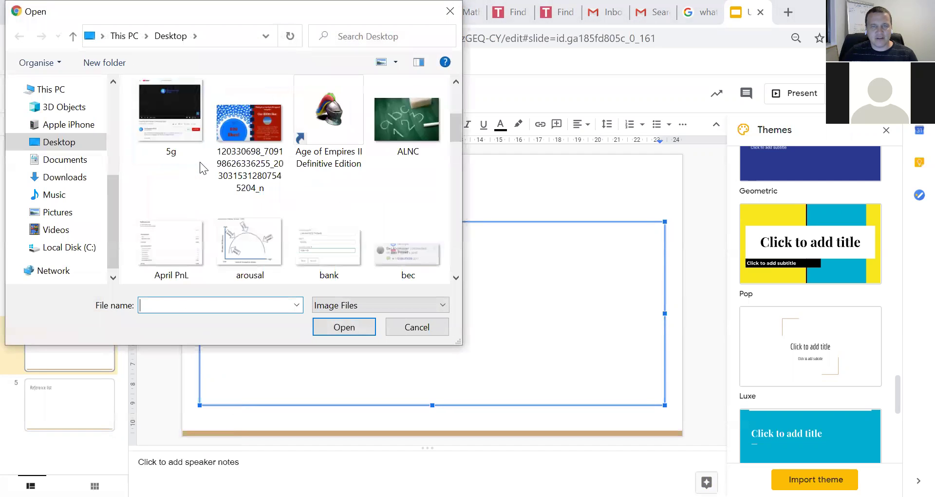
scroll(199, 162, "up", 5)
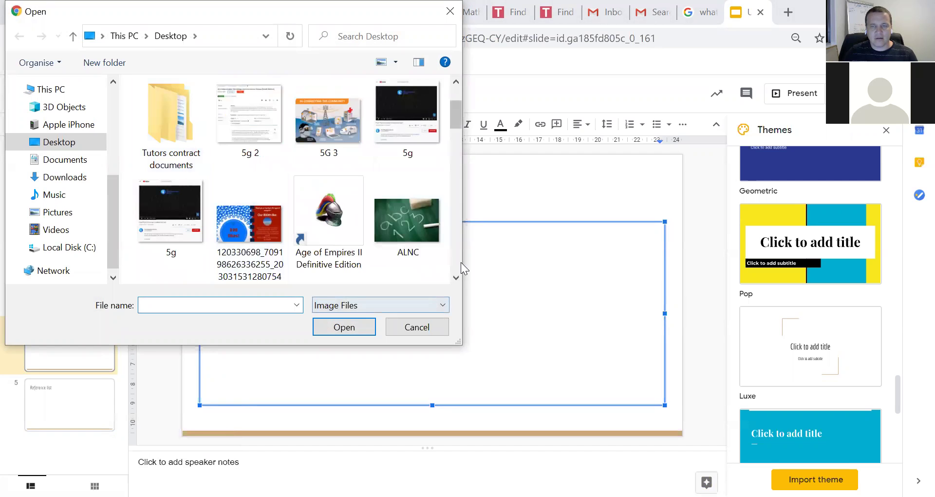
left_click(455, 278)
left_click_drag(455, 277, 456, 278)
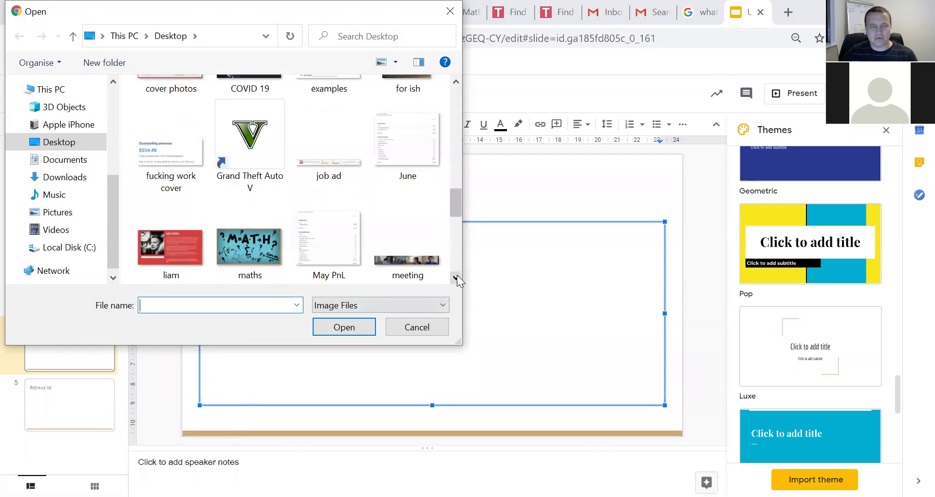
left_click(456, 278)
left_click_drag(453, 219, 446, 99)
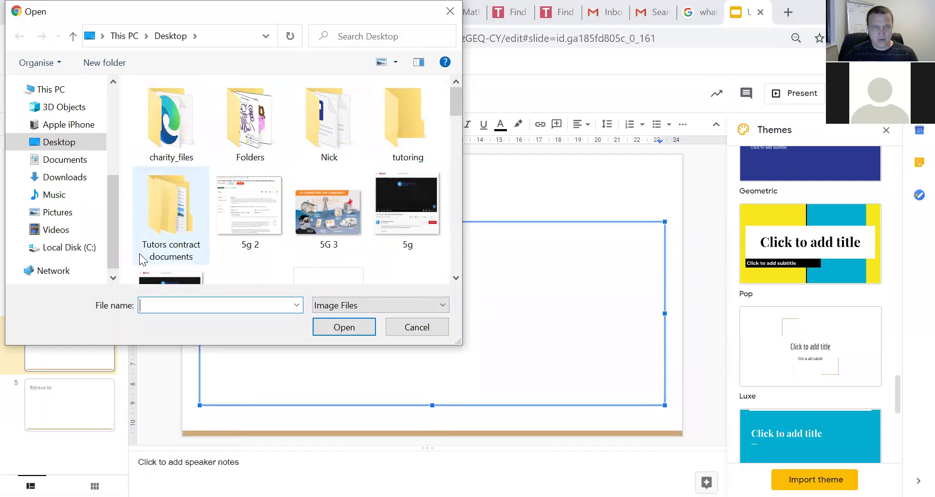
type("covid")
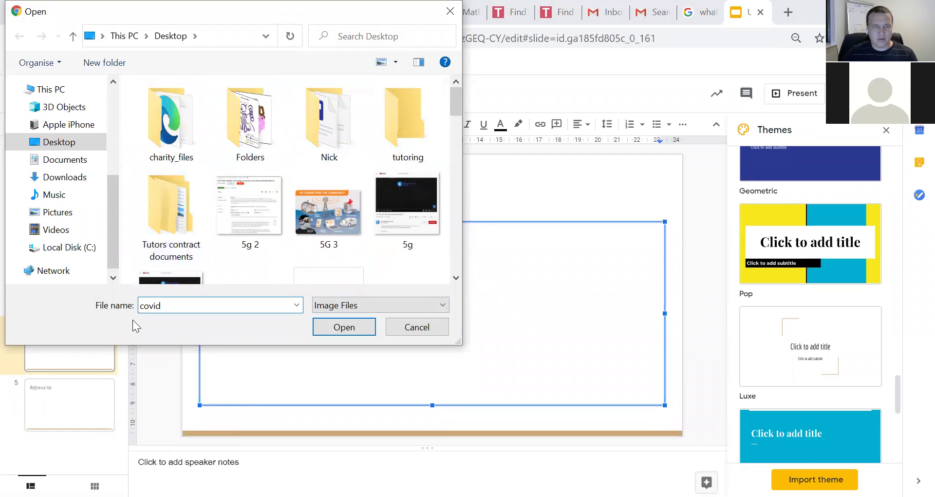
left_click(344, 324)
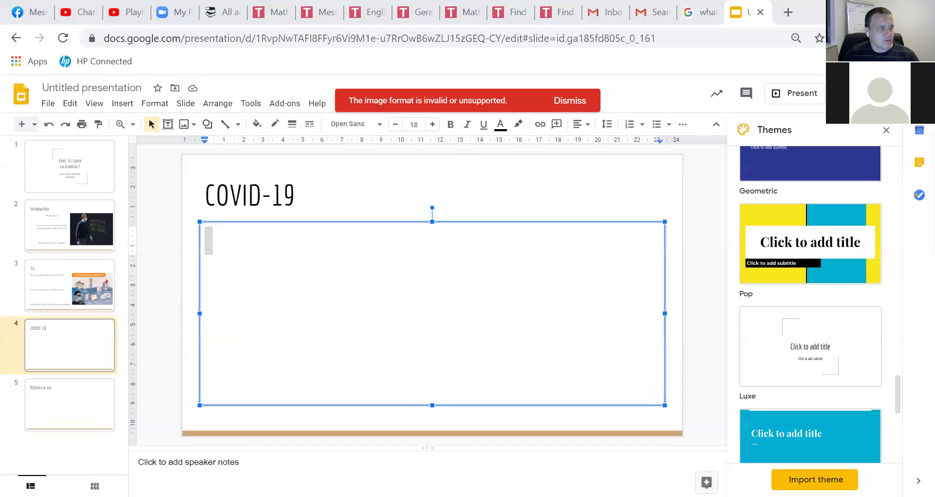
Upload the c0481846-wuhan coronavirus illustration from the Desktop onto the COVID-19 slide.
left_click(122, 103)
left_click(293, 140)
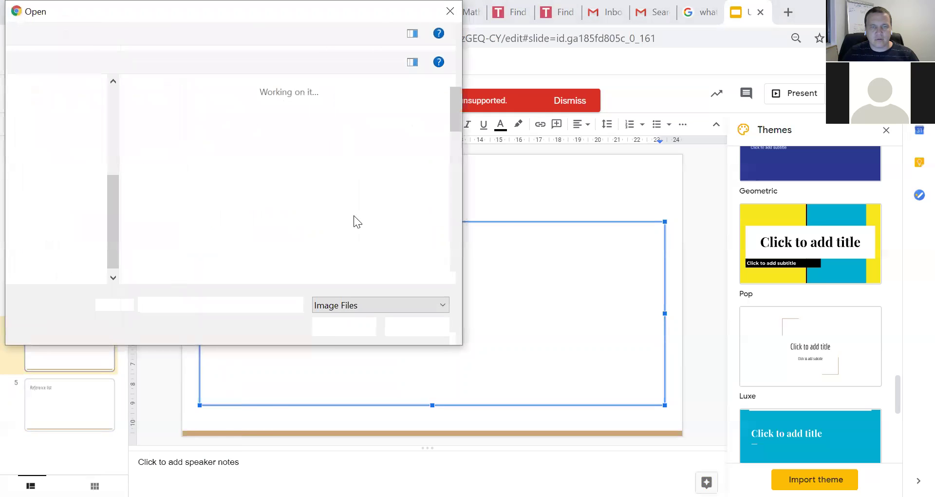
left_click(455, 277)
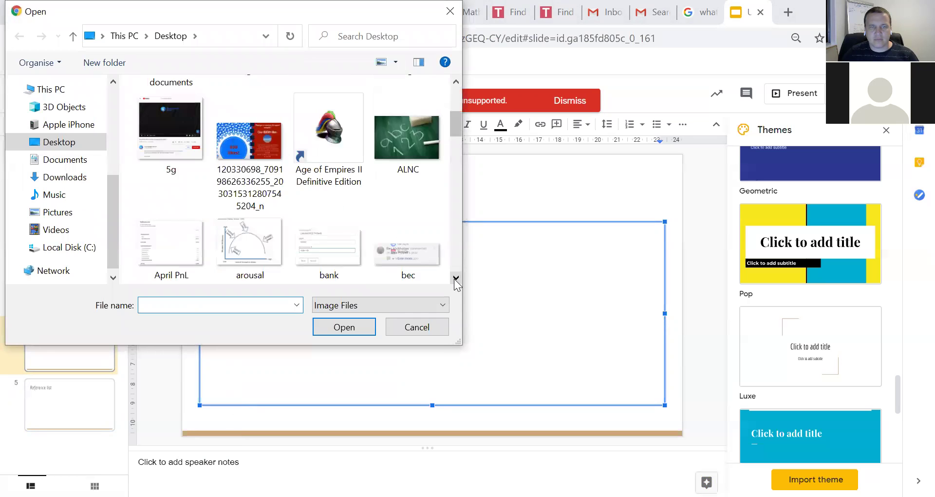
scroll(453, 278, "down", 5)
left_click(275, 175)
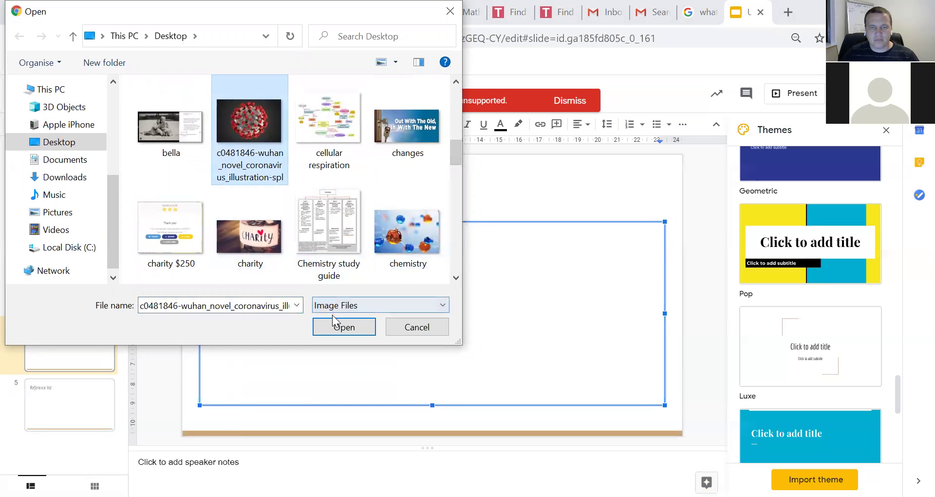
left_click(344, 327)
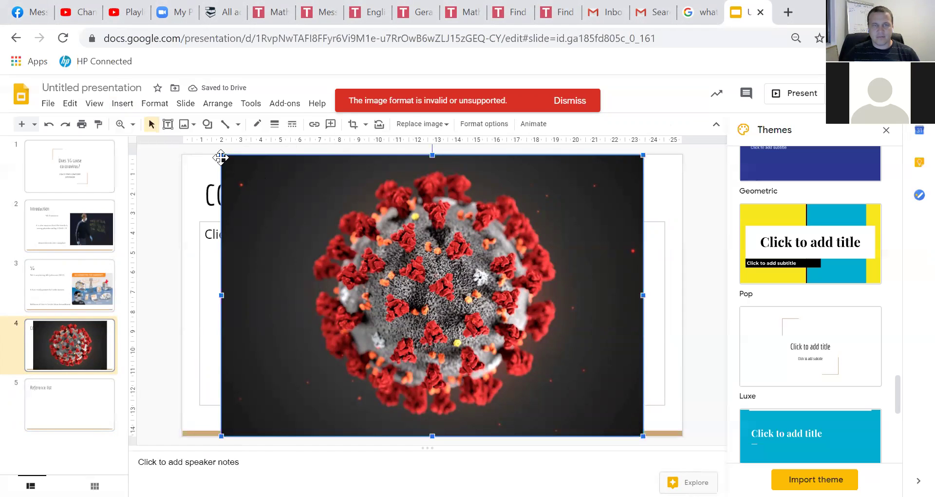
Shrink the coronavirus image, move it right of the text area, and narrow its left edge.
left_click_drag(221, 155, 561, 255)
left_click_drag(523, 217, 524, 222)
left_click(269, 263)
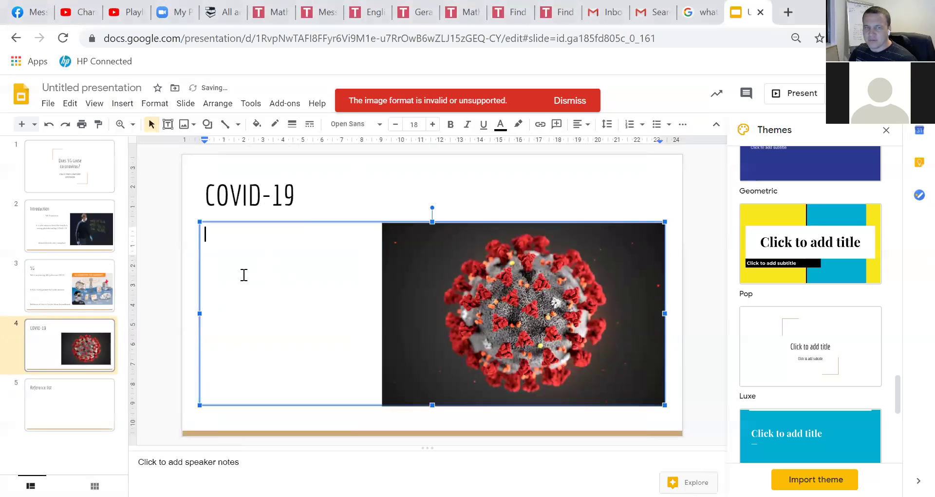
left_click(430, 293)
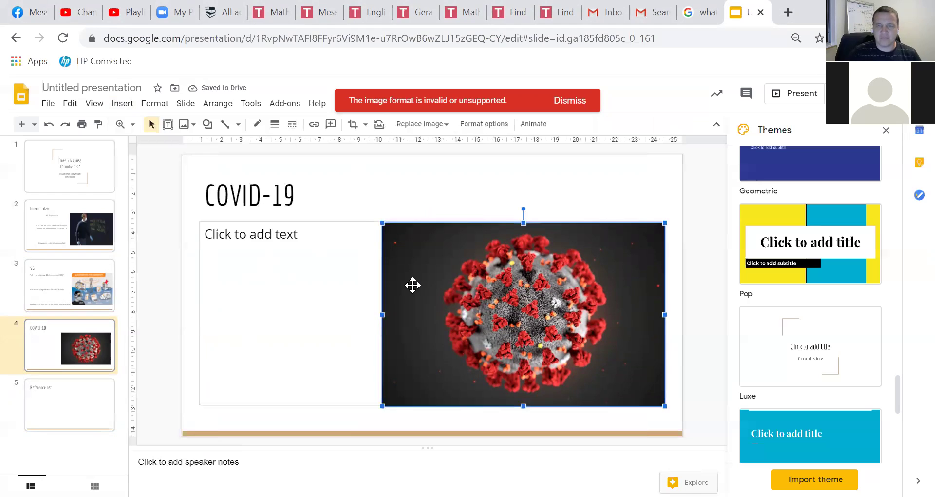
left_click_drag(384, 312, 403, 313)
left_click(297, 234)
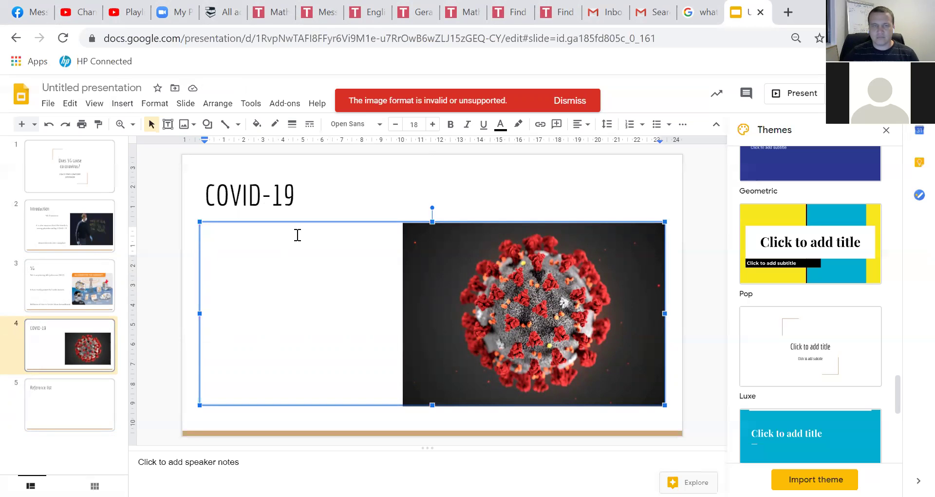
Type the first bullet '- Started in Wuhan, China in 20' and narrow the image to fit.
type("- Started ")
type("in Wuhan, ")
type("China in 20")
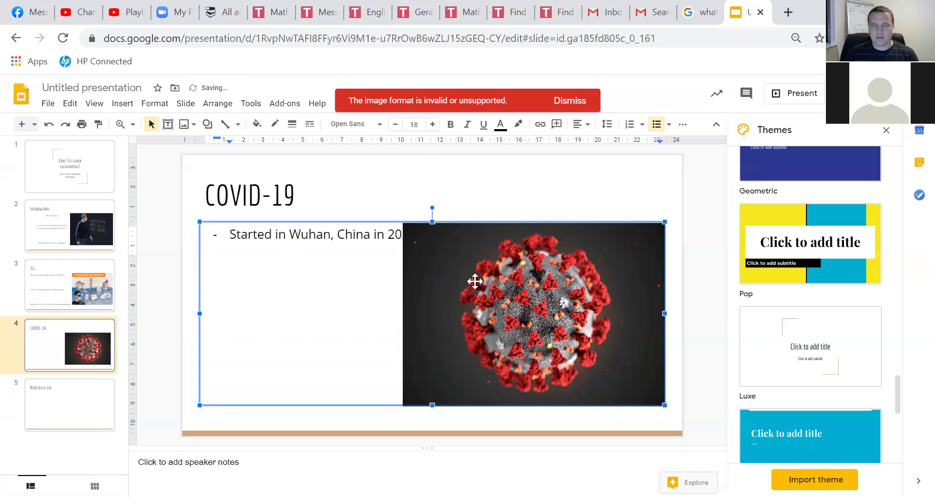
left_click(467, 282)
left_click_drag(402, 314, 420, 316)
left_click(407, 241)
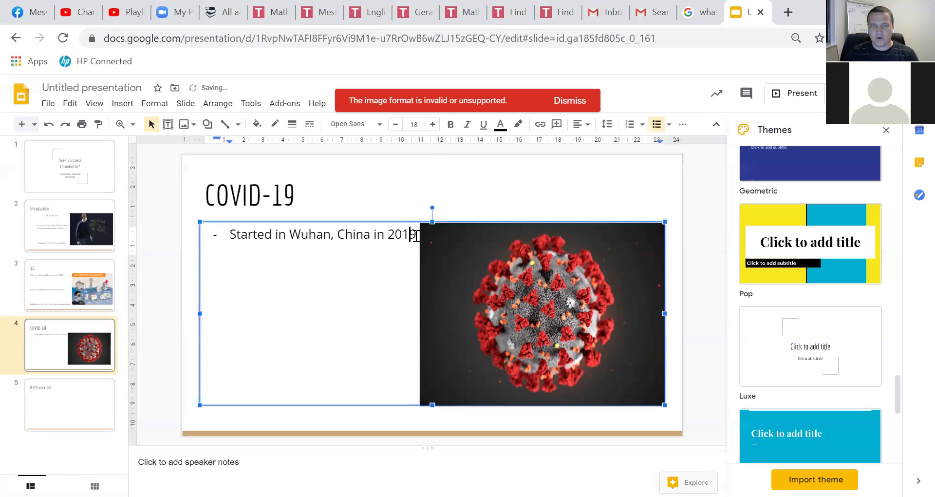
Add bullets '- Disease caused by SARS-COV-2' and '- Has created a global pandemic'.
left_click(417, 254)
key("Return")
key("Return")
type("- ")
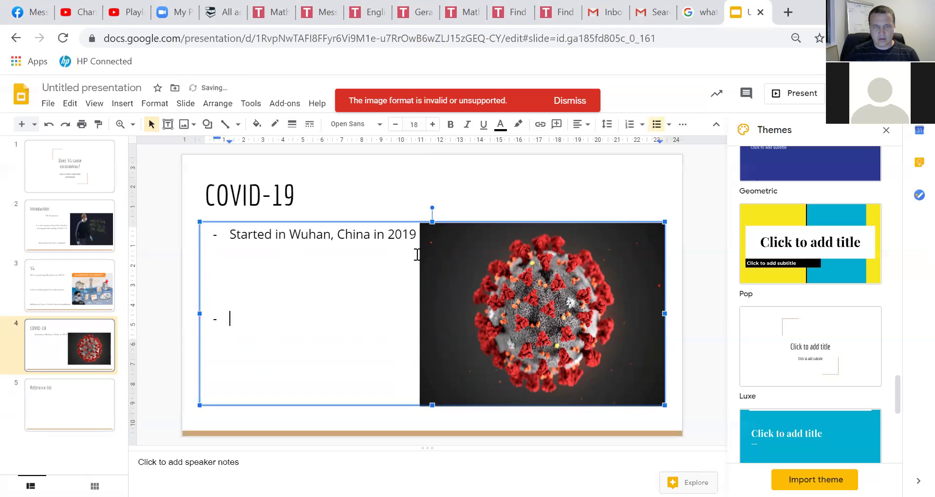
type("Disease caused by")
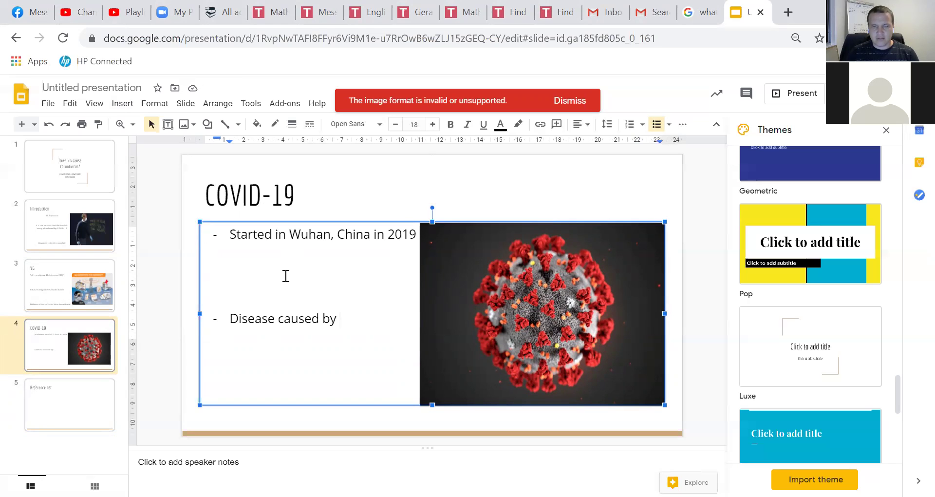
type("SARS")
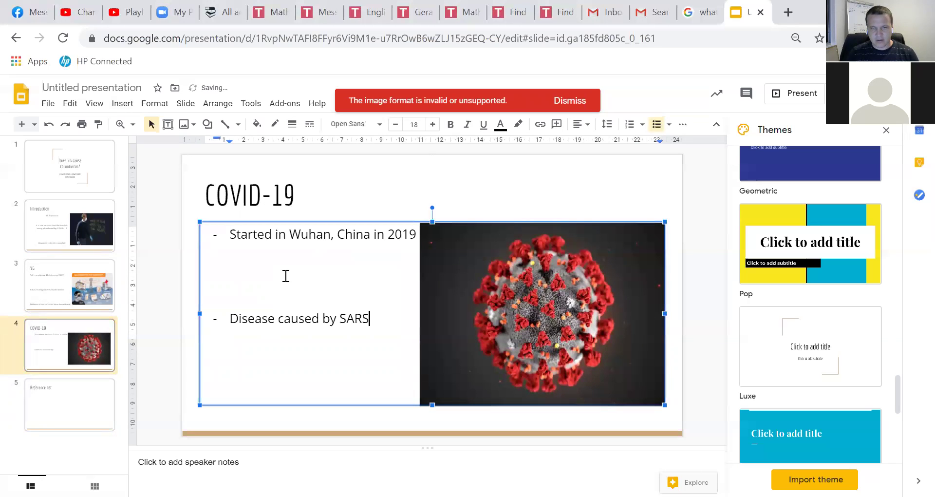
type("-COV-2")
key("Return")
key("Return")
key("Return")
key("Return")
type("- ")
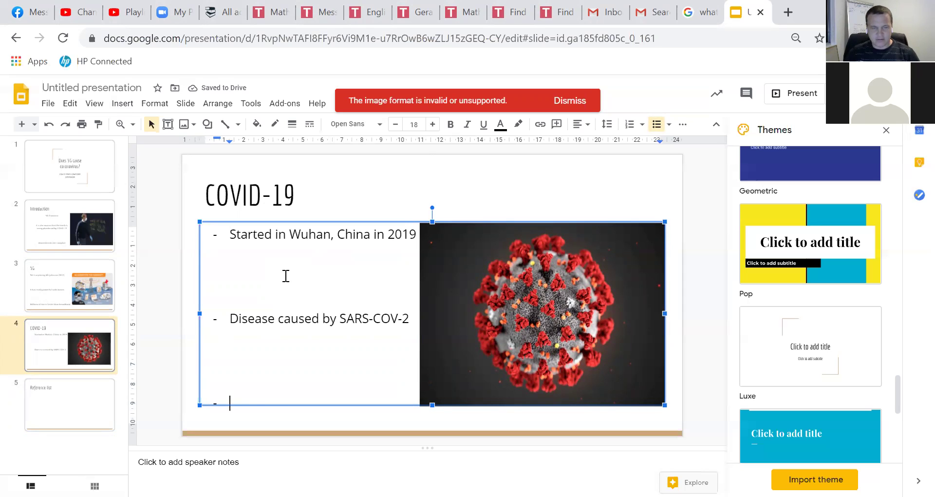
type("Has created a ")
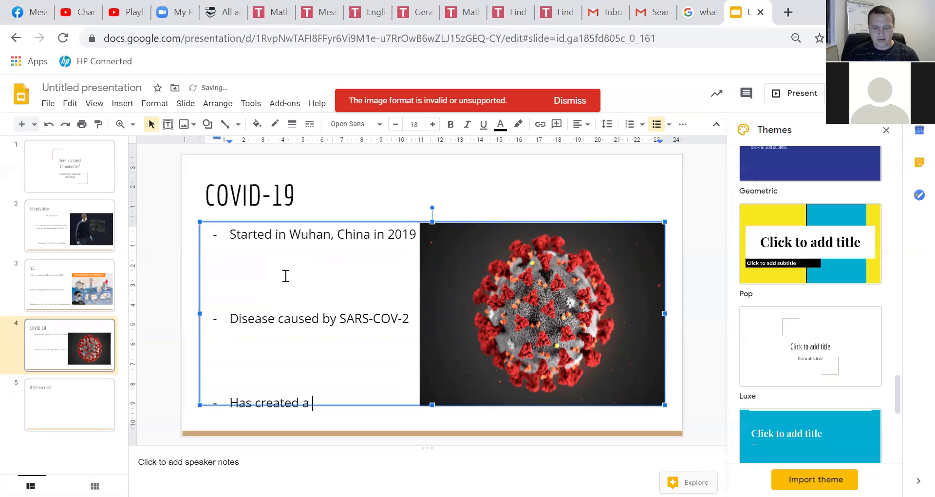
type("global ")
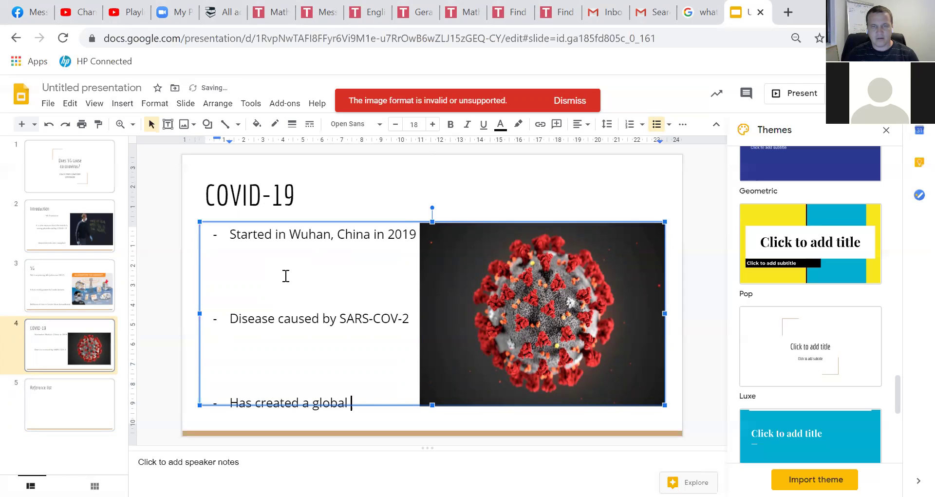
type("pandemic")
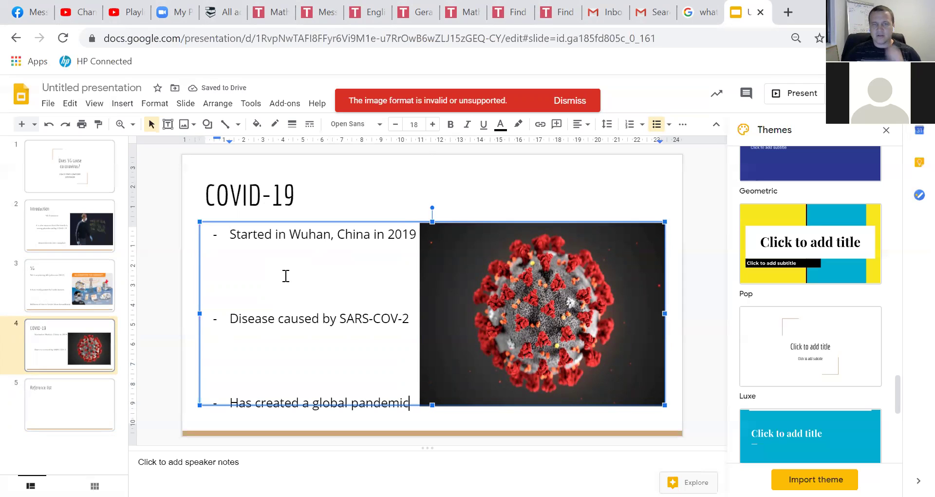
left_click(524, 297)
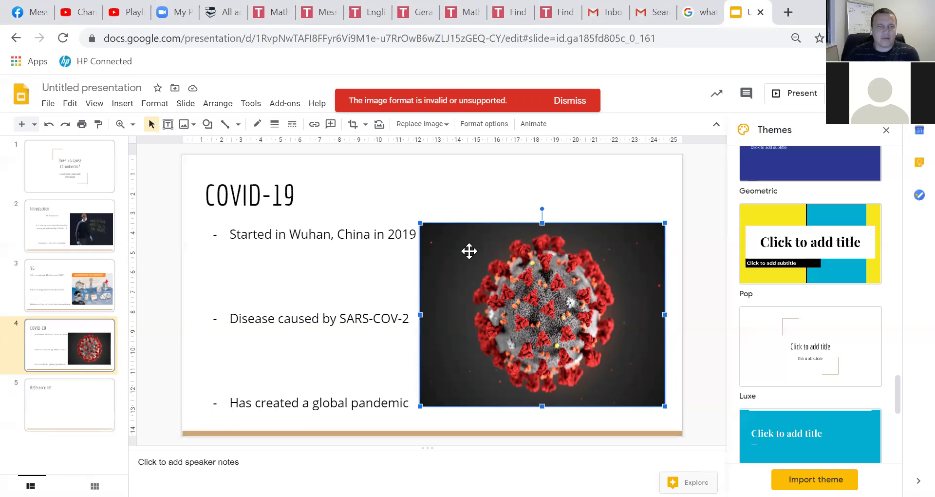
Add a new slide after COVID-19 titled 'Evidence of a global conspiracy'.
left_click(21, 124)
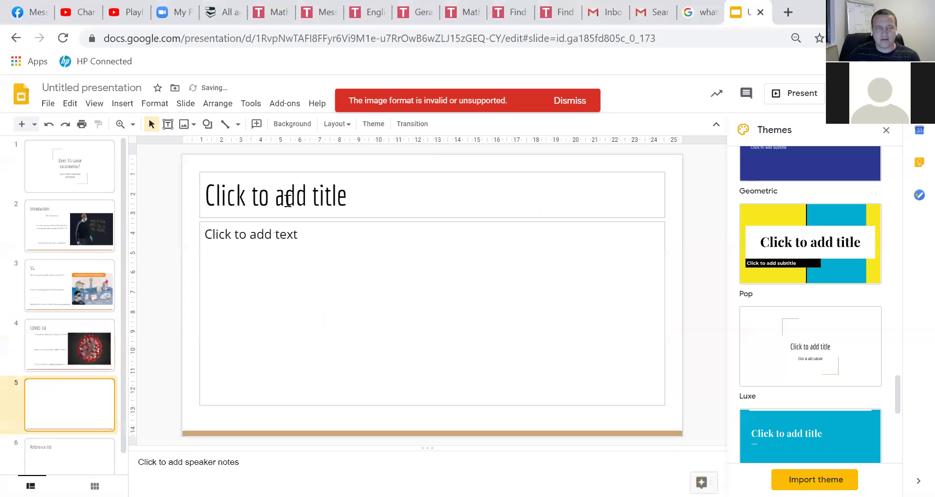
left_click(287, 201)
type("Evi")
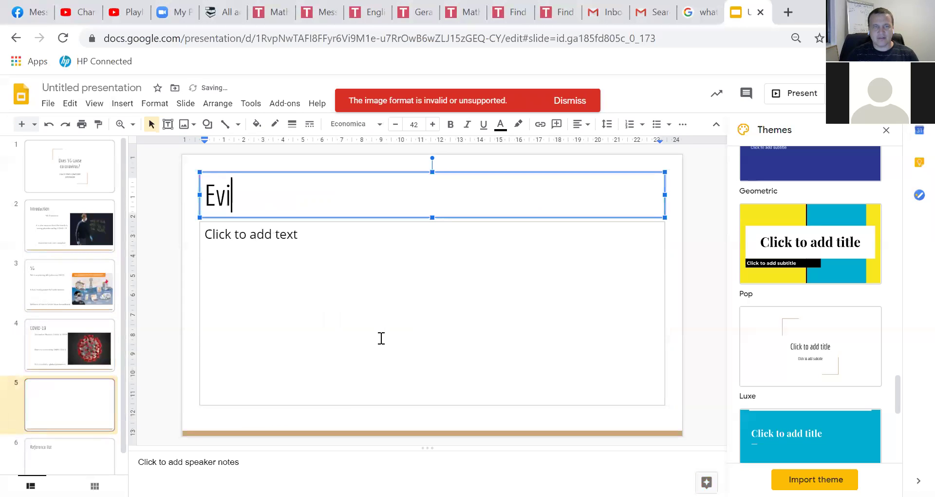
type("dence")
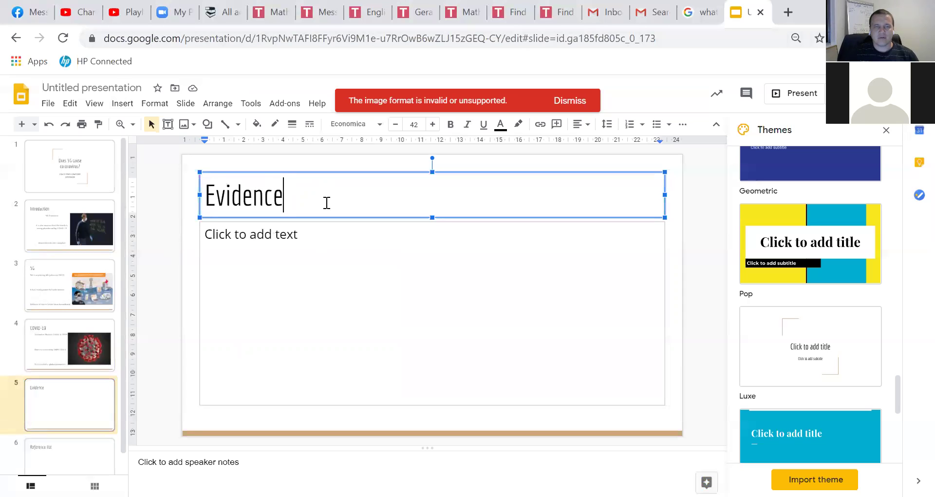
type("of ")
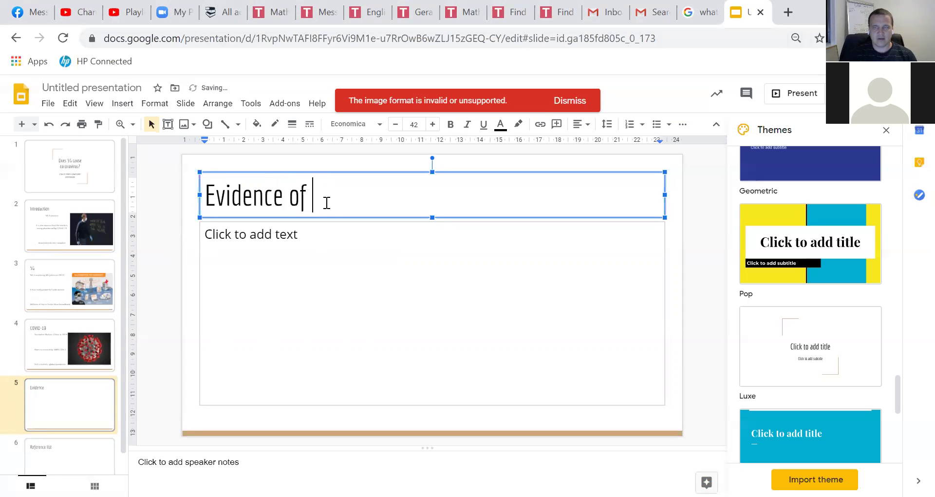
type("a global con")
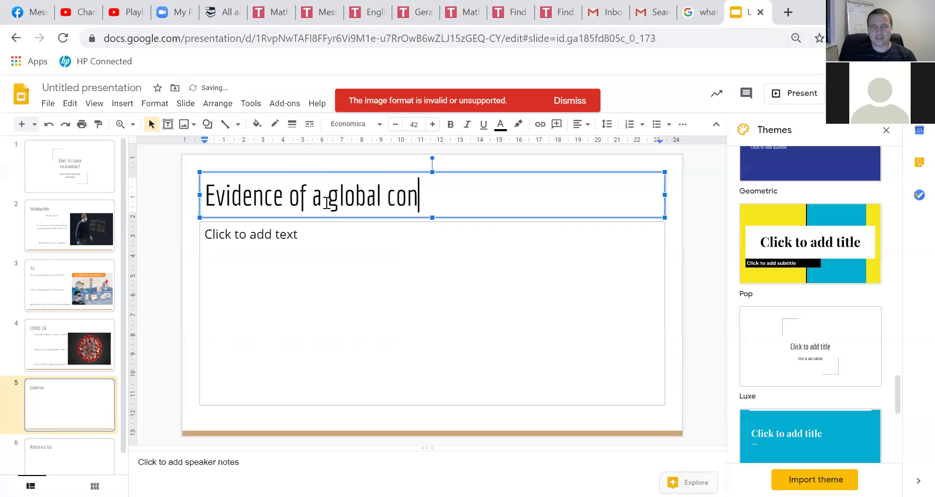
type("spiracy")
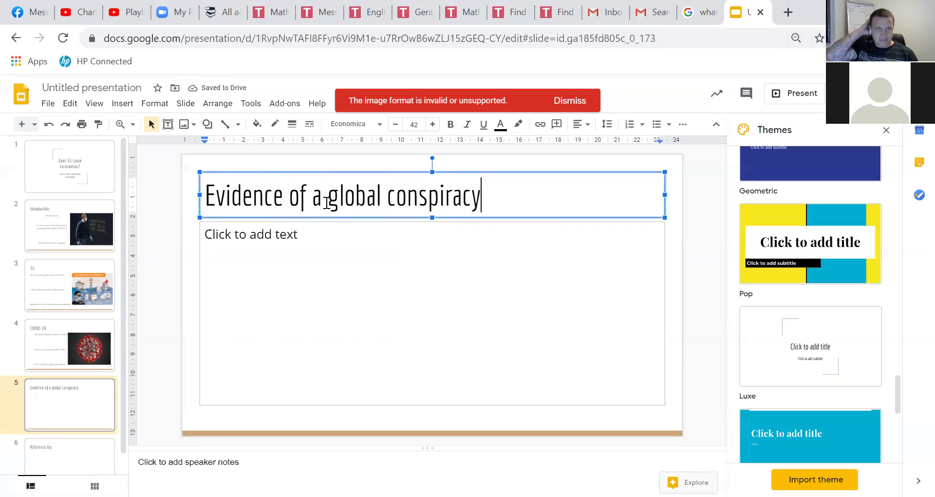
left_click(333, 161)
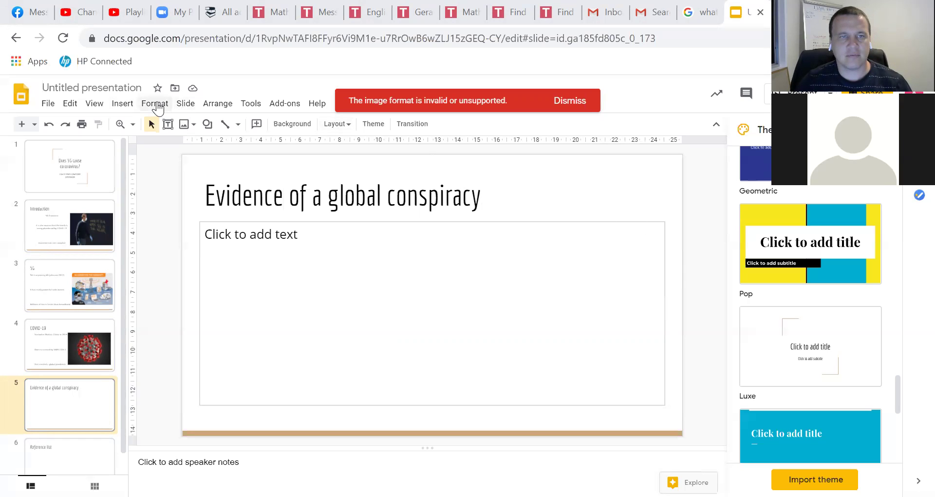
Open the Upload from computer image picker for slide 5.
left_click(123, 103)
mouse_move(138, 124)
left_click(255, 126)
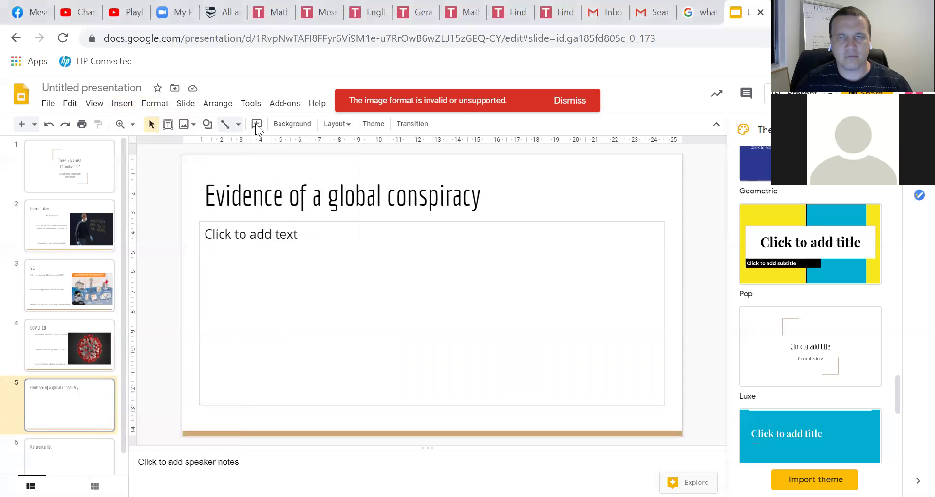
Insert 'data lay person.jpg' and enlarge the chart to fill the body's right half.
scroll(354, 212, "down", 3)
scroll(353, 212, "up", 3)
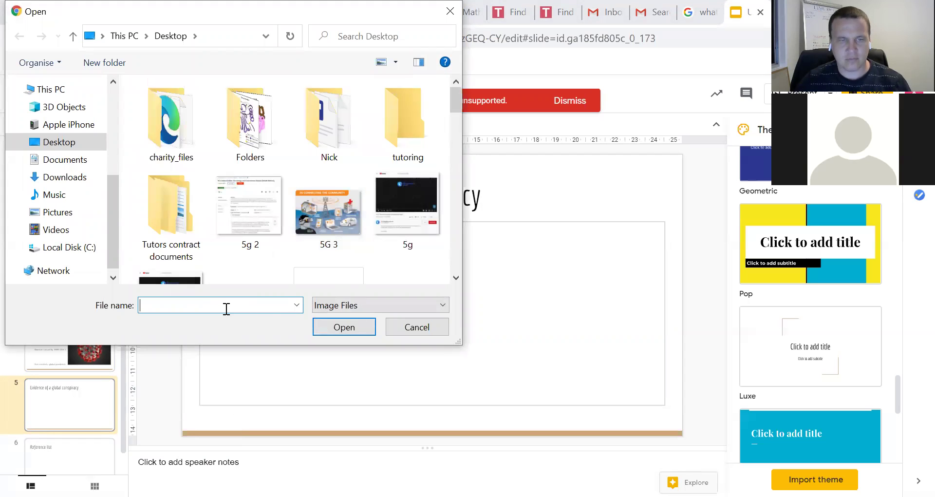
type("data lay person.jpg")
left_click(336, 331)
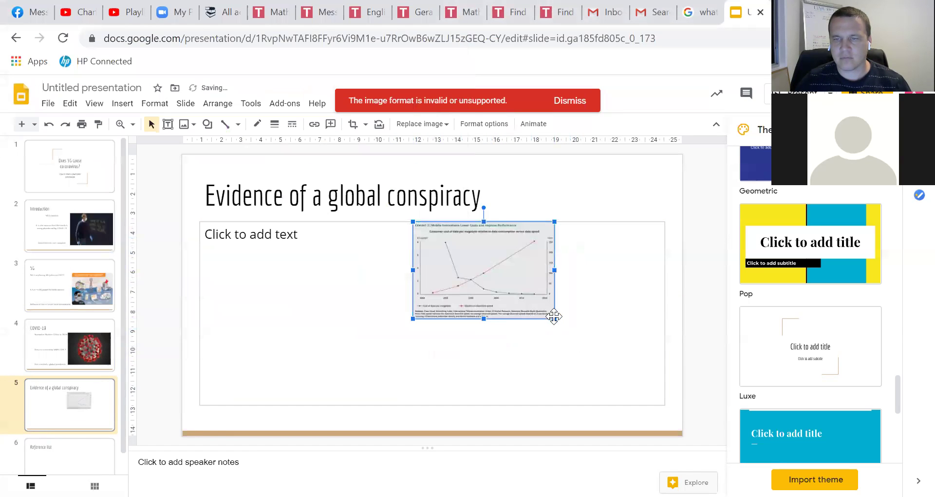
left_click_drag(554, 318, 616, 390)
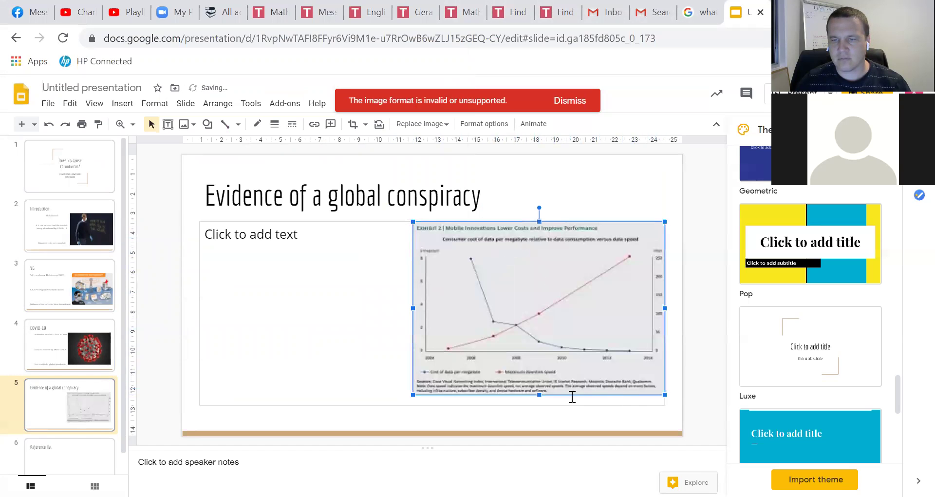
left_click_drag(538, 394, 539, 404)
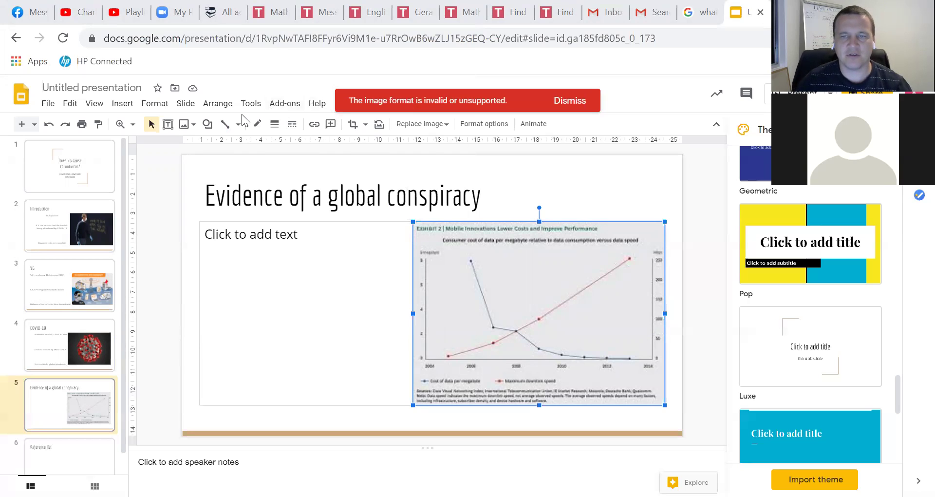
left_click(123, 103)
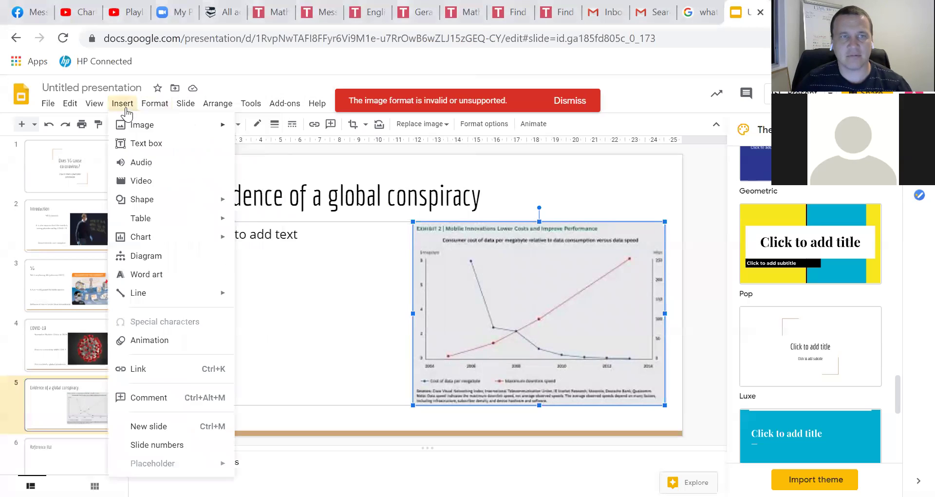
mouse_move(146, 125)
left_click(286, 129)
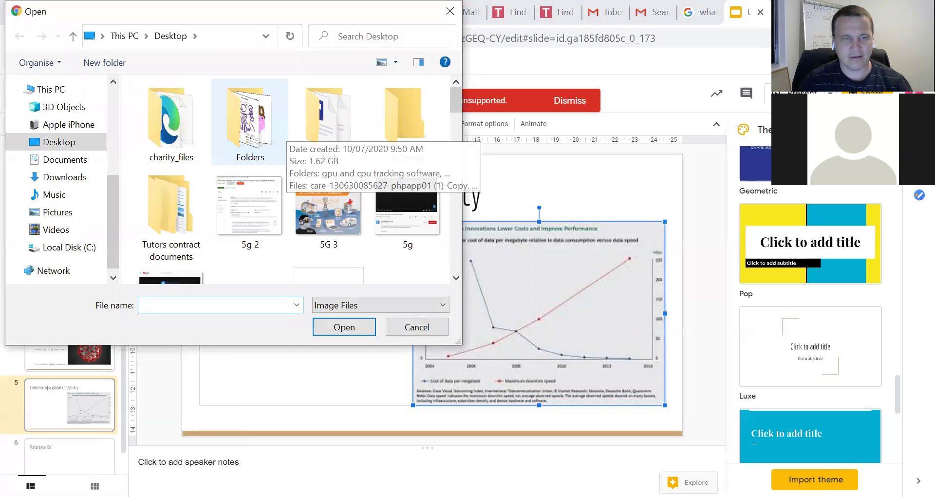
type("data")
key("Down")
left_click(322, 325)
left_click_drag(272, 296, 263, 274)
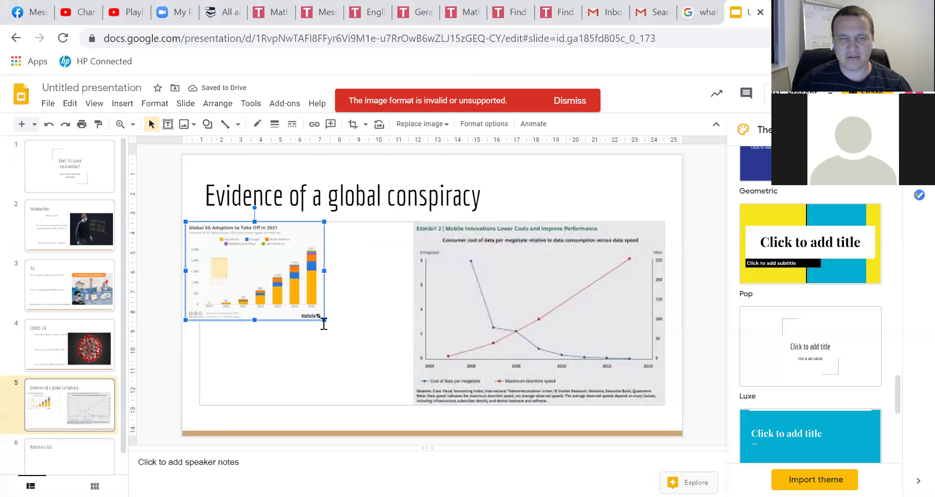
left_click_drag(324, 320, 302, 403)
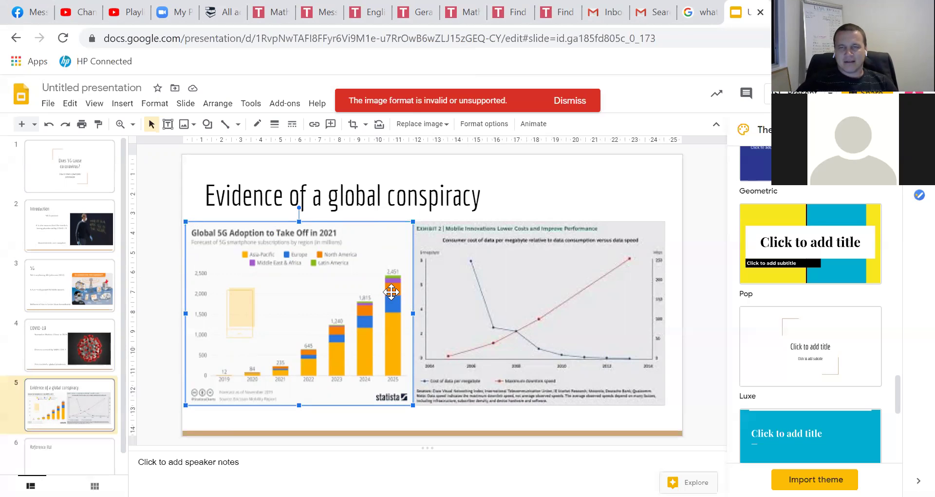
key("Delete")
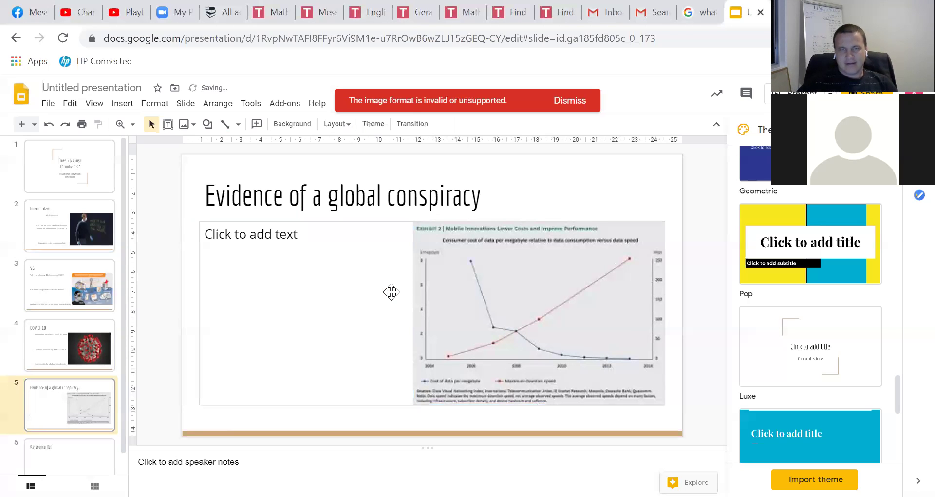
Write the body point '5G rollout = increase in covid-19', replacing a draft sentence.
left_click(309, 240)
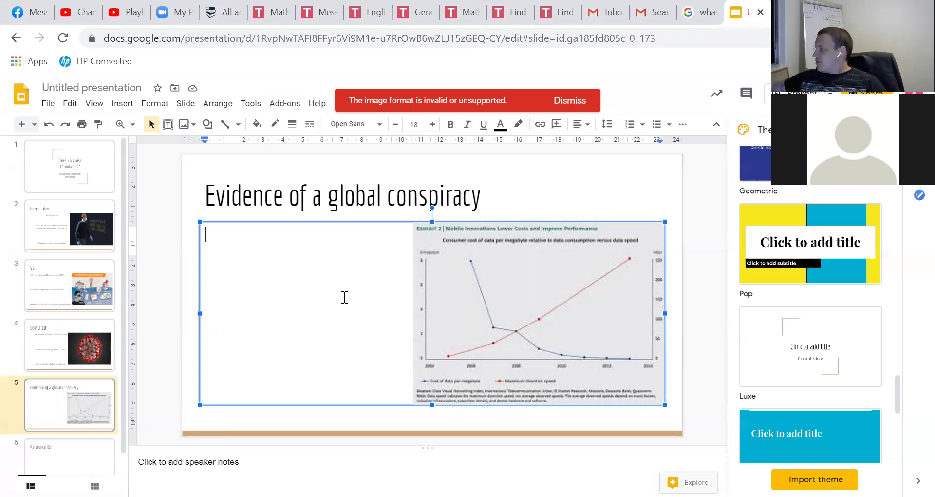
type("Data shows ")
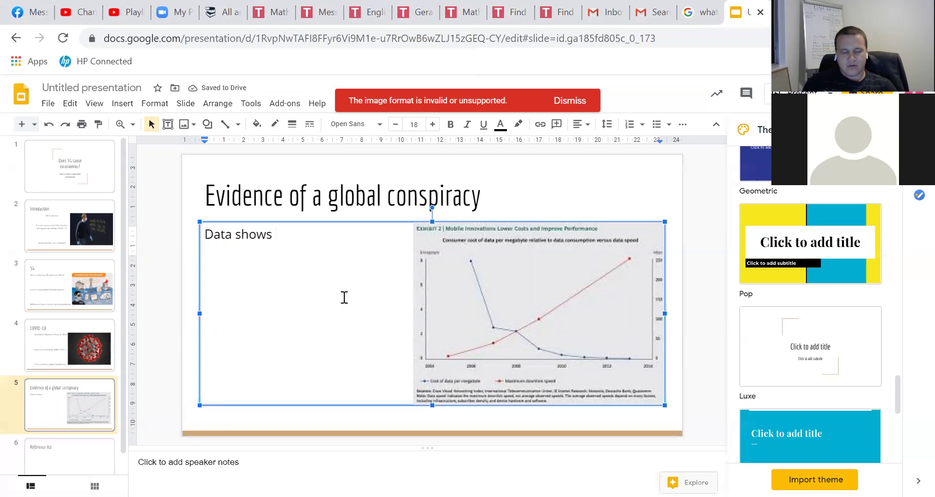
type("that where 5")
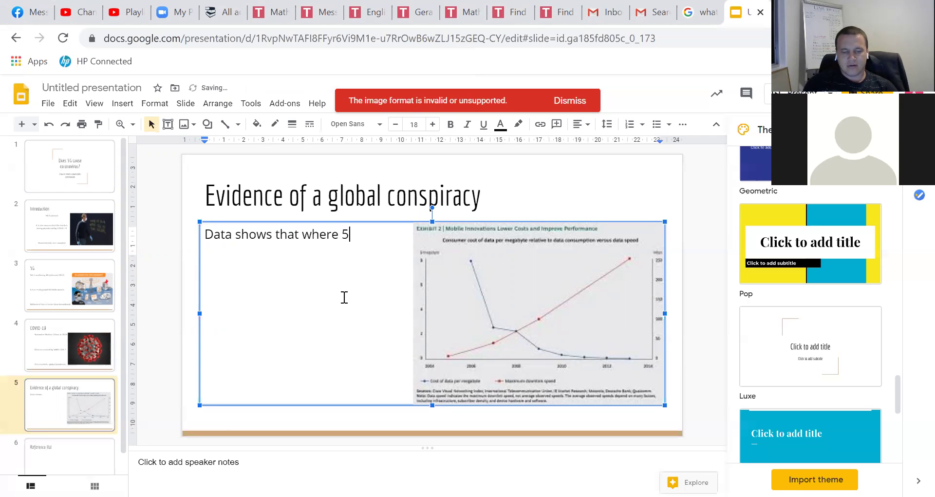
type("G has been")
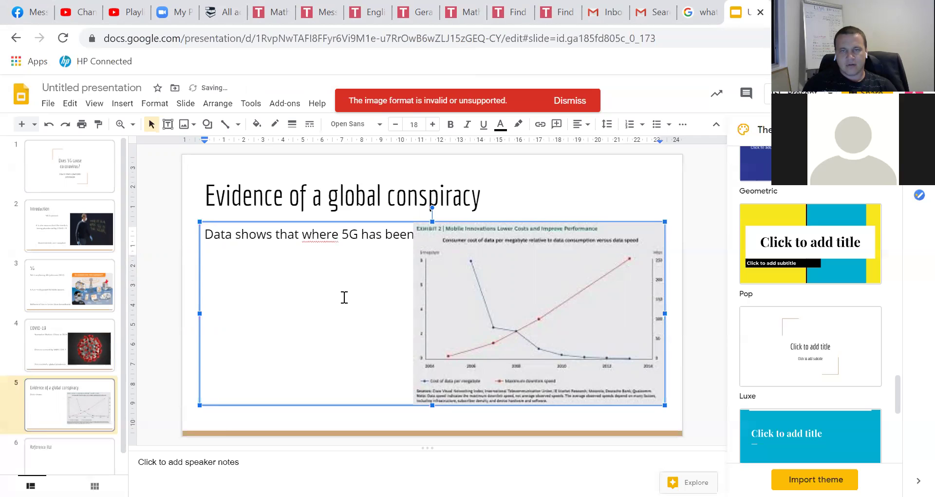
key("Return")
key("BackSpace")
key("BackSpace")
key("BackSpace")
key("BackSpace")
key("BackSpace")
key("BackSpace")
key("BackSpace")
key("BackSpace")
key("BackSpace")
key("BackSpace")
key("BackSpace")
key("BackSpace")
key("BackSpace")
key("BackSpace")
key("BackSpace")
key("BackSpace")
key("BackSpace")
key("BackSpace")
key("BackSpace")
key("BackSpace")
key("BackSpace")
key("BackSpace")
key("BackSpace")
key("BackSpace")
key("BackSpace")
key("BackSpace")
key("BackSpace")
key("BackSpace")
key("BackSpace")
key("BackSpace")
key("BackSpace")
key("BackSpace")
key("BackSpace")
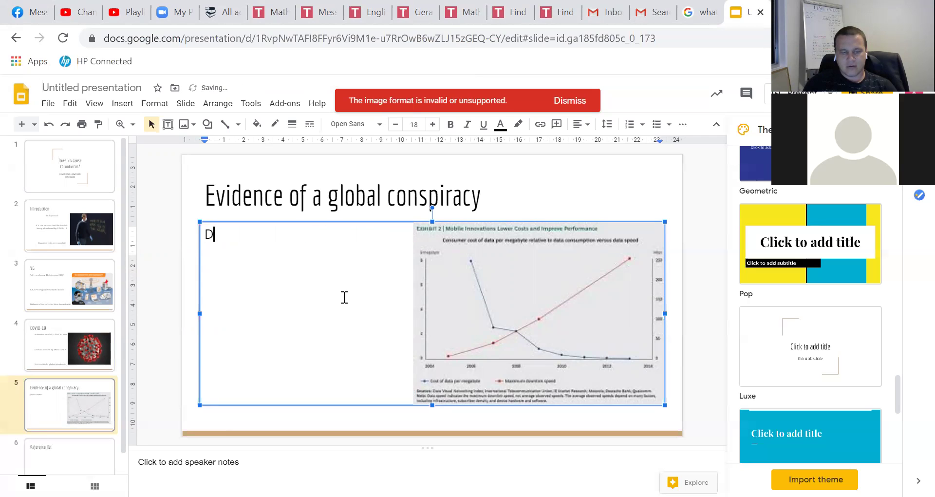
type("5G rollout =")
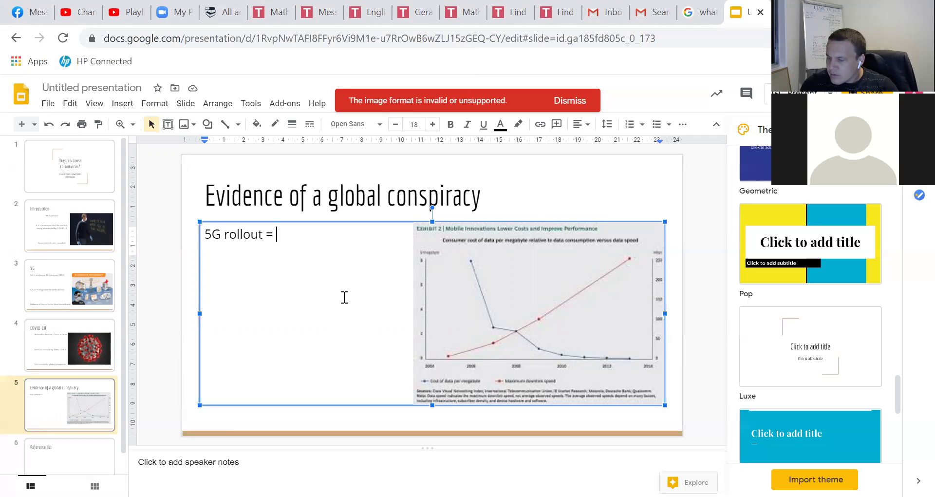
type("increa")
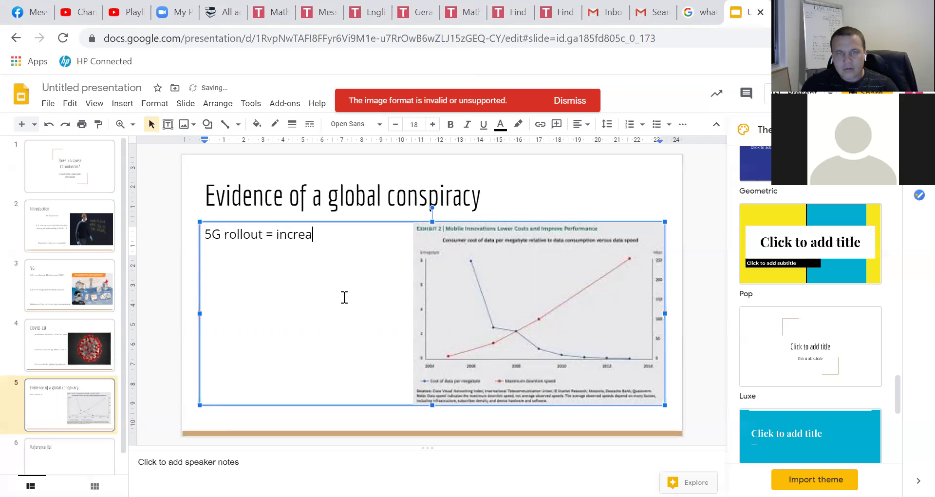
type("se in")
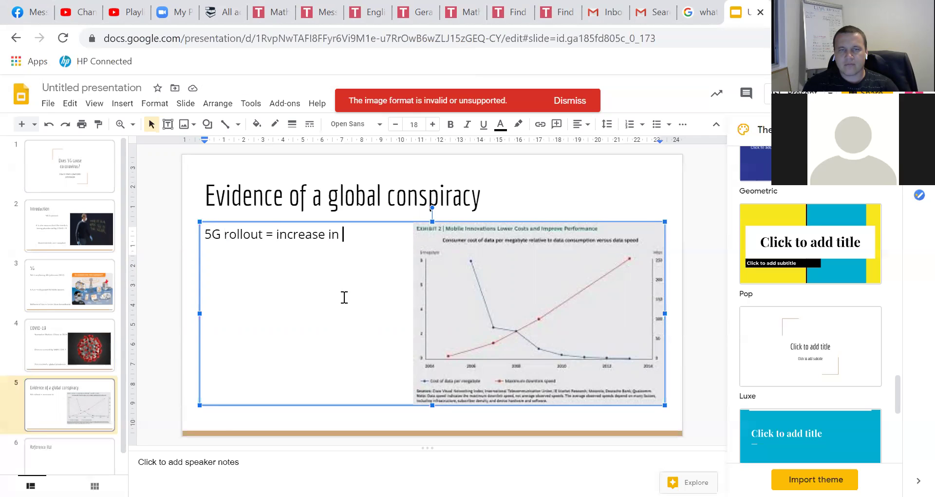
type("covid")
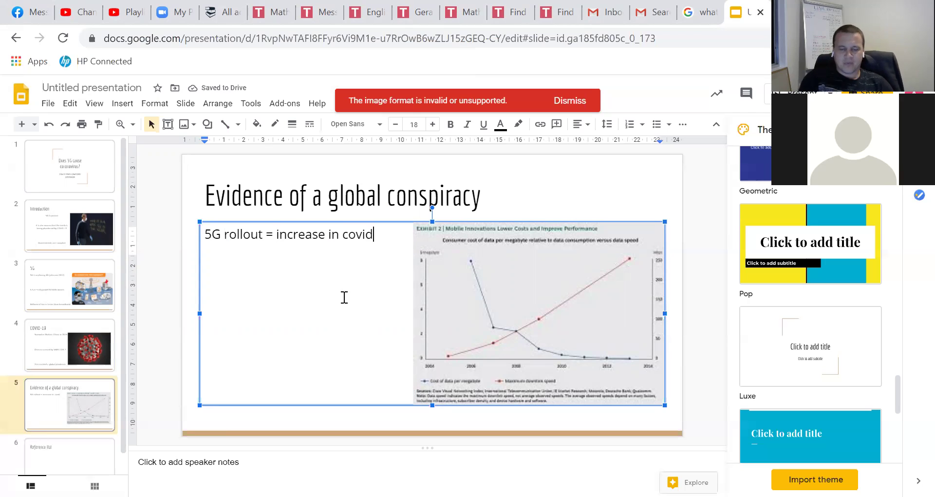
type("-19")
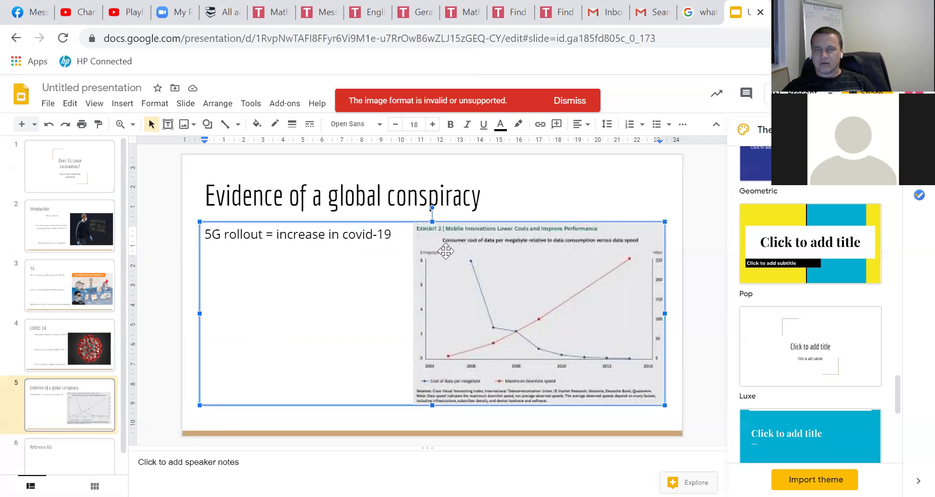
Narrow the chart, reword point one as 'With 5g rollout has come an increase in COVID', and add 'Areas with increased 5G have higher COVID cases'.
left_click(446, 257)
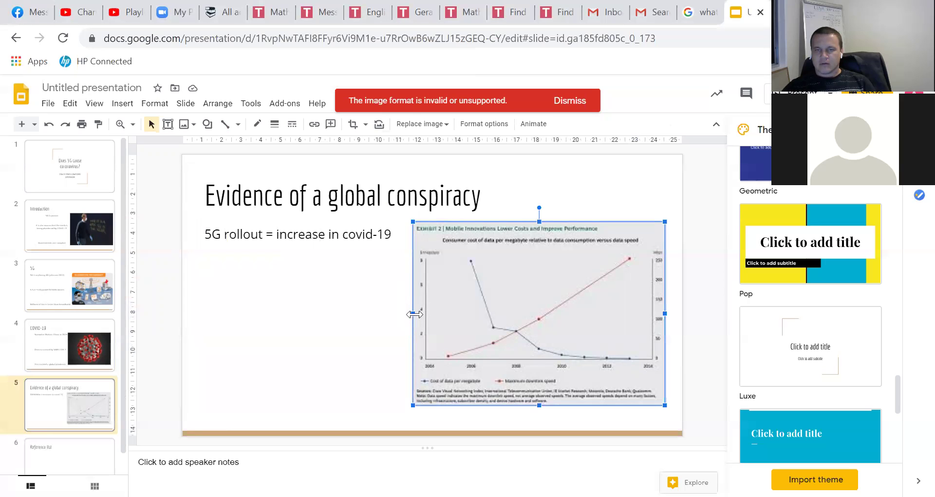
left_click_drag(414, 314, 493, 314)
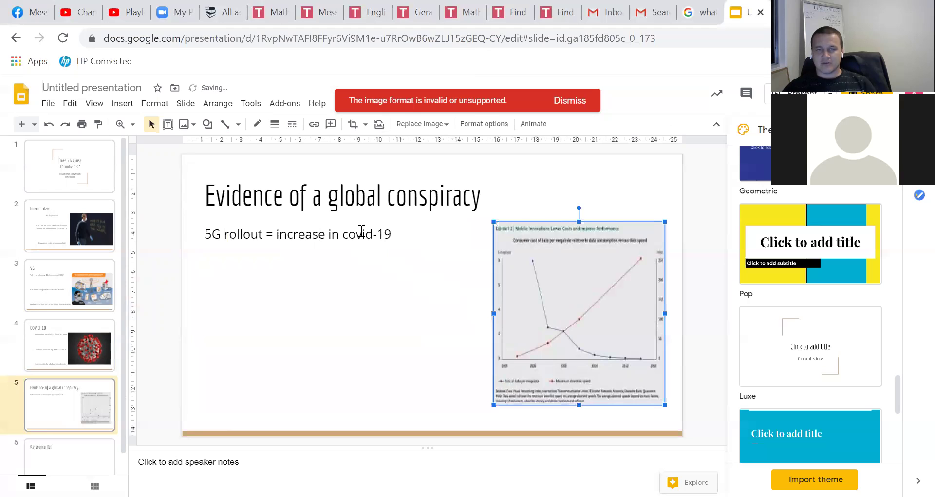
left_click(363, 233)
left_click_drag(413, 243, 187, 241)
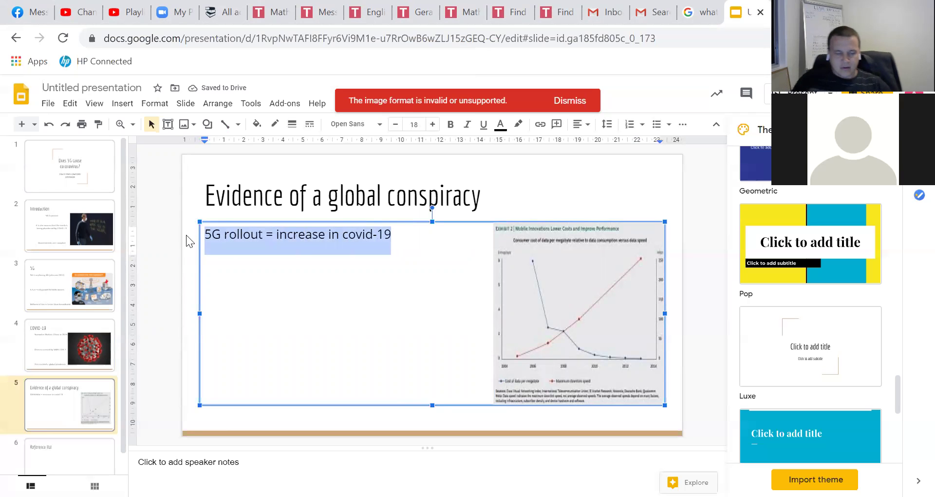
type("With 5g ")
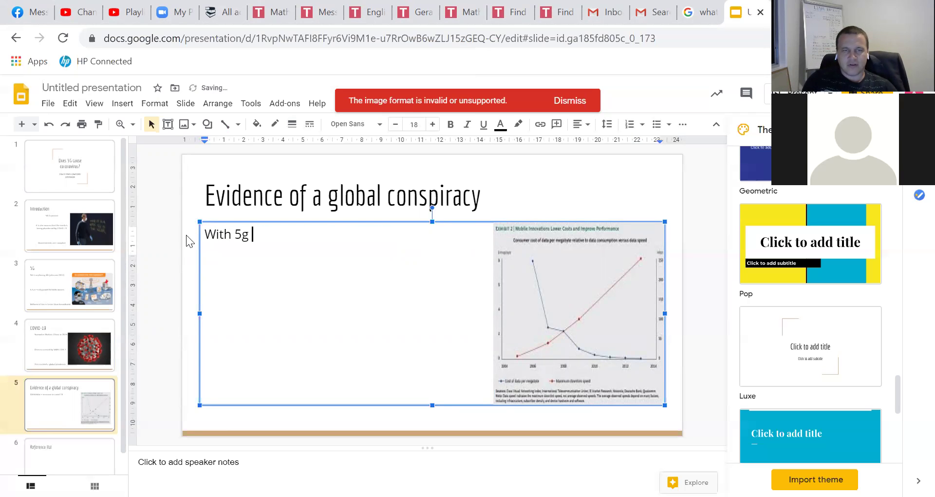
type("rollout has come an incre")
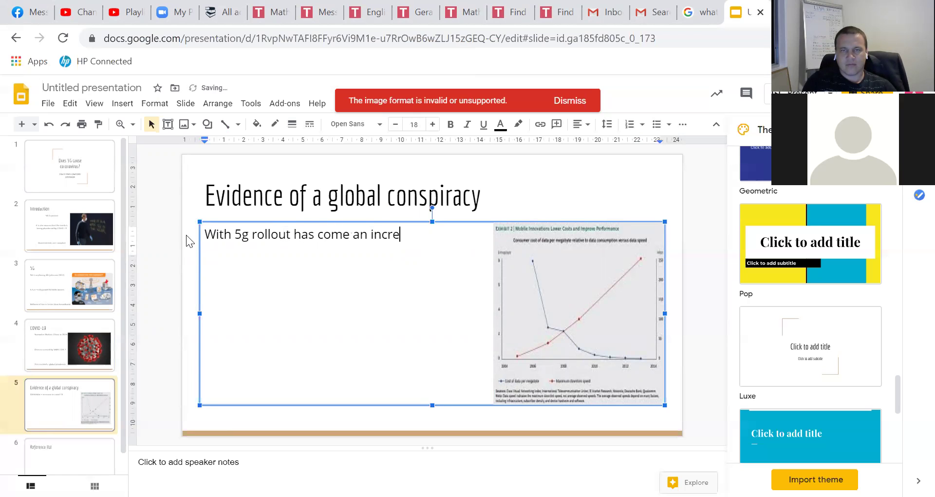
type("ase in COVID")
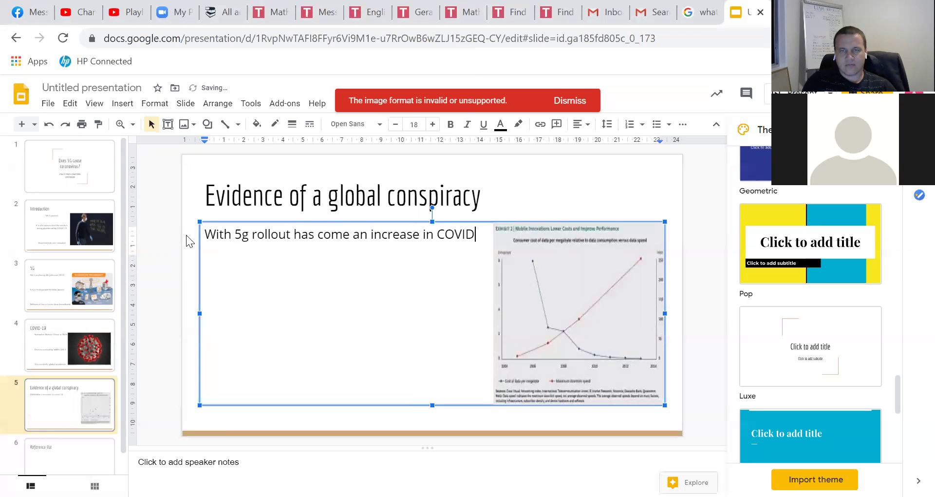
key("Return")
key("Return")
type("Areas")
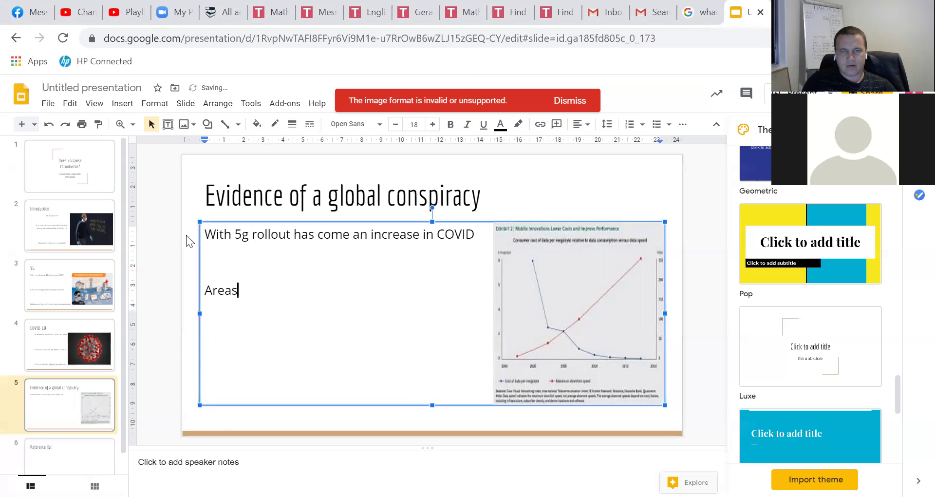
type(" with increase")
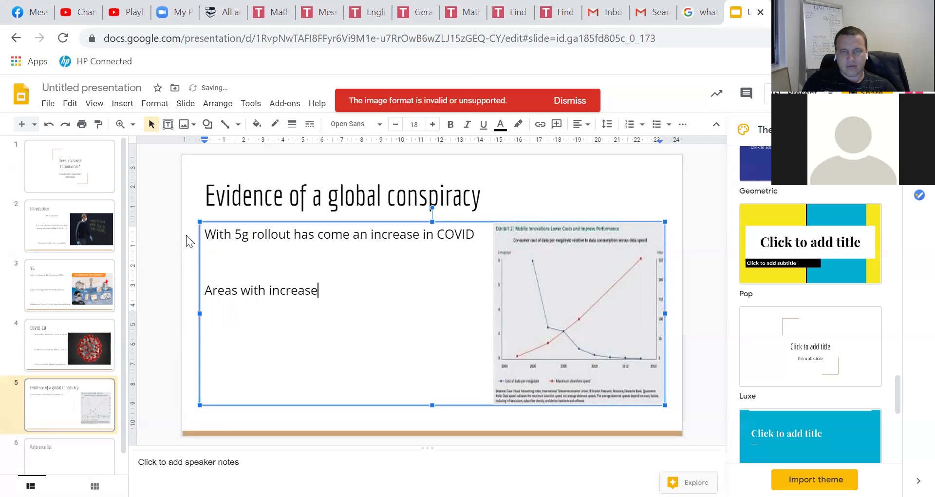
type("d 5G have higher COVI")
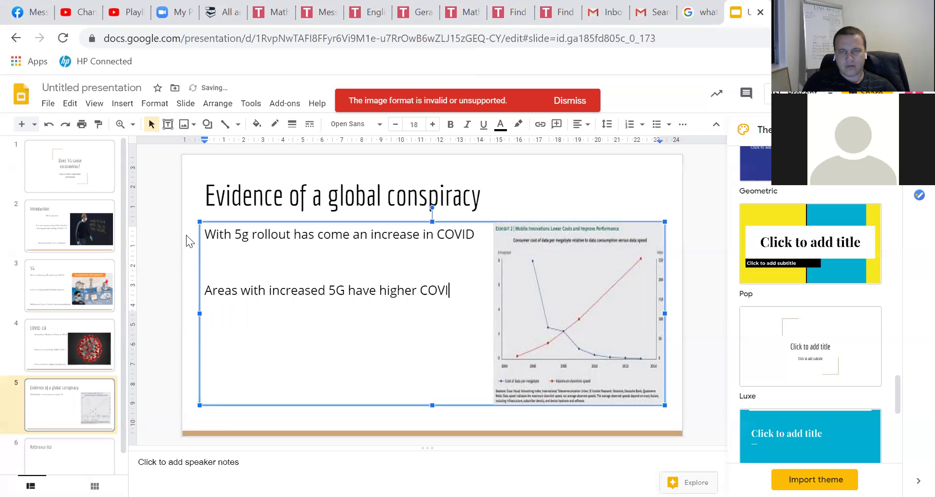
type("D cases")
Start a new empty line below the second point.
key("Return")
key("Return")
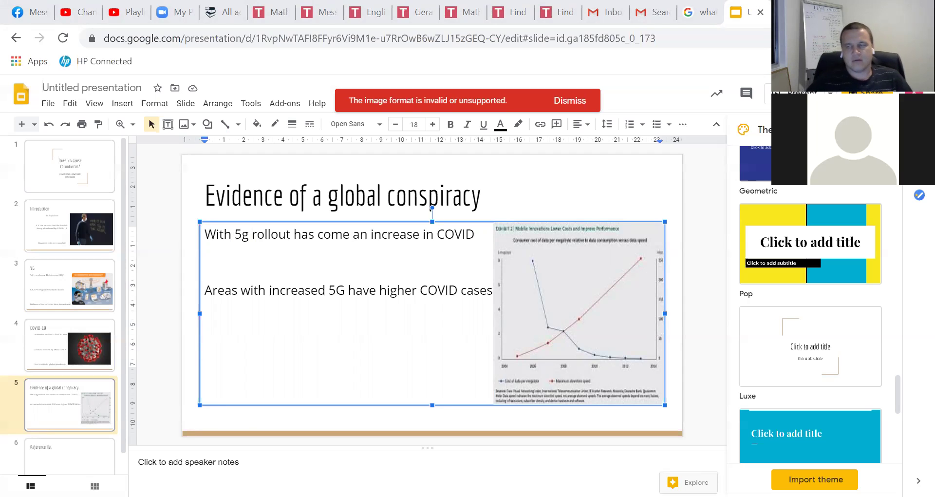
Review the Introduction, 5G and COVID-19 slides, then move down to the Evidence slide.
left_click(100, 215)
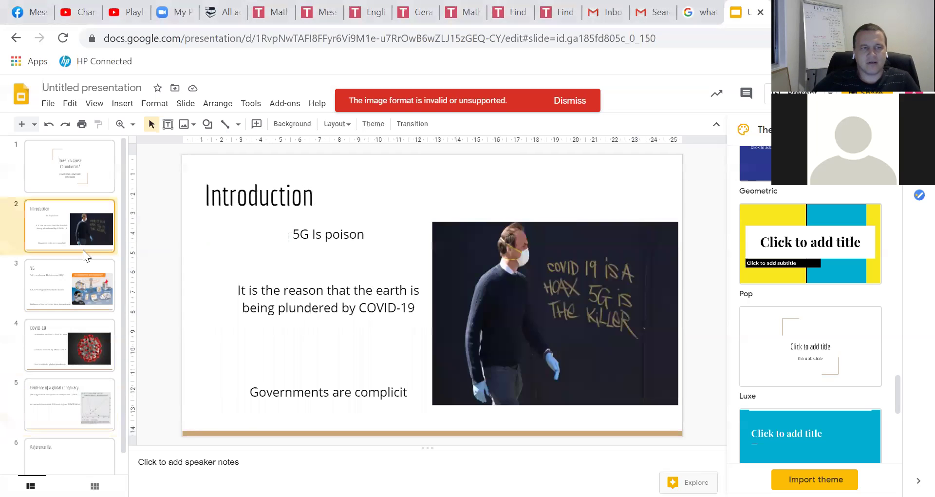
left_click(78, 278)
left_click(63, 331)
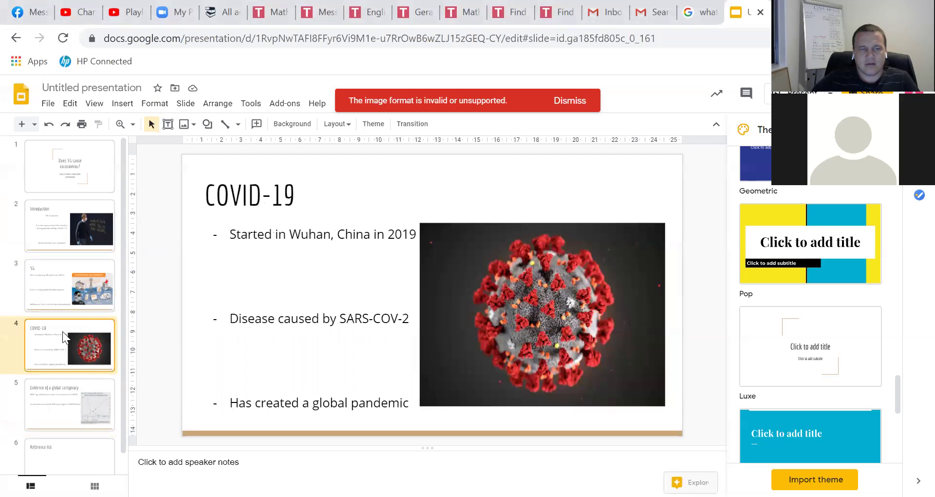
left_click(81, 295)
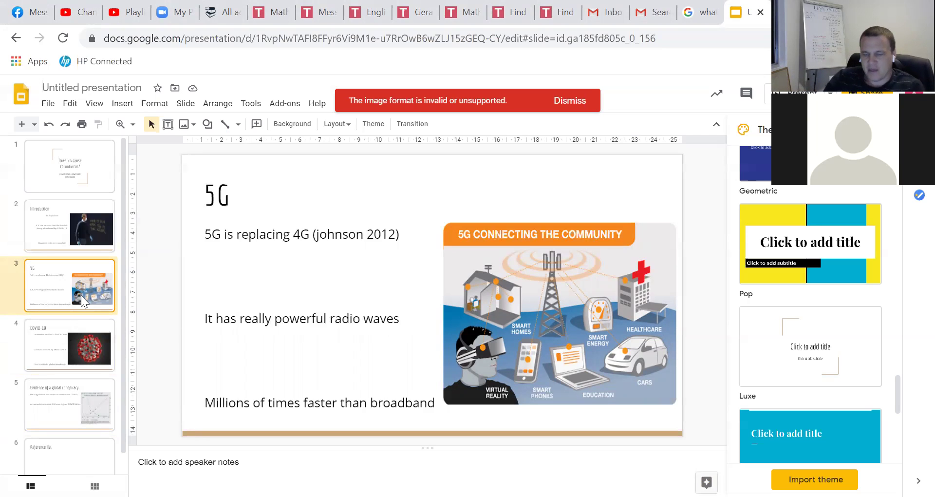
key("Down")
key("Down")
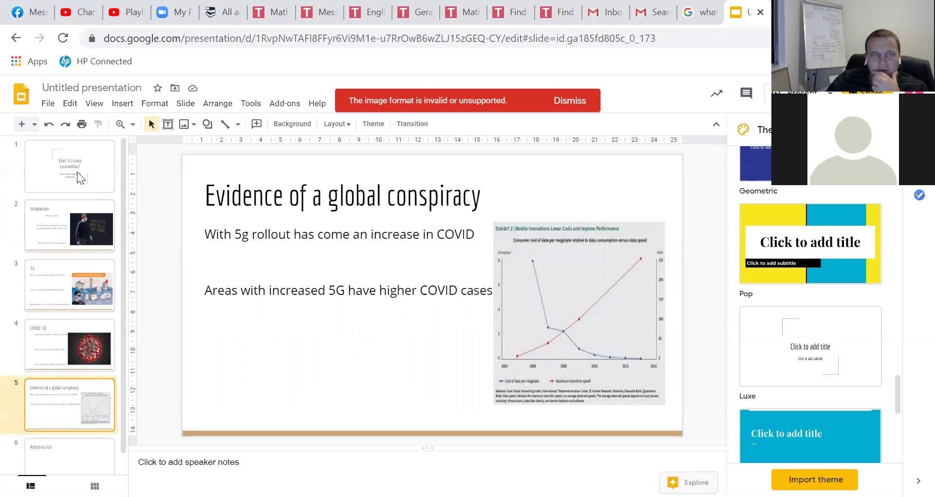
Add a new slide after slide 5 titled 'Evidence to support OR disprove Or balance argument'.
left_click(21, 125)
left_click(262, 201)
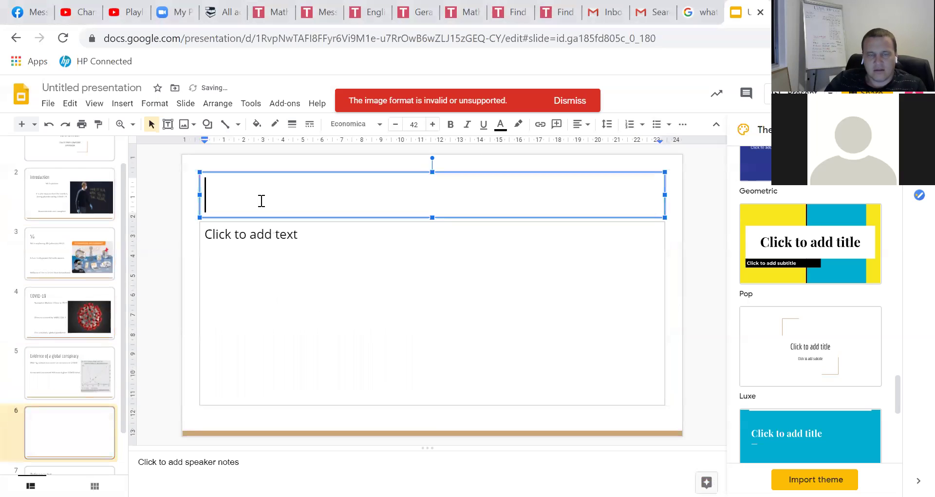
type("Evidence ")
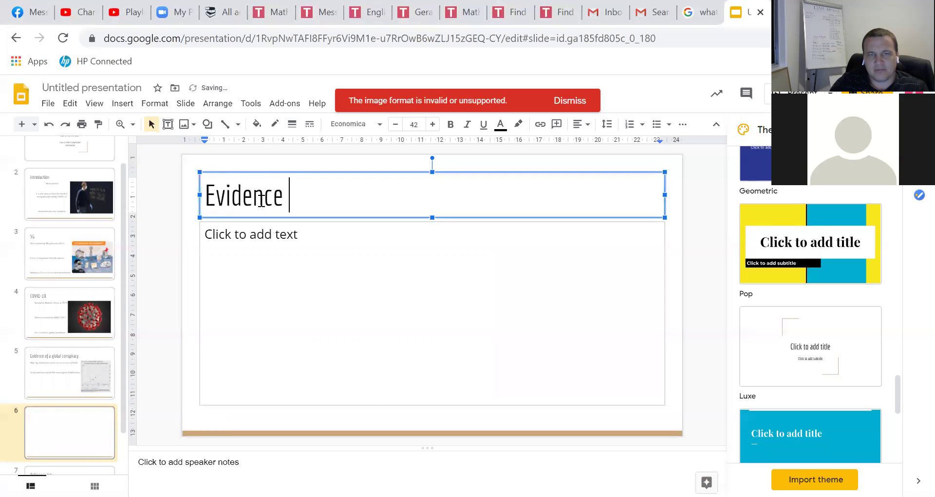
type("to support OR ")
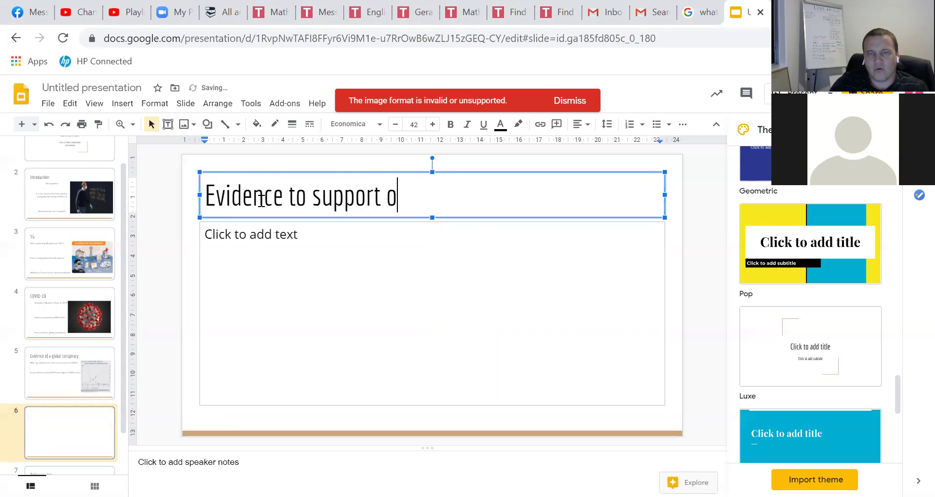
type("disprove")
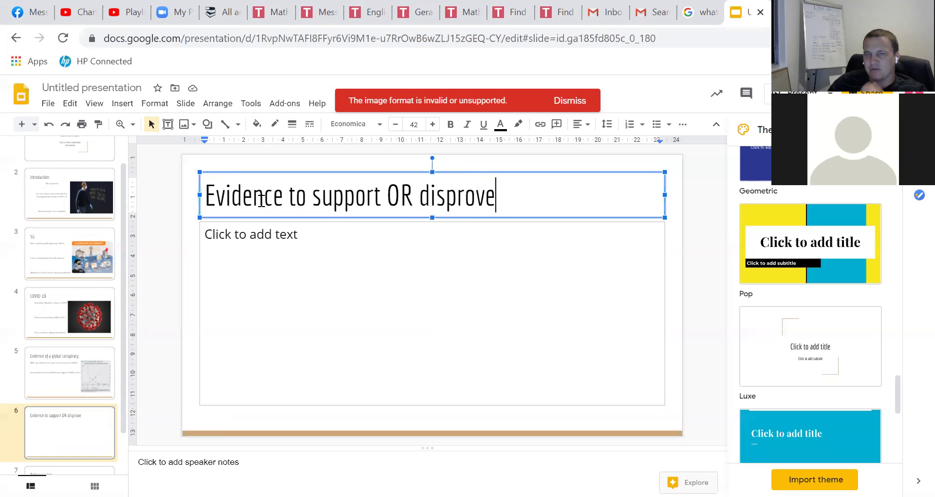
type("Or balance argument")
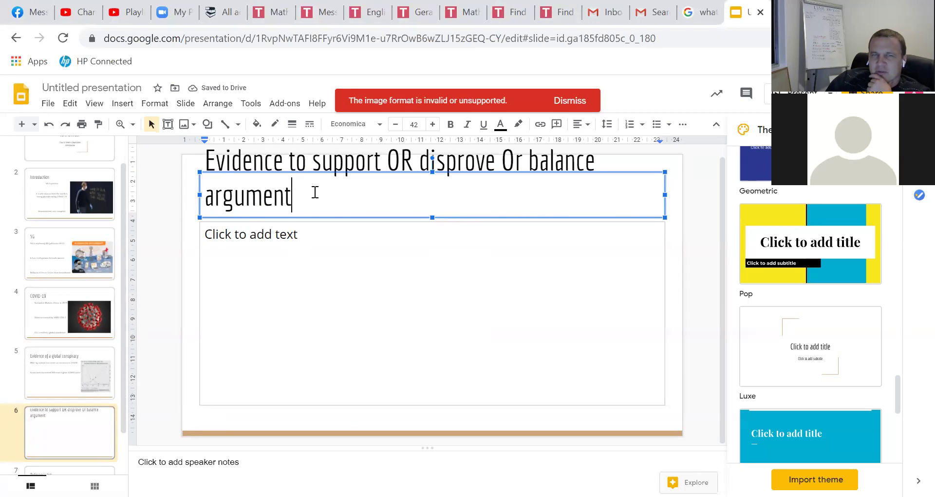
Trim the new slide's title down to just 'Evidence'.
left_click(649, 163)
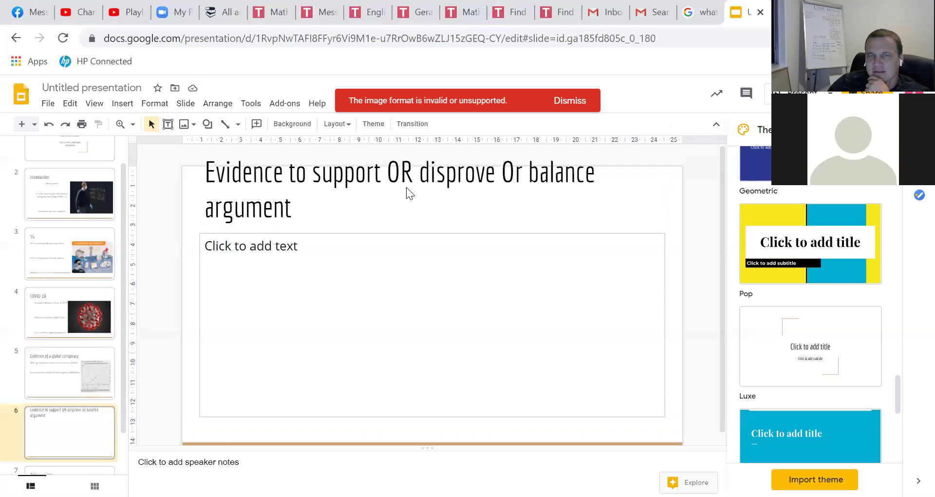
left_click(334, 214)
left_click_drag(299, 204, 197, 205)
key("BackSpace")
key("BackSpace")
key("BackSpace")
key("BackSpace")
key("BackSpace")
key("BackSpace")
key("BackSpace")
key("BackSpace")
key("BackSpace")
key("BackSpace")
key("BackSpace")
key("BackSpace")
key("BackSpace")
key("BackSpace")
key("BackSpace")
key("BackSpace")
key("BackSpace")
key("BackSpace")
key("BackSpace")
key("BackSpace")
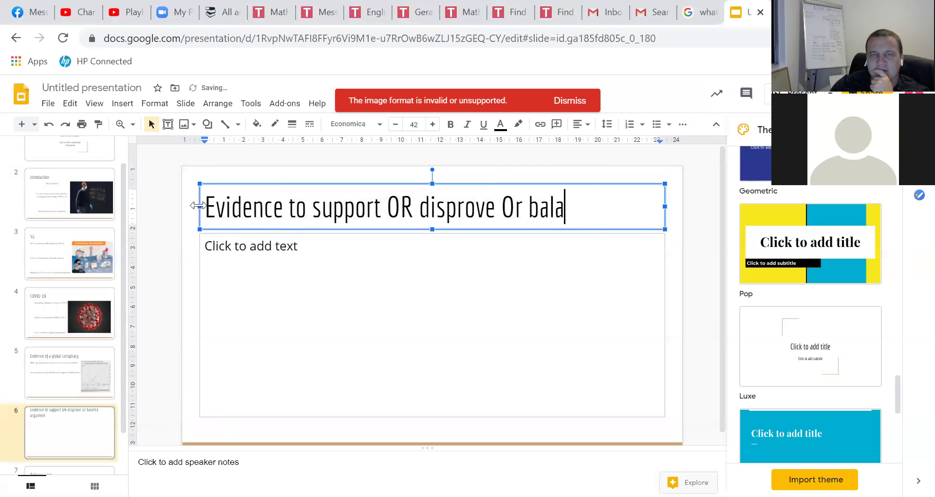
key("BackSpace")
key("BackSpace")
key("BackSpace")
key("BackSpace")
key("BackSpace")
key("BackSpace")
key("BackSpace")
key("BackSpace")
key("BackSpace")
key("BackSpace")
key("BackSpace")
key("BackSpace")
key("BackSpace")
key("BackSpace")
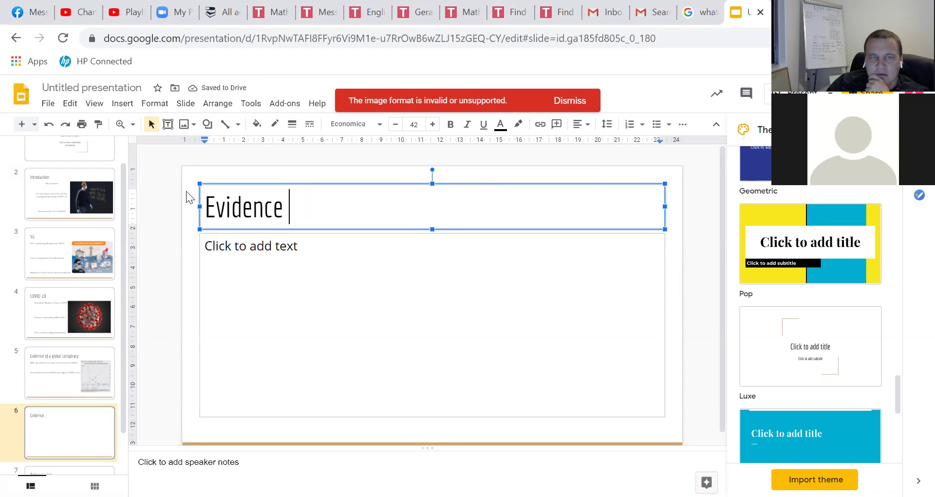
left_click(186, 191)
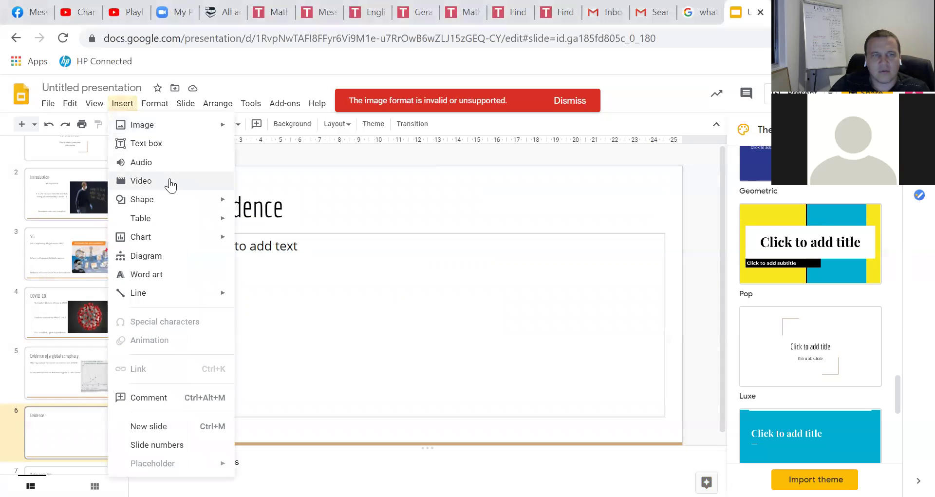
Upload meiosis.jpg from the computer onto the Evidence slide.
mouse_move(178, 127)
left_click(295, 129)
scroll(235, 177, "down", 2)
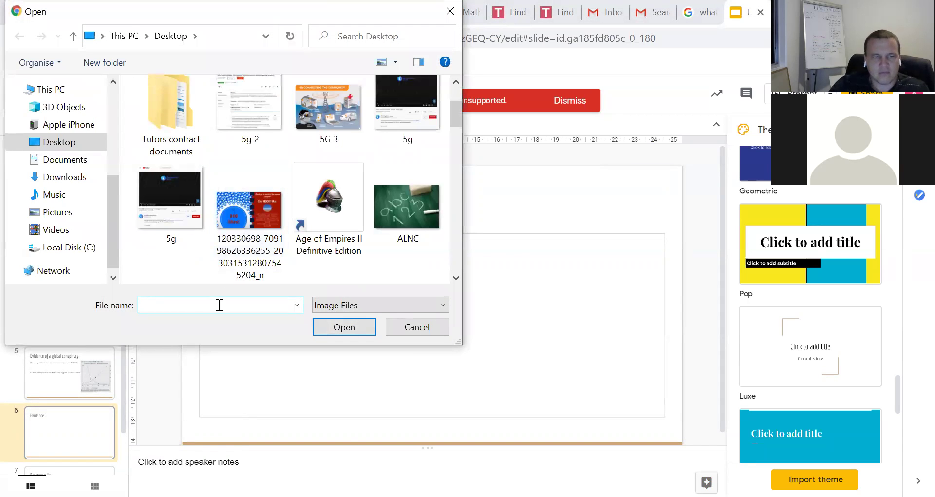
type("me")
left_click(343, 326)
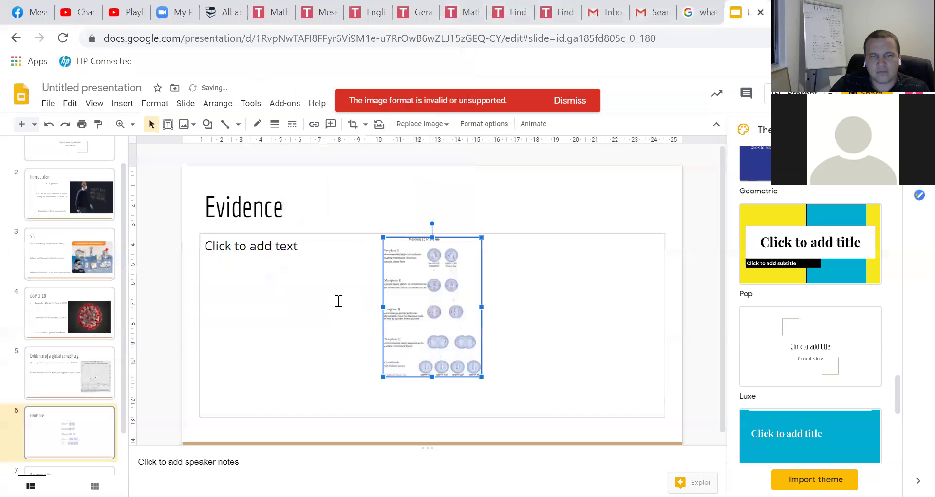
Enlarge the meiosis image and stretch it toward both slide edges.
left_click_drag(481, 376, 508, 378)
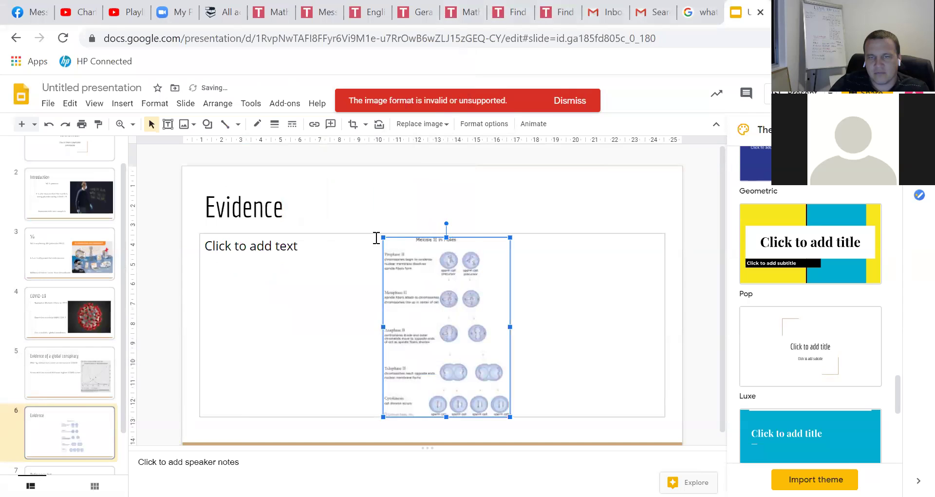
left_click(376, 232)
left_click(385, 238)
left_click_drag(386, 238, 370, 218)
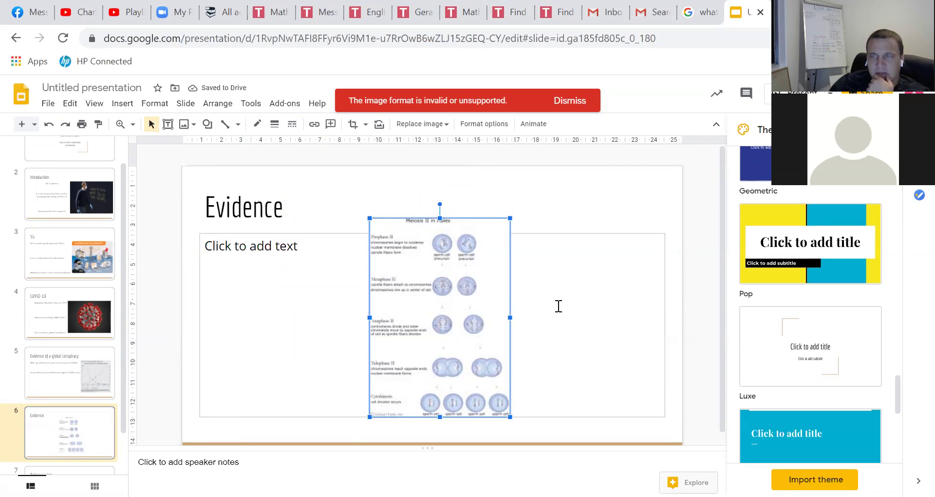
left_click_drag(509, 316, 686, 312)
left_click_drag(369, 315, 165, 315)
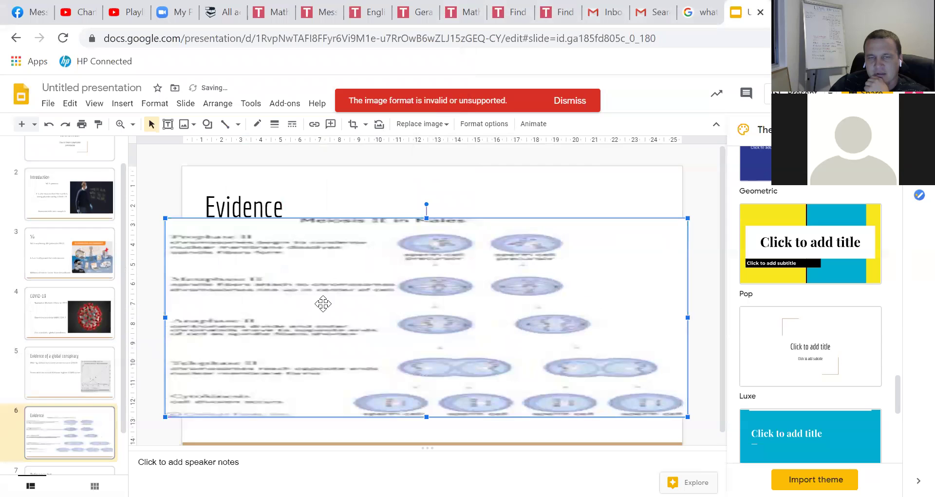
Fine-tune the image's position and width, and make it taller up to the title.
mouse_move(324, 295)
left_mouse_down()
mouse_move(355, 303)
mouse_move(355, 294)
mouse_move(351, 311)
mouse_move(333, 313)
mouse_move(334, 296)
mouse_move(323, 298)
left_mouse_up()
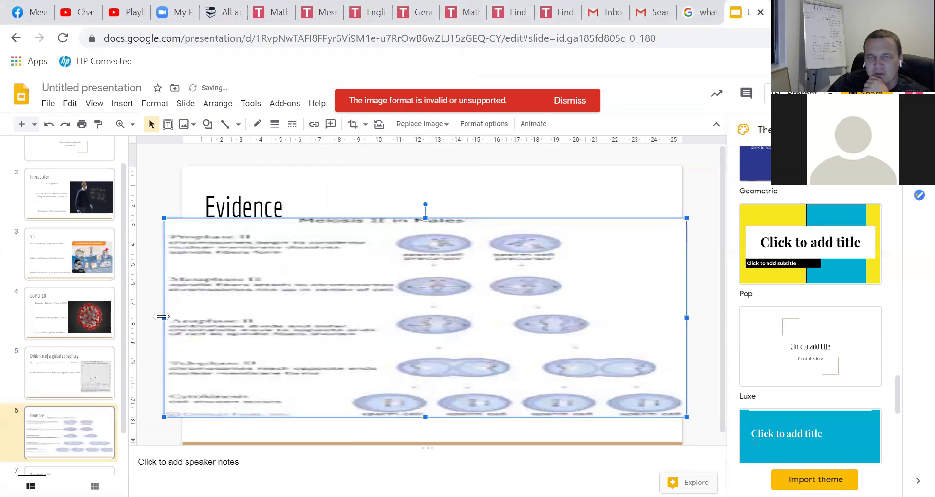
left_click_drag(163, 317, 365, 317)
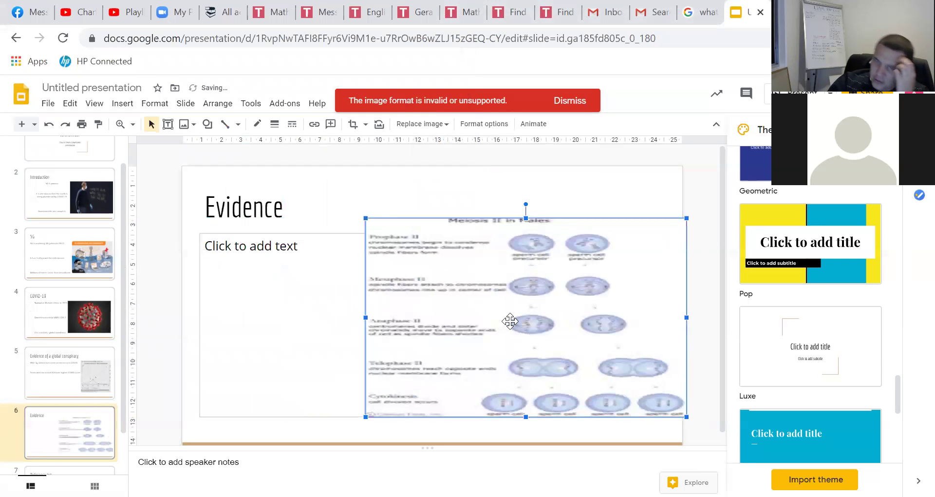
left_click_drag(531, 317, 492, 316)
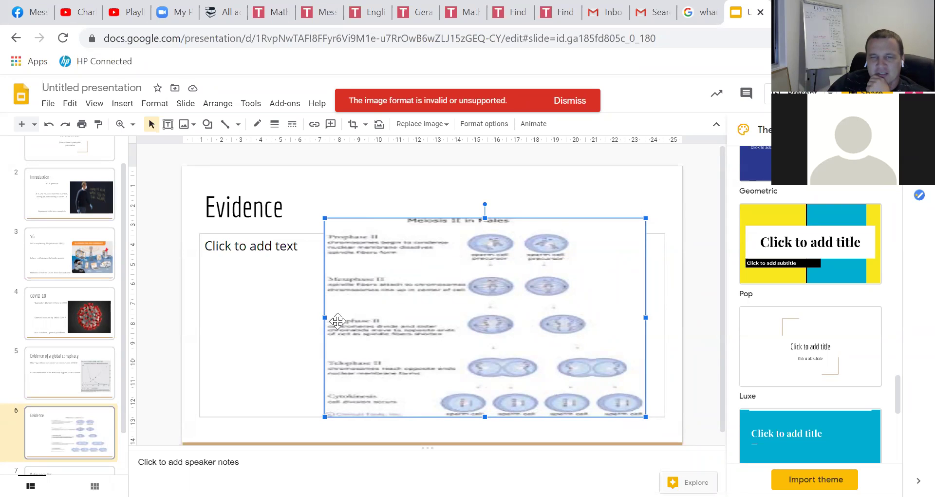
left_click_drag(323, 317, 199, 317)
left_click_drag(646, 316, 673, 317)
left_click_drag(437, 219, 436, 237)
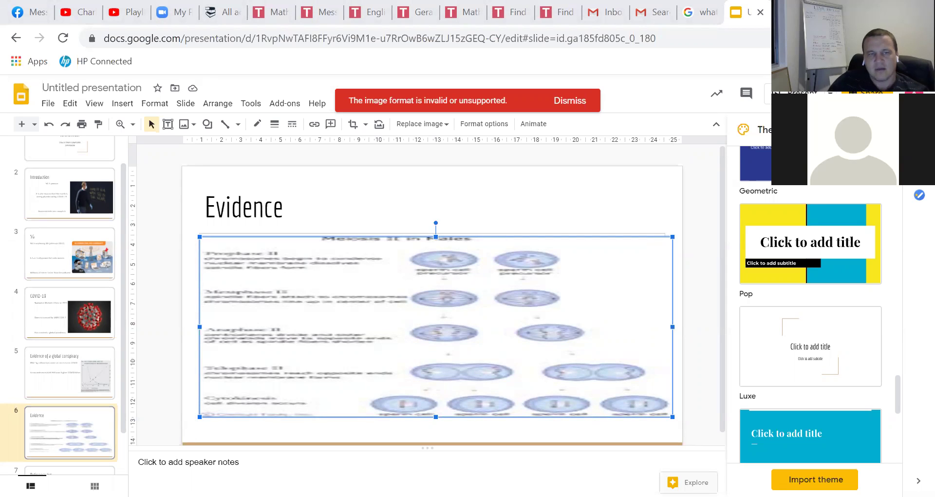
Add a new slide after Evidence and type the title 'Make recomendations or'.
left_click(58, 373)
left_click(81, 438)
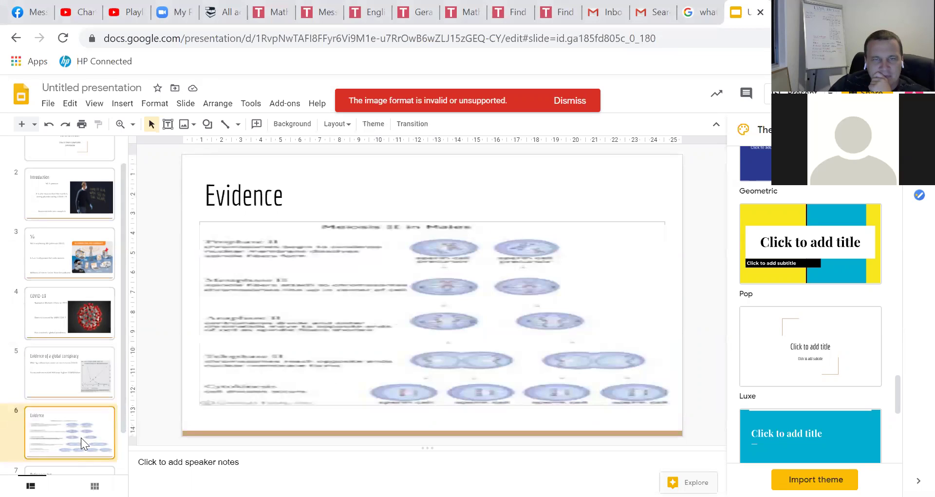
scroll(64, 300, "down", 1)
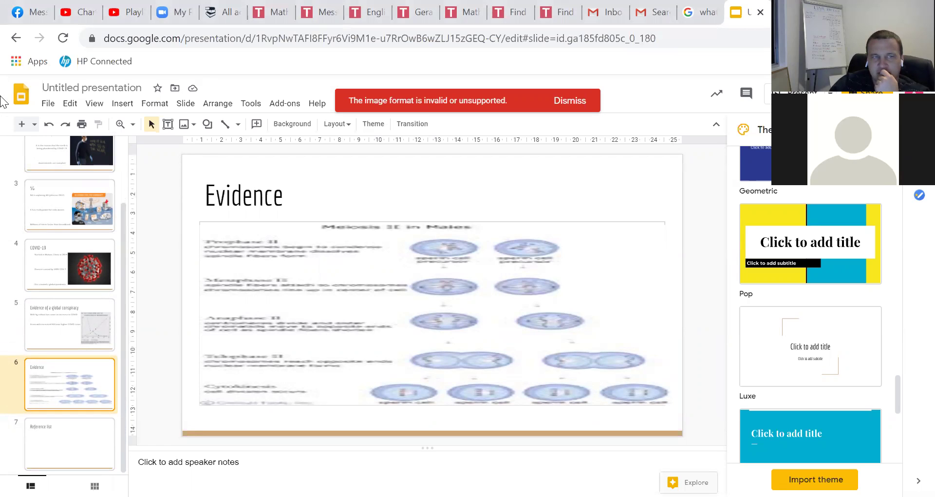
left_click(22, 123)
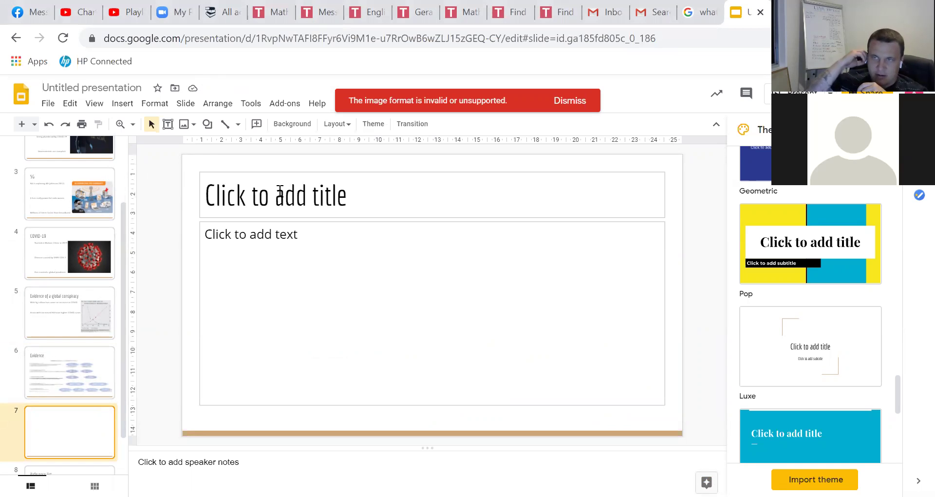
left_click(280, 194)
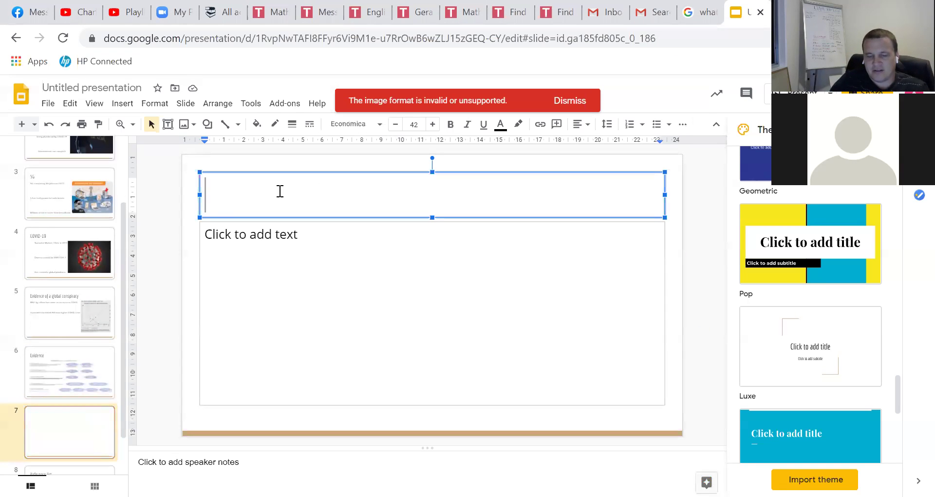
type("Make reccomendations or")
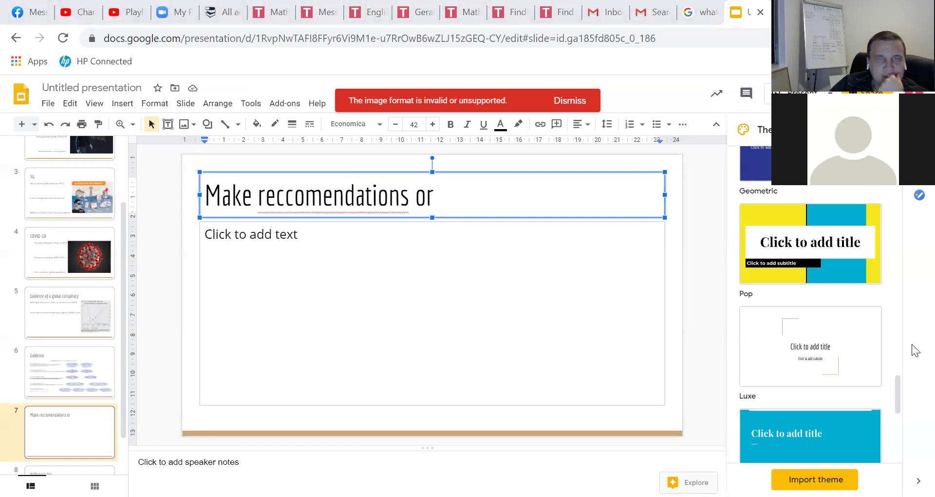
Correct the spelling to 'recommendations' and extend the title with 'remarks'.
right_click(323, 205)
left_click(395, 139)
left_click(489, 200)
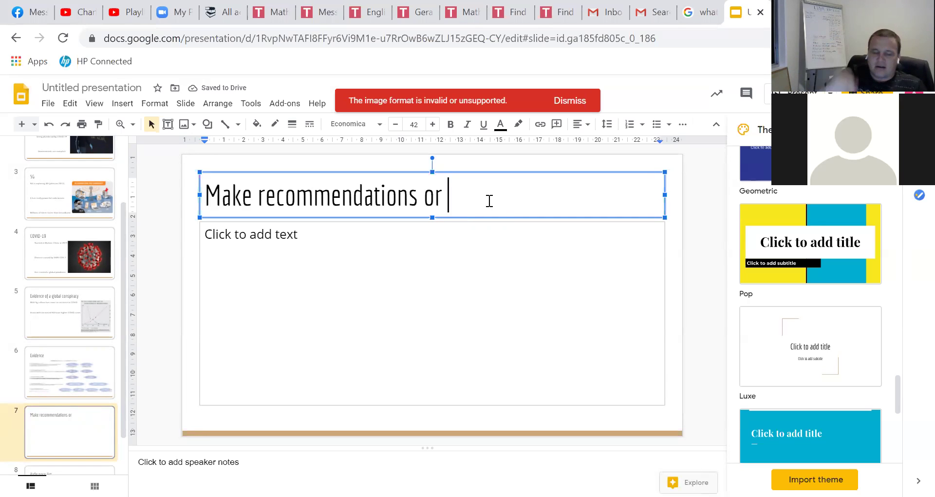
type("rem")
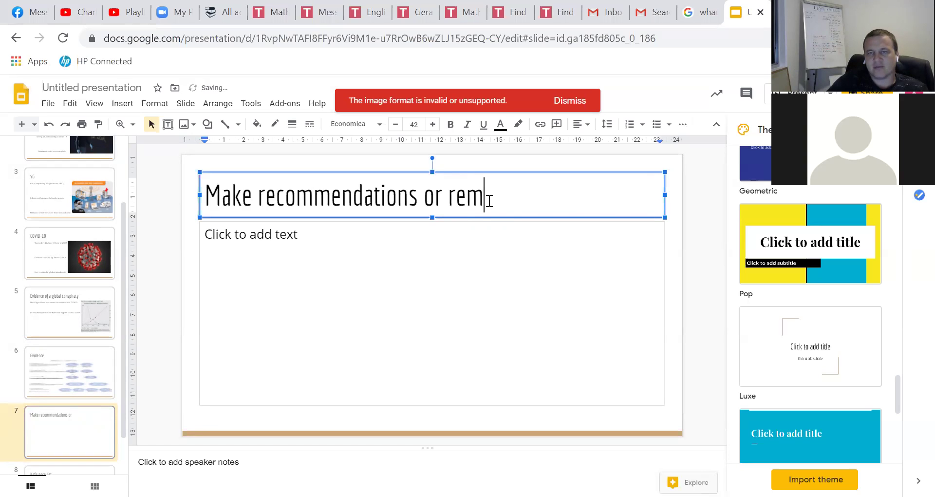
type("arks")
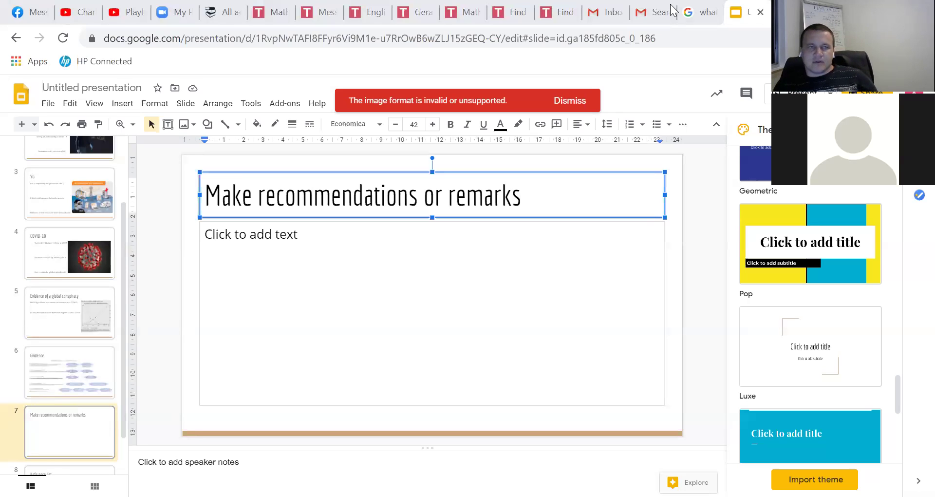
Add slide 8 titled 'Conclusion' and place the cursor in its body box.
left_click(22, 124)
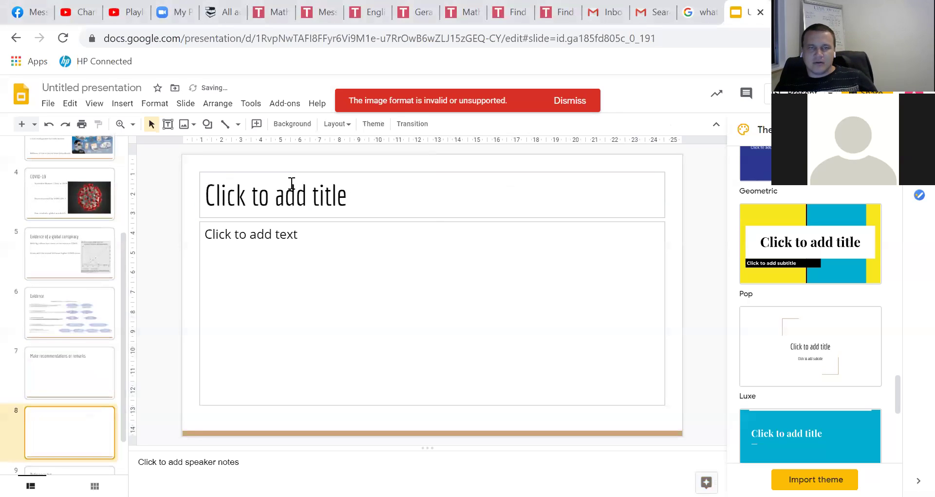
left_click(291, 183)
type("Conclusion")
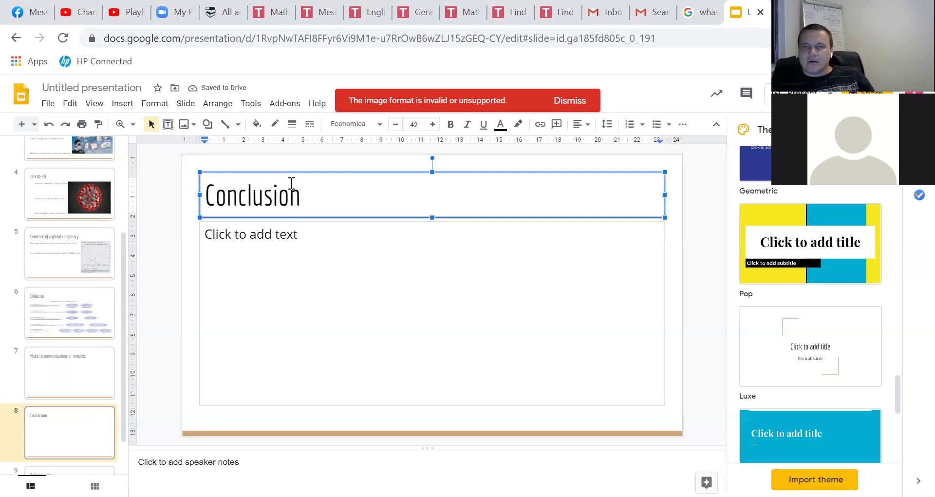
left_click(322, 296)
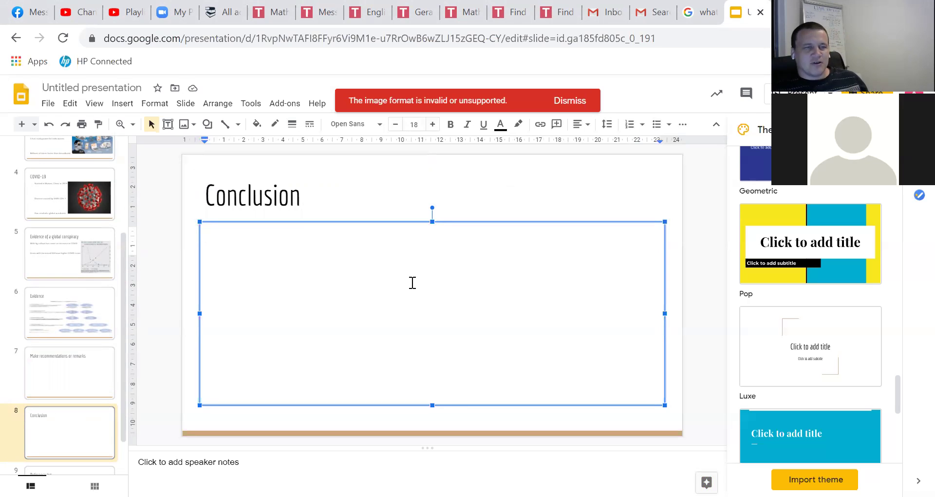
Browse the deck from Evidence through Conclusion and Reference list, ending on the Introduction slide.
left_click(57, 324)
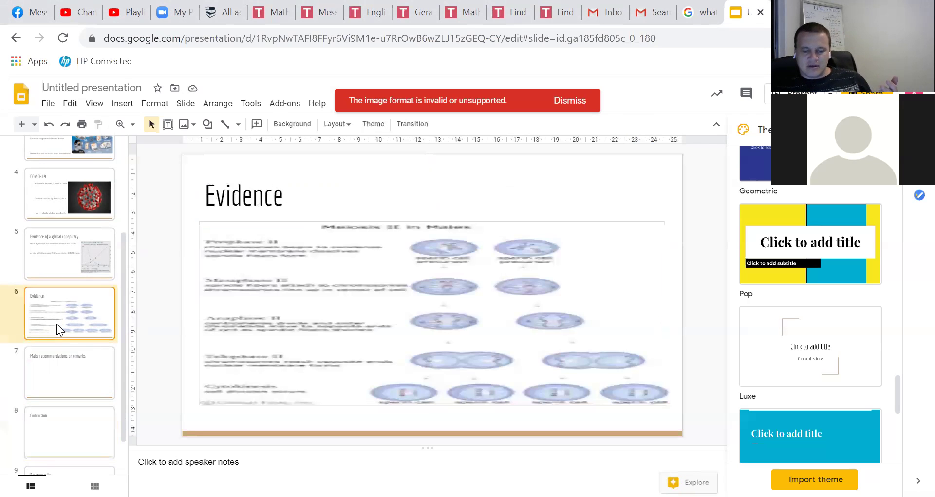
key("Up")
key("Up")
key("Up")
key("Up")
key("Up")
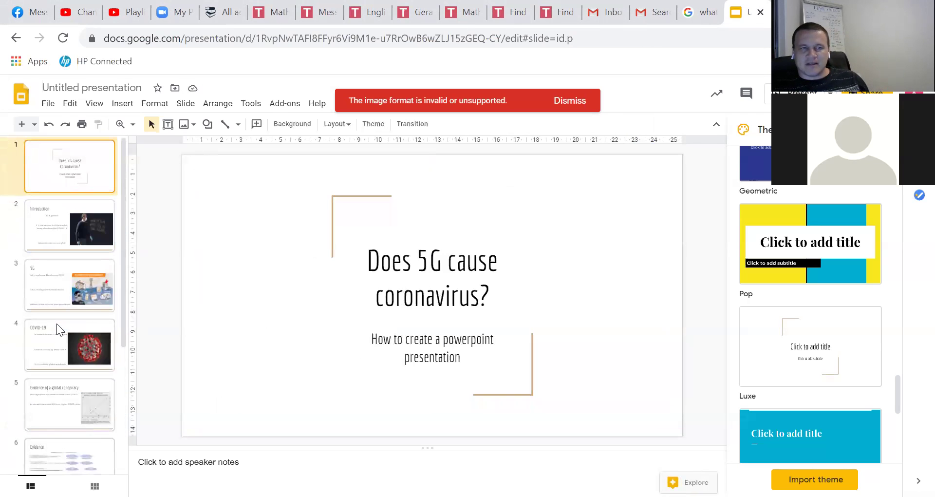
key("Down")
key("Down")
key("Down")
key("Down")
key("Down")
key("Down")
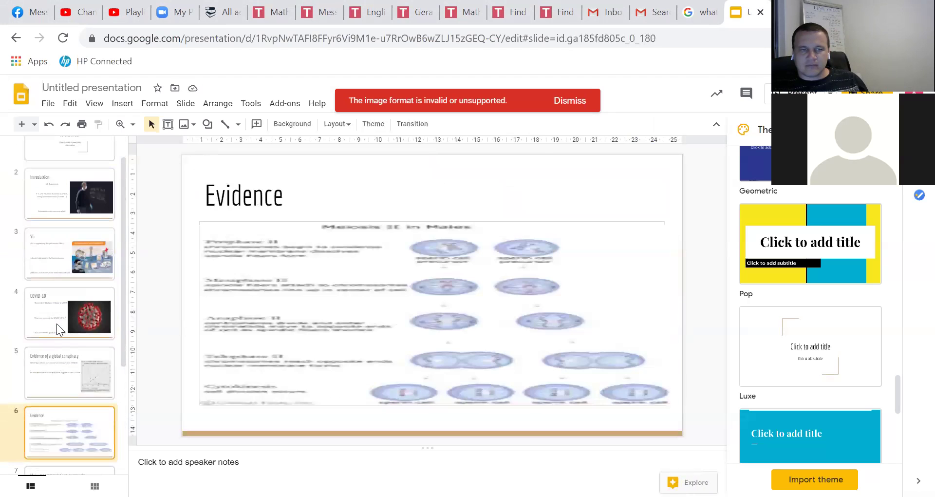
key("Down")
key("Down")
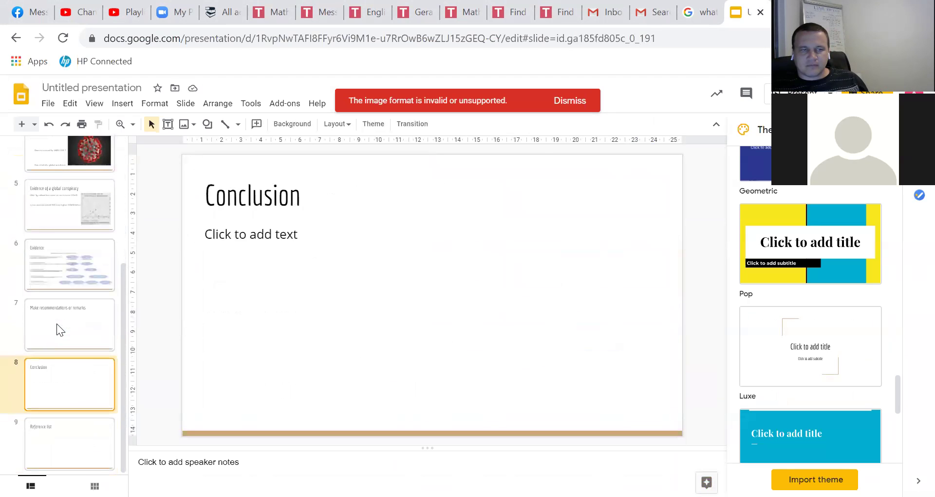
left_click(57, 323)
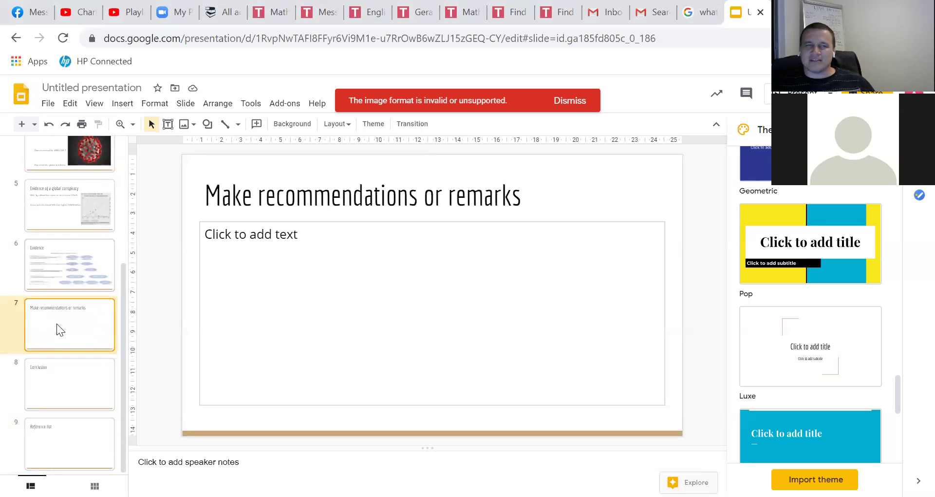
left_click(51, 275)
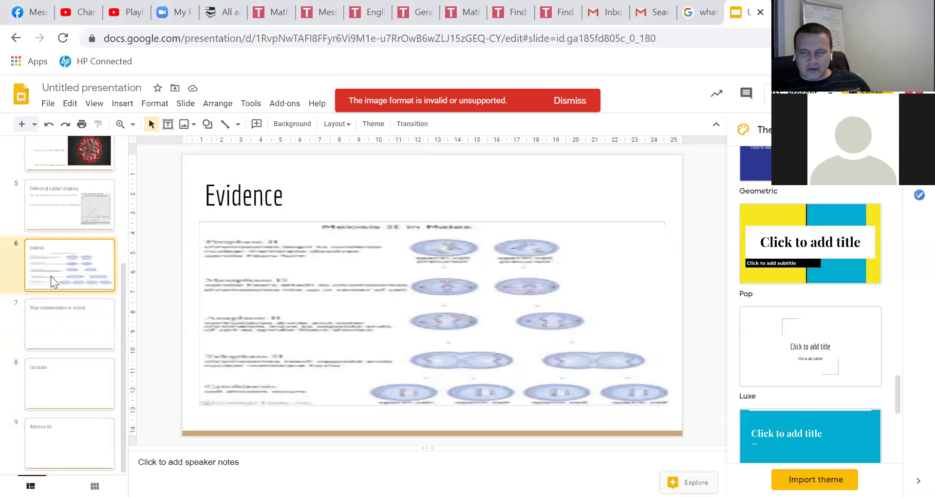
key("Up")
key("Up")
key("Up")
key("Up")
key("Up")
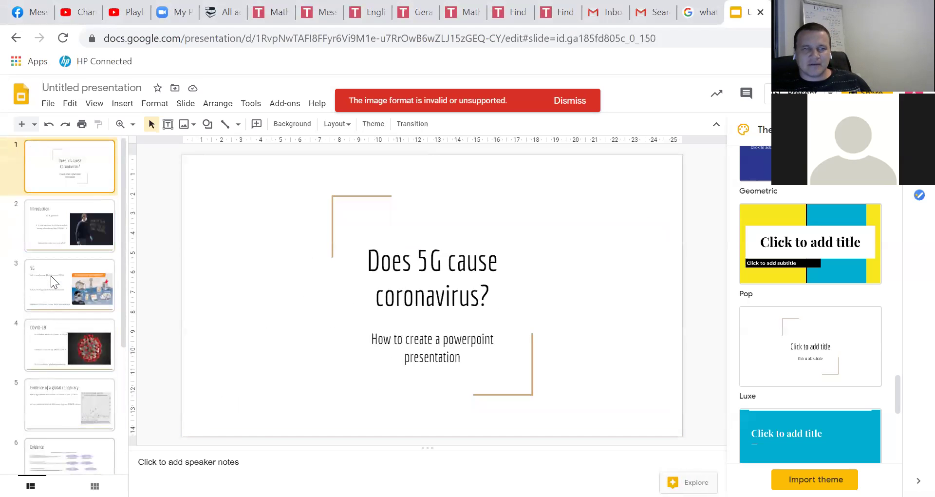
key("Down")
key("Down")
key("Down")
key("Down")
key("Down")
key("Down")
key("Down")
key("Down")
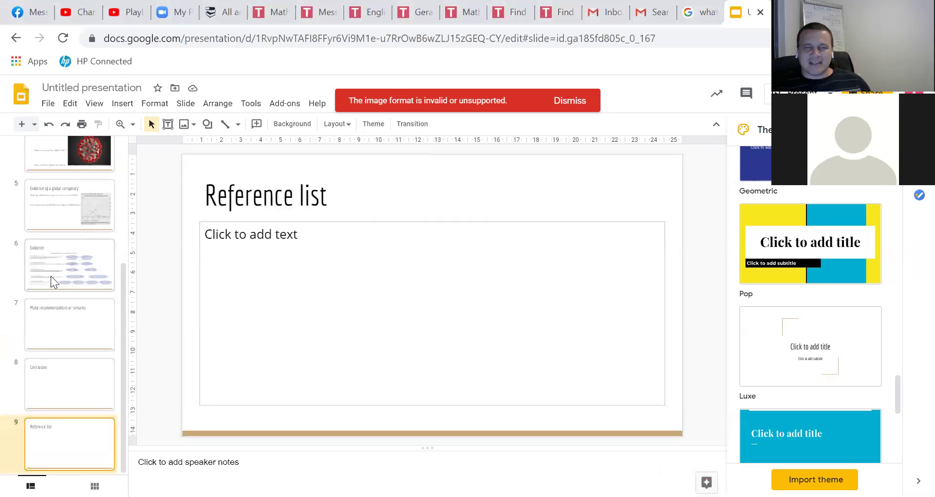
key("Up")
key("Up")
key("Up")
key("Up")
key("Up")
key("Up")
key("Up")
key("Up")
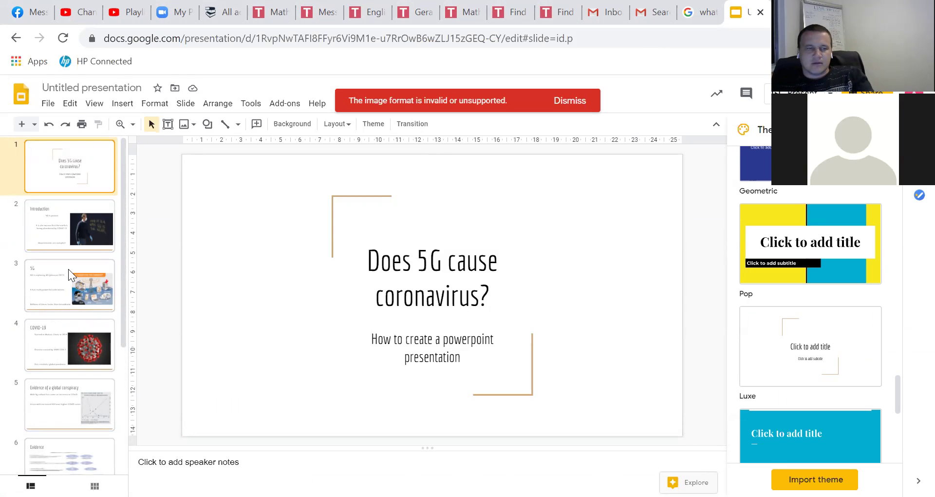
scroll(68, 269, "down", 4)
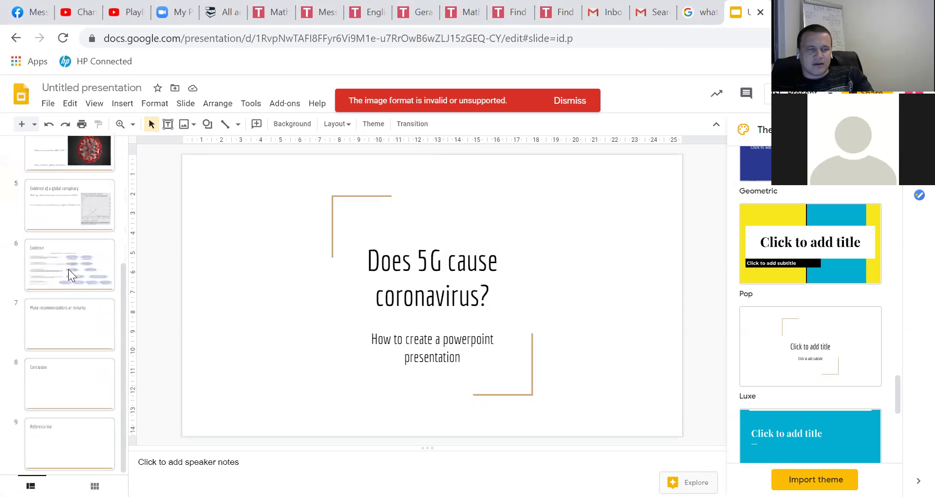
left_click(53, 323)
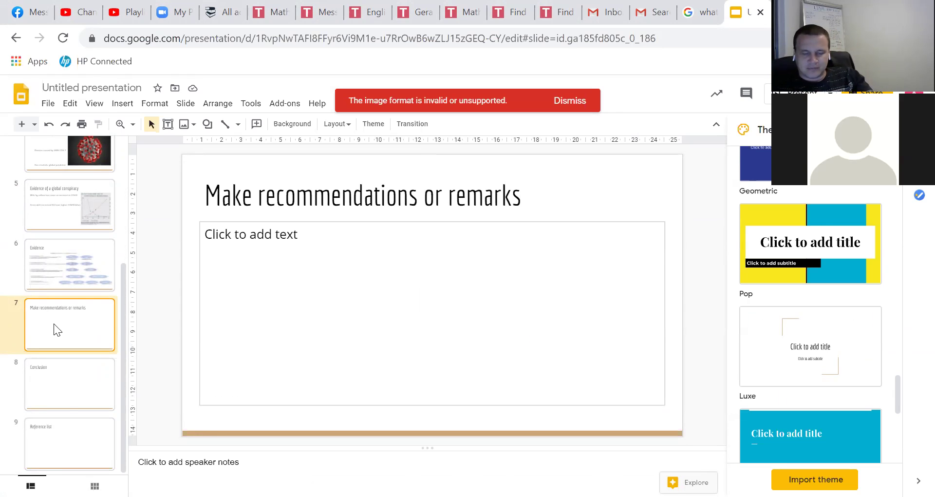
key("Down")
key("Up")
key("Up")
key("Up")
key("Up")
key("Up")
key("Up")
key("Up")
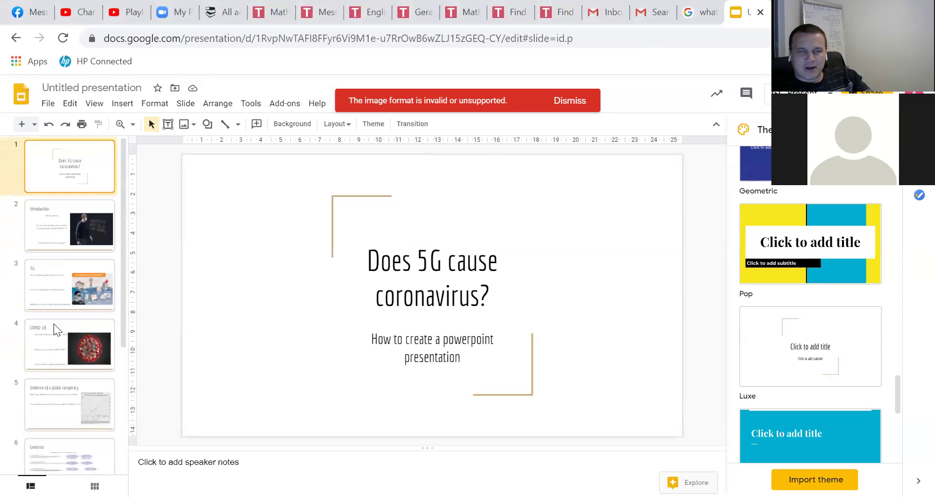
key("Down")
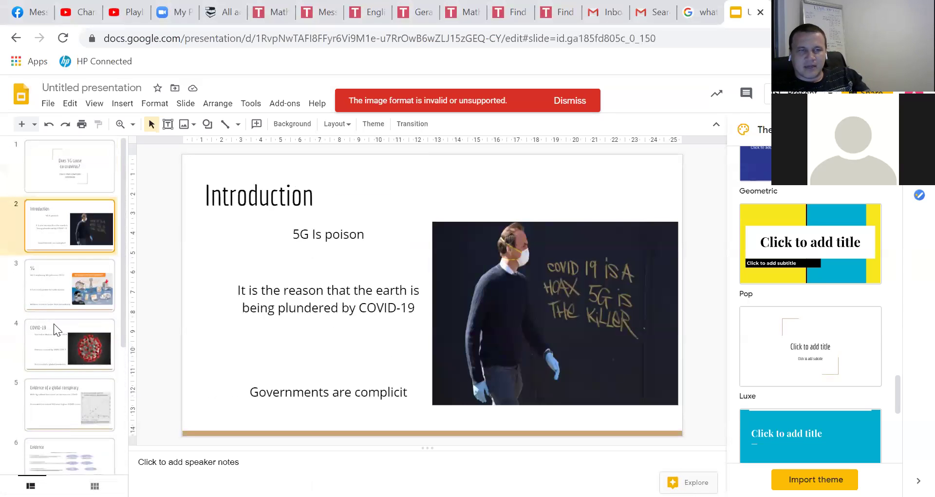
key("Down")
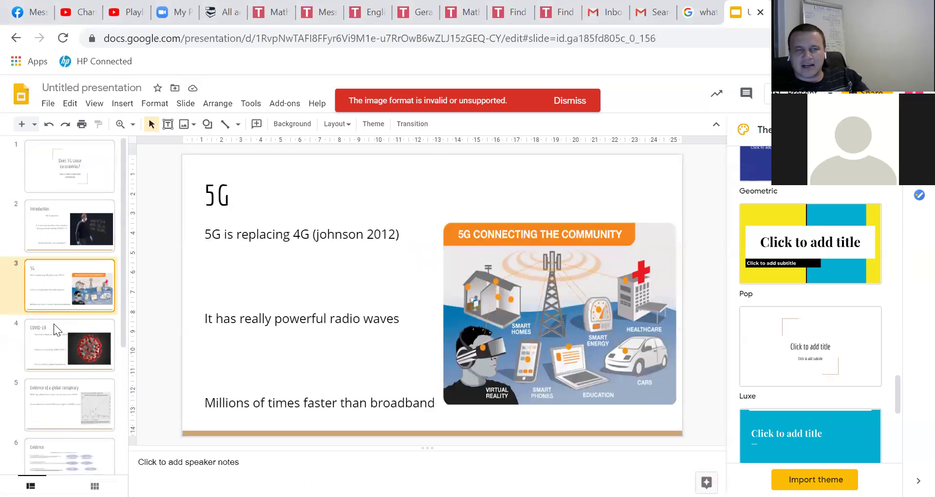
key("Down")
key("Down")
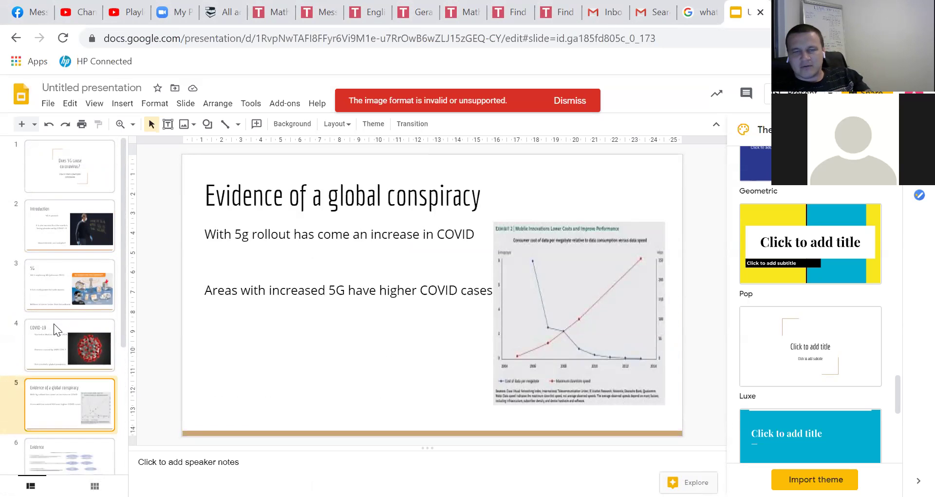
key("Down")
key("Down")
key("Down")
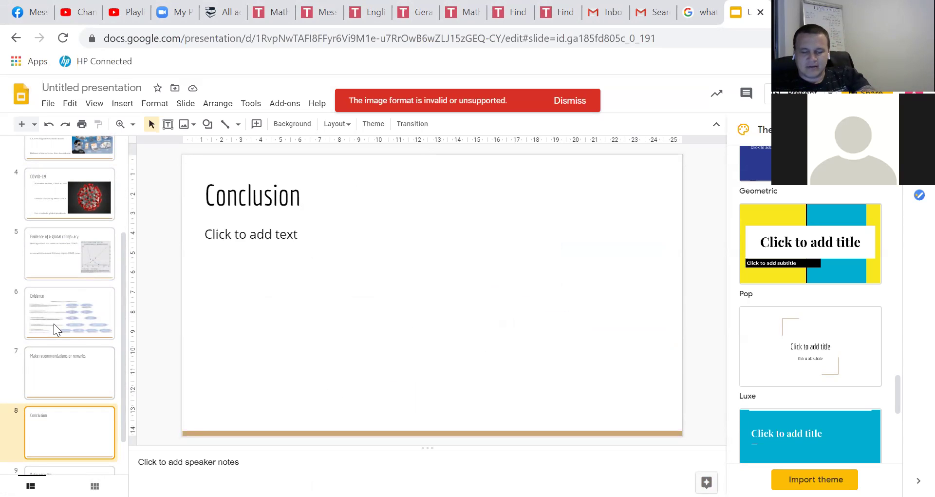
key("Down")
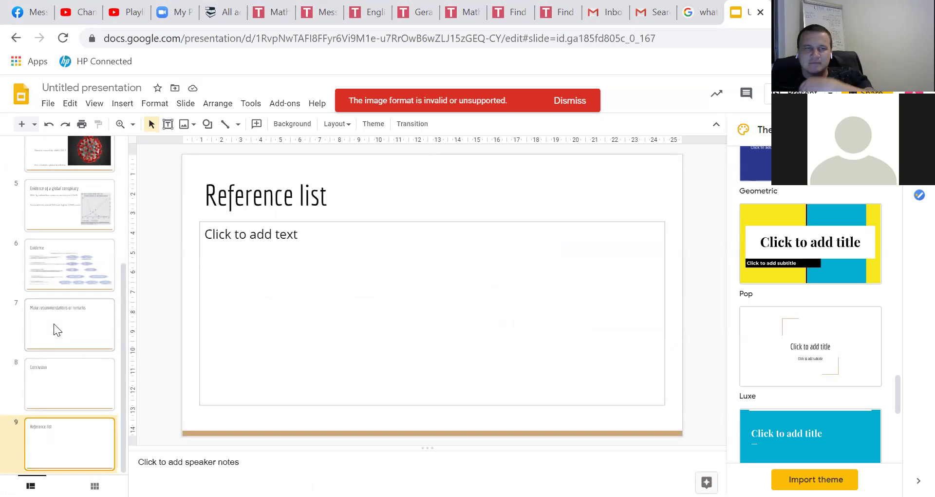
scroll(66, 272, "up", 4)
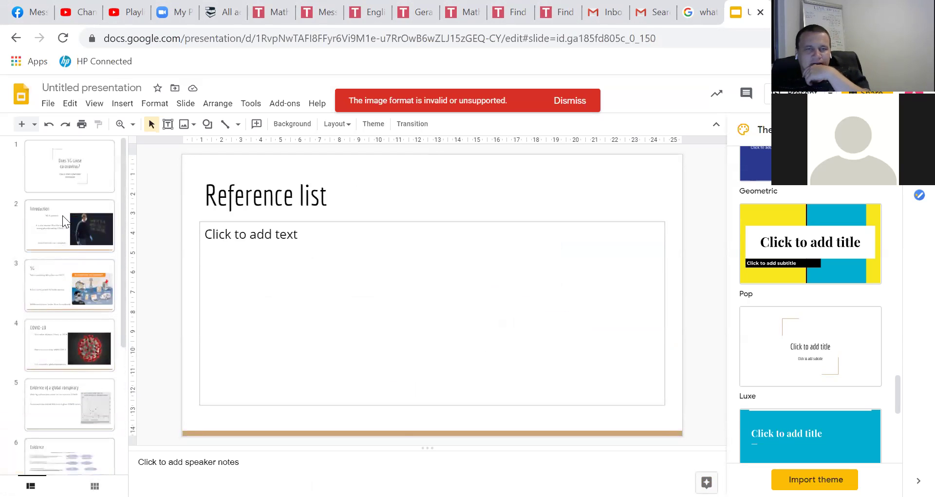
left_click(63, 215)
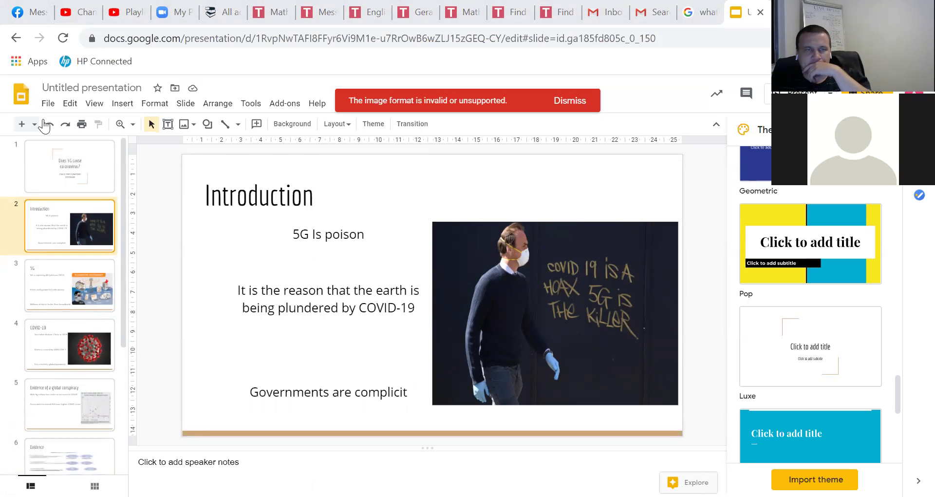
left_click(292, 123)
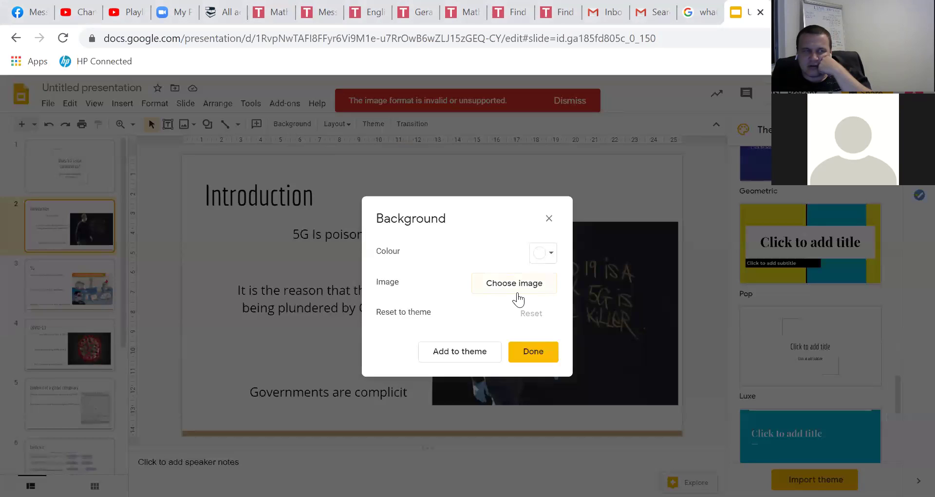
left_click(517, 296)
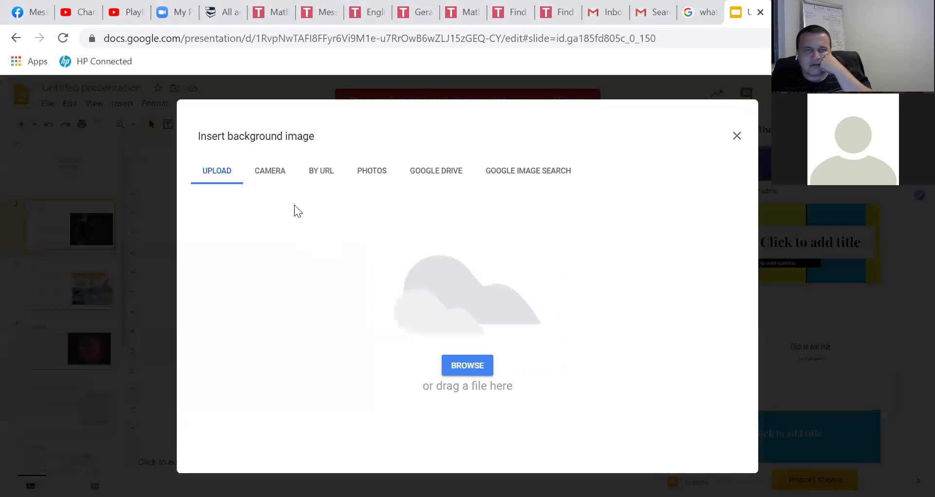
left_click(465, 365)
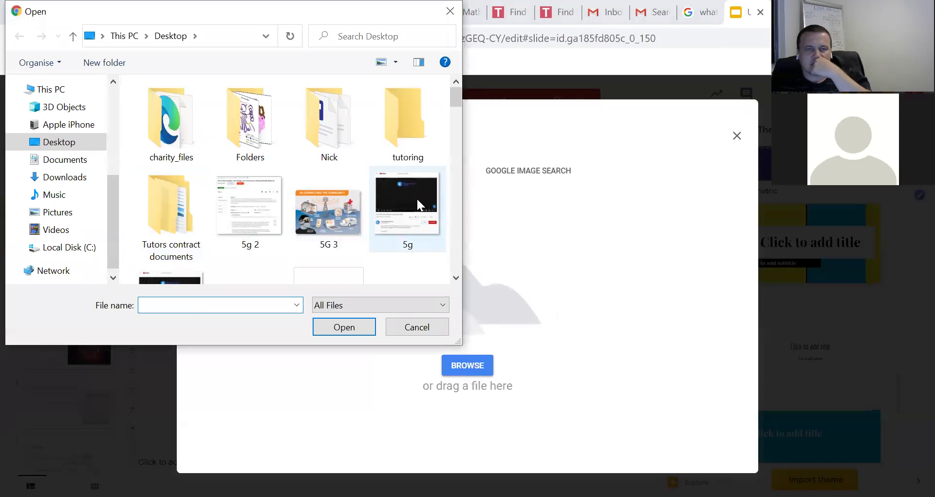
left_click(329, 212)
left_click(344, 326)
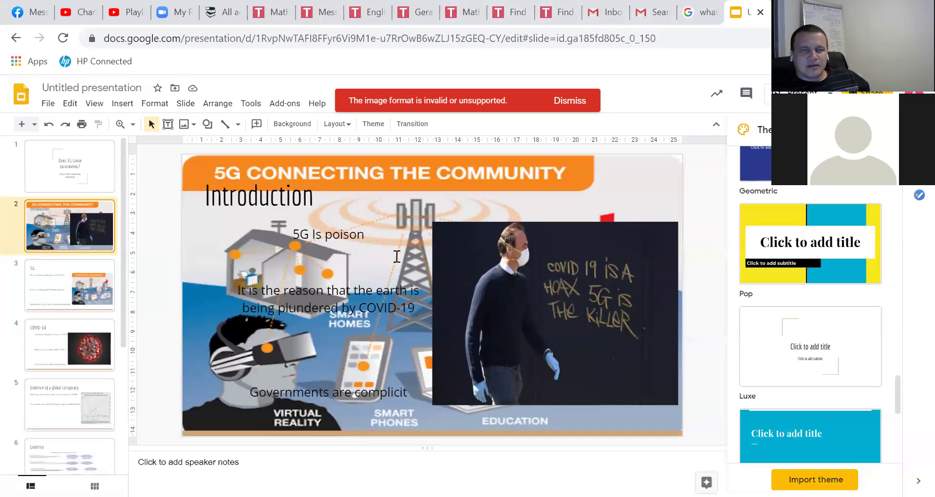
left_click(243, 165)
left_click(234, 271)
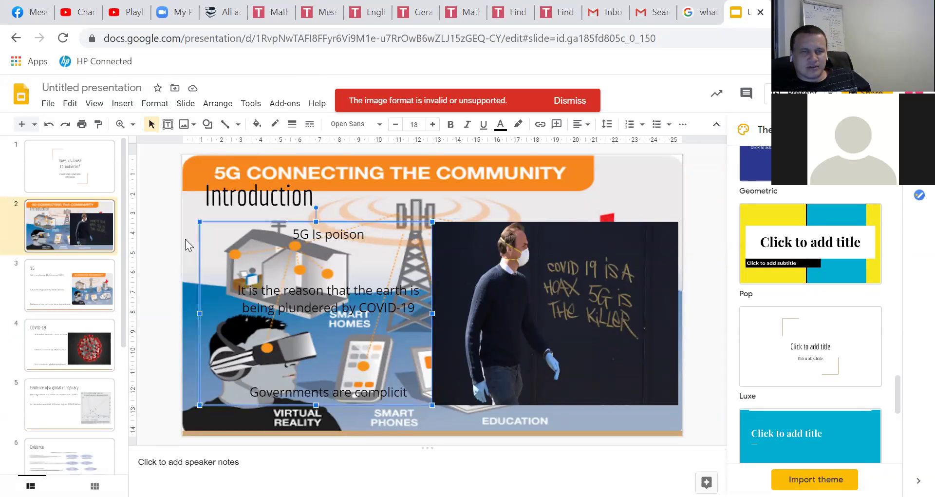
key("ctrl+z")
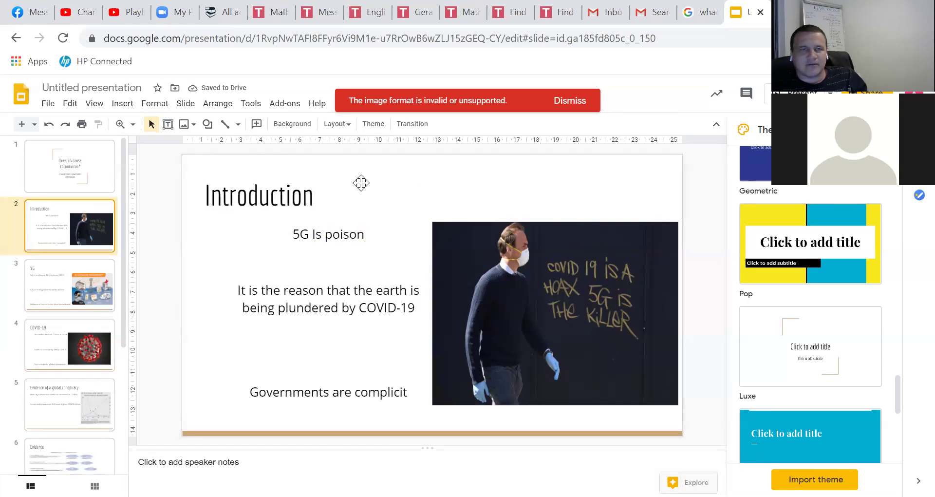
After trying transparent and red, give the Introduction slide a light pink background.
left_click(292, 124)
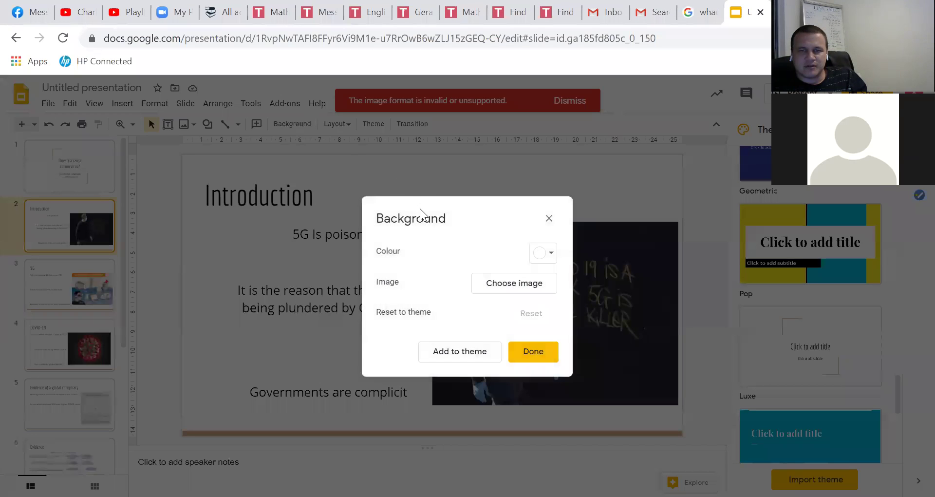
left_click(542, 254)
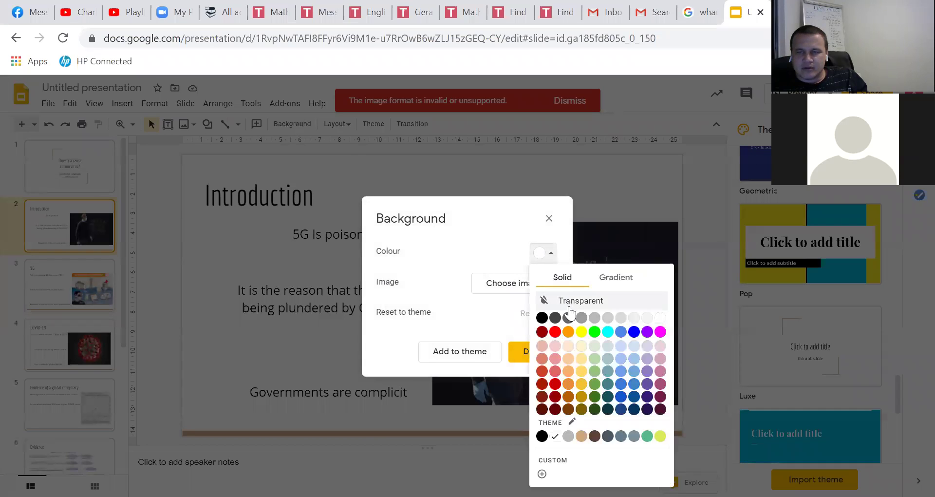
left_click(570, 300)
left_click(545, 258)
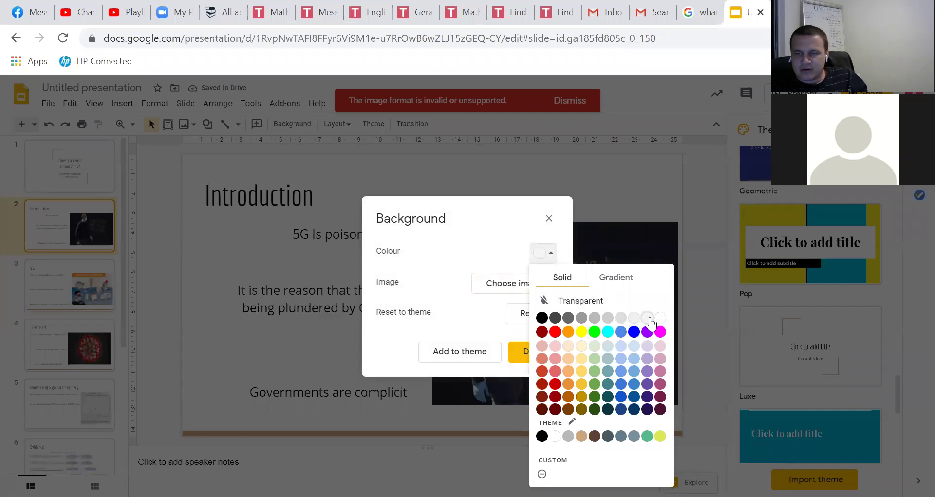
left_click(555, 332)
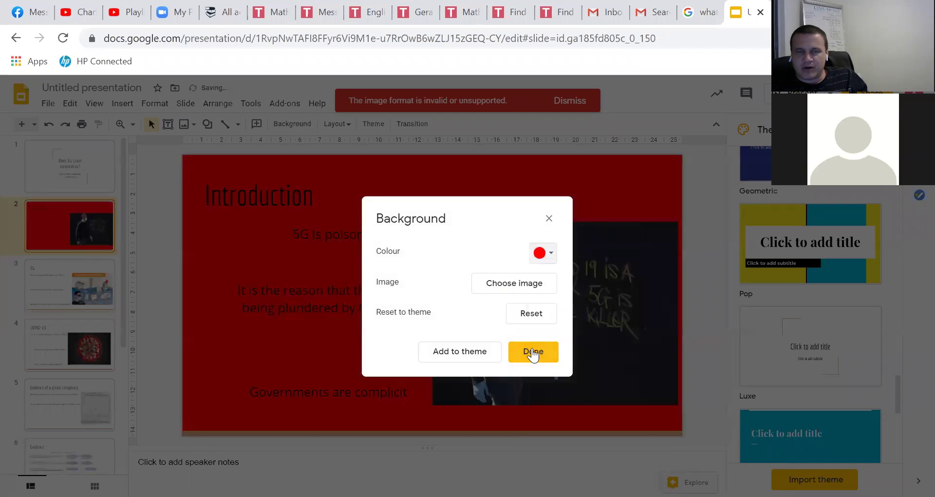
left_click(546, 256)
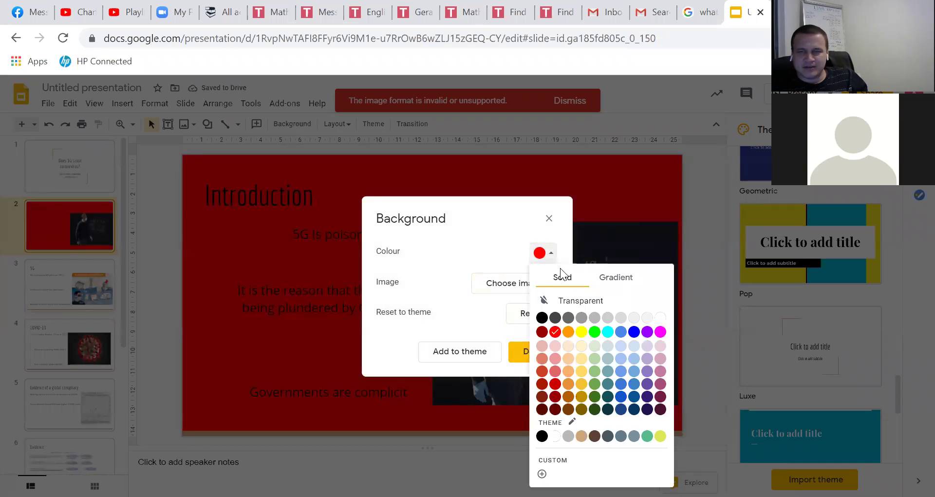
left_click(542, 345)
left_click(540, 349)
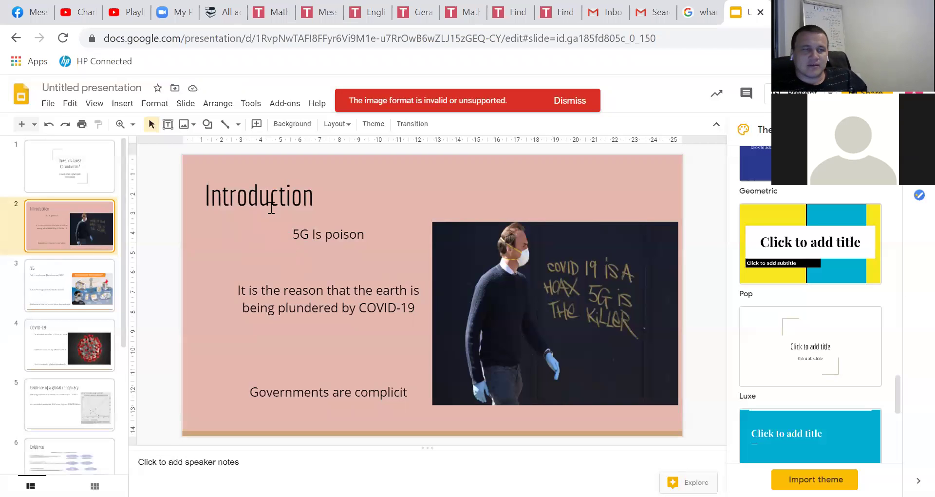
left_click(59, 290)
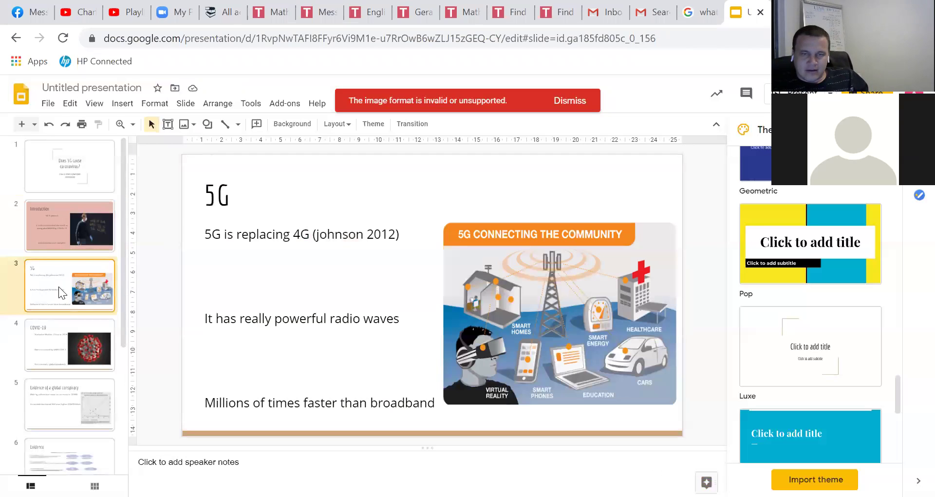
key("Down")
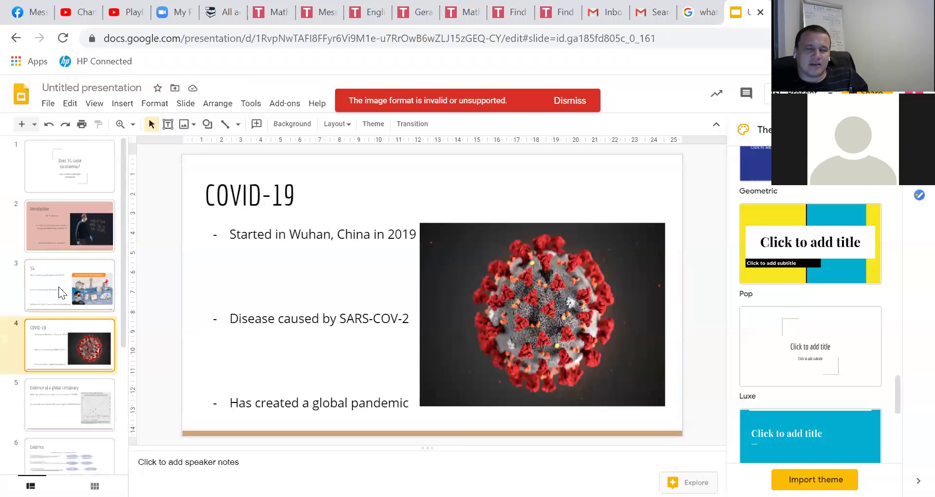
key("Down")
key("Down")
key("Down")
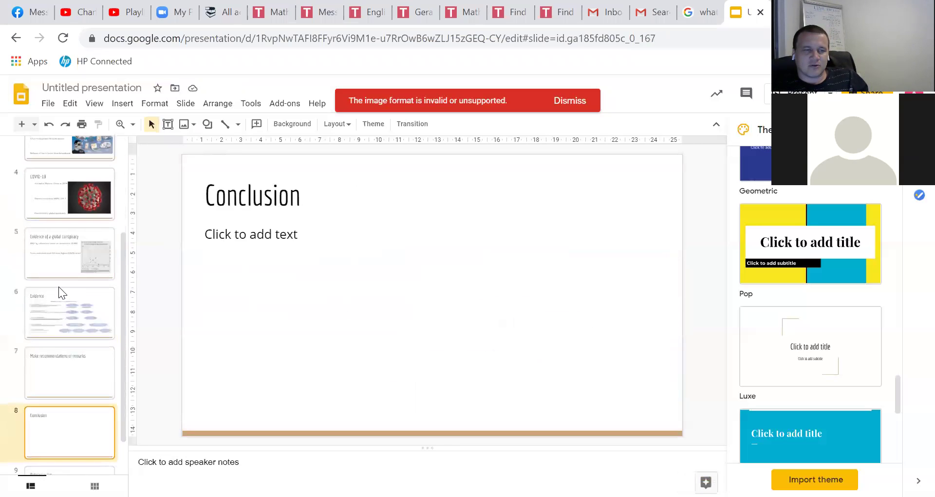
key("Up")
key("Up")
key("Up")
key("Up")
key("Up")
key("Up")
key("Up")
key("Up")
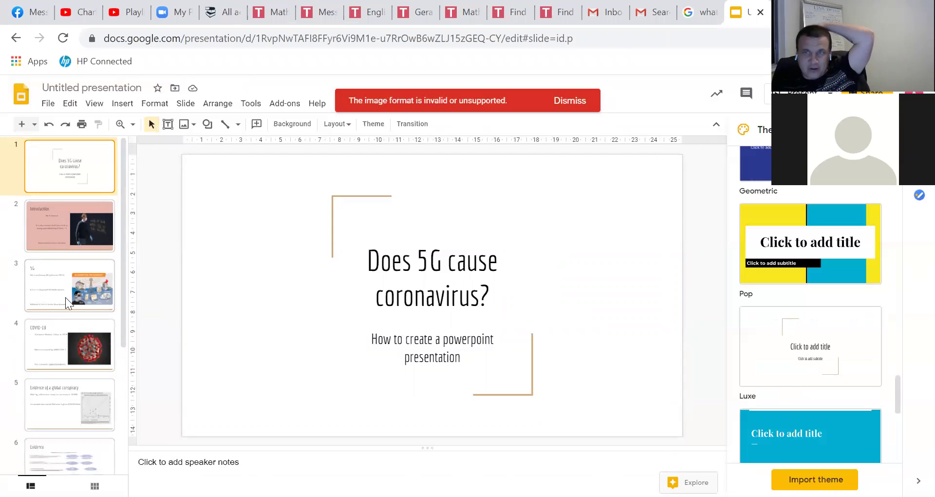
Bring up the themes list and reset the Introduction slide's background to white.
left_click(52, 221)
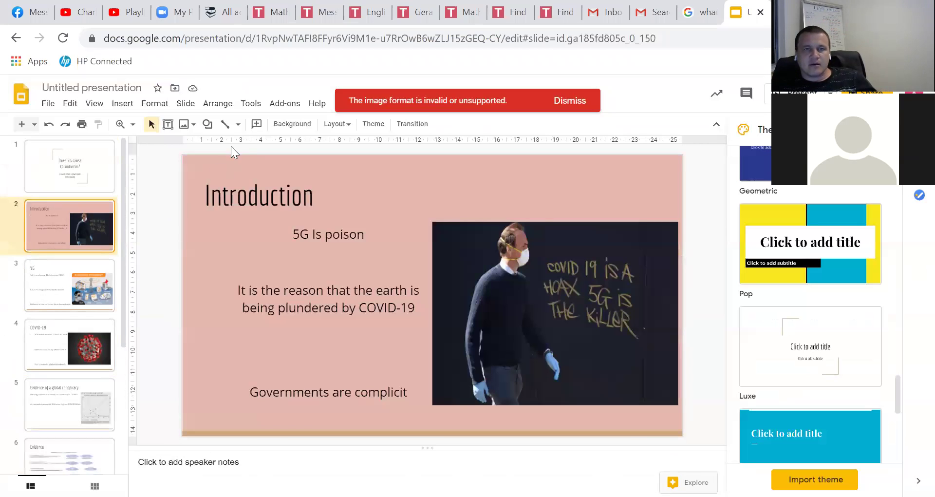
left_click(384, 128)
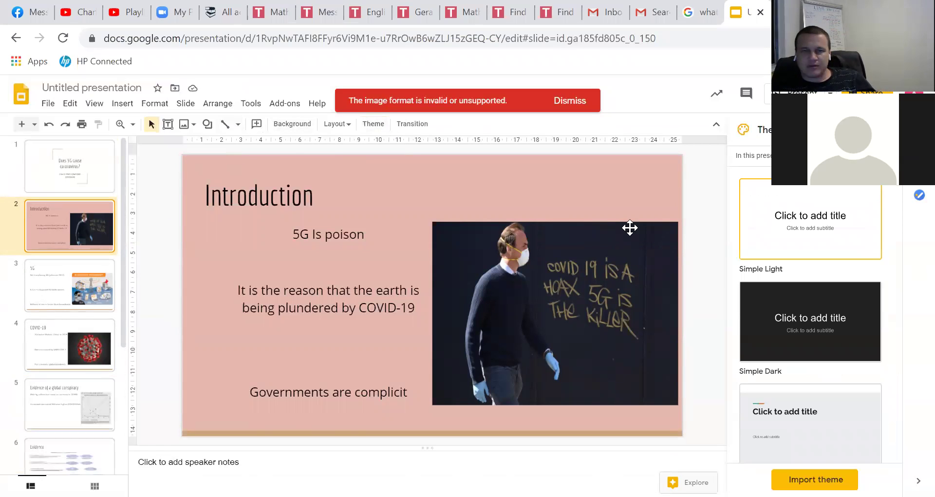
left_click(293, 124)
left_click(542, 252)
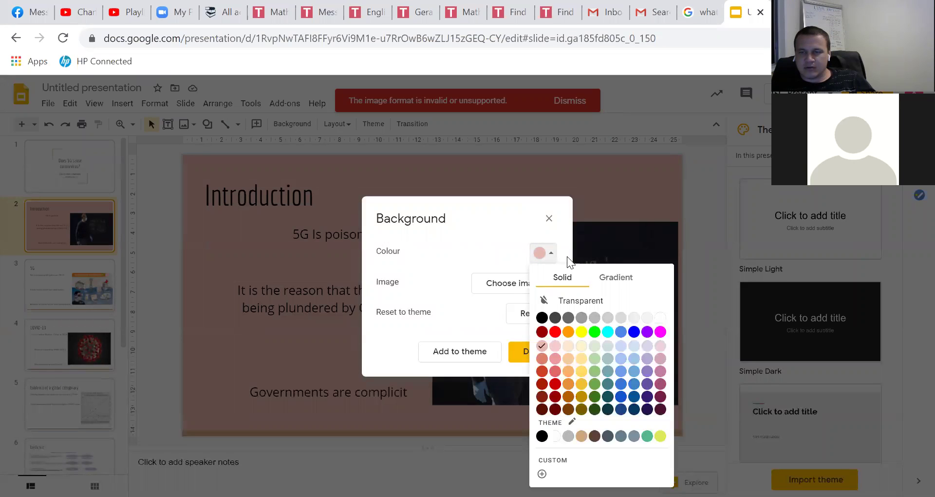
left_click(579, 301)
left_click(530, 354)
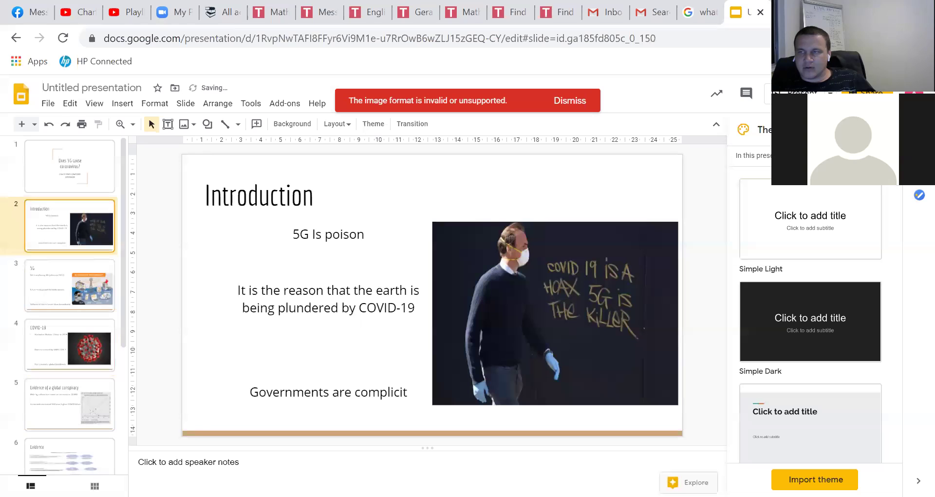
scroll(776, 292, "down", 3)
Preview Streamline, apply the Focus theme, then check the 5G, COVID-19 and Evidence slides.
left_click(774, 289)
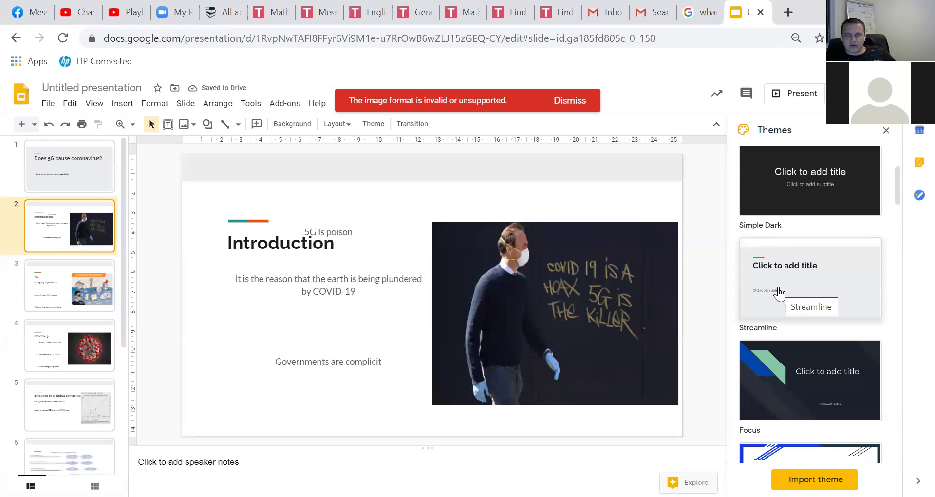
left_click(823, 371)
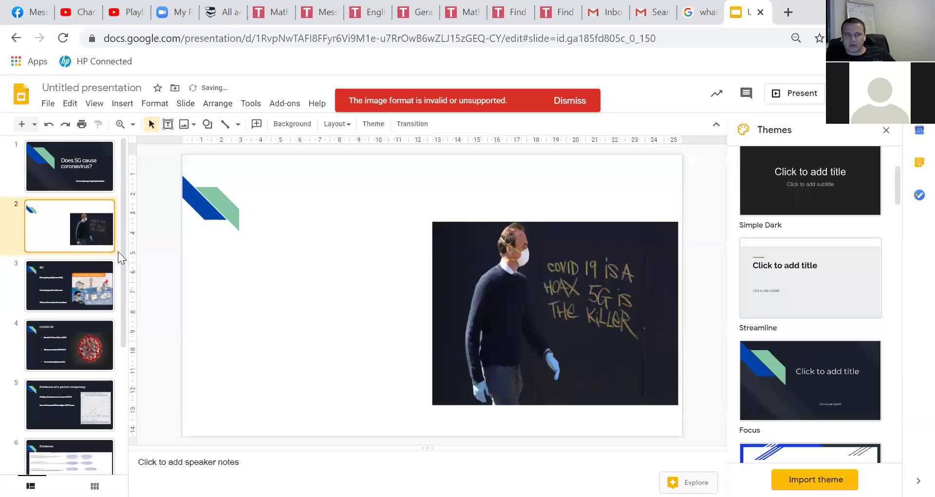
left_click(110, 291)
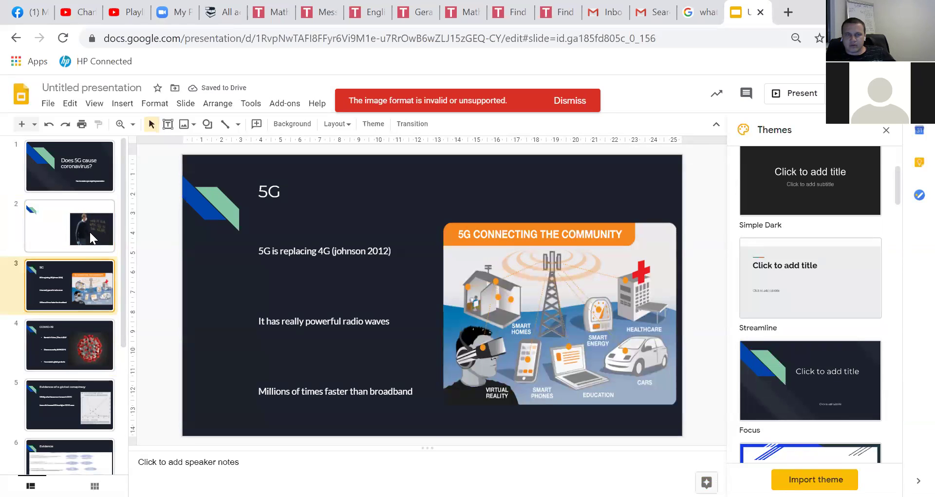
left_click(68, 335)
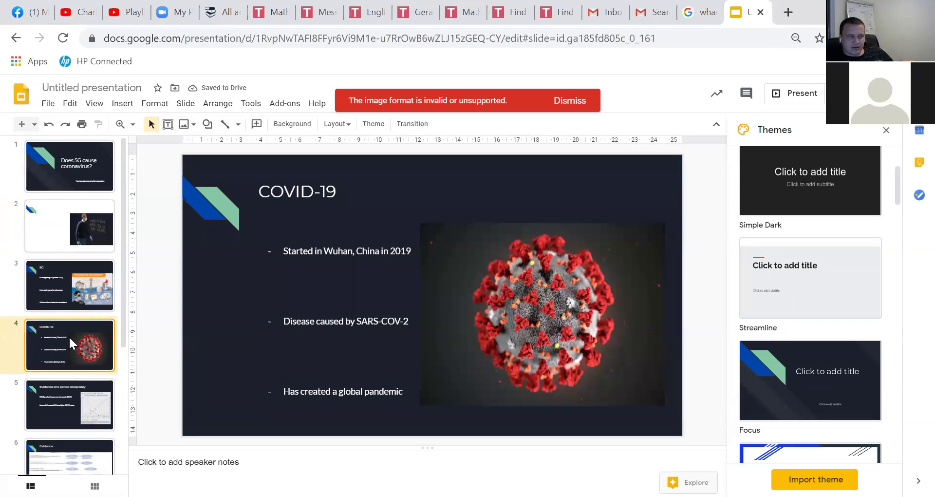
key("Down")
key("Down")
key("Down")
key("Down")
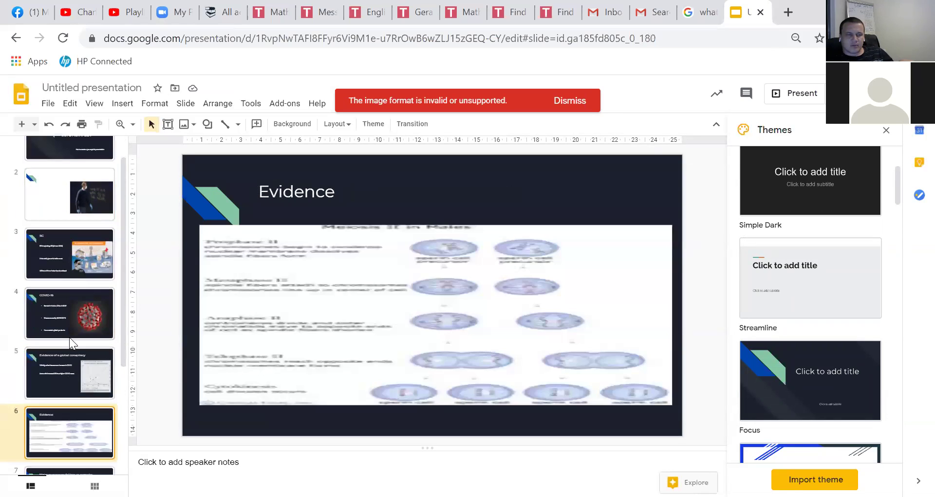
key("Up")
key("Up")
key("Up")
key("Up")
key("Up")
key("Up")
key("Up")
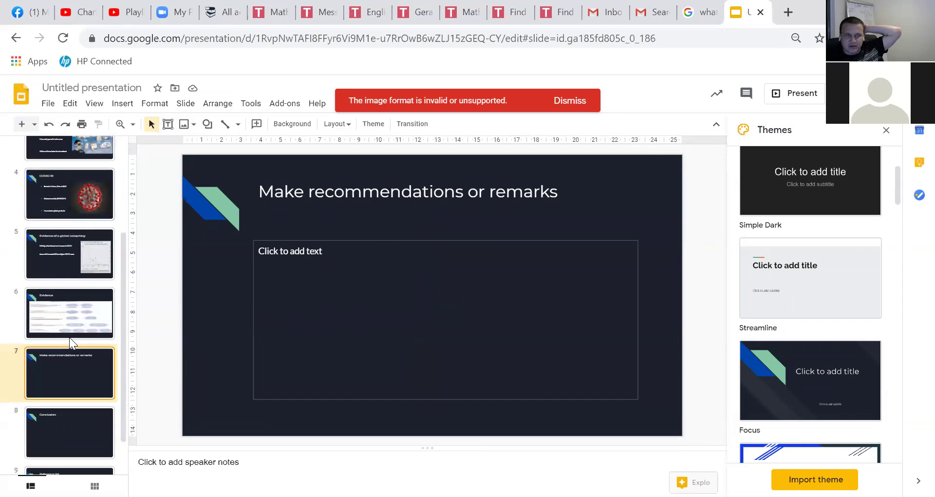